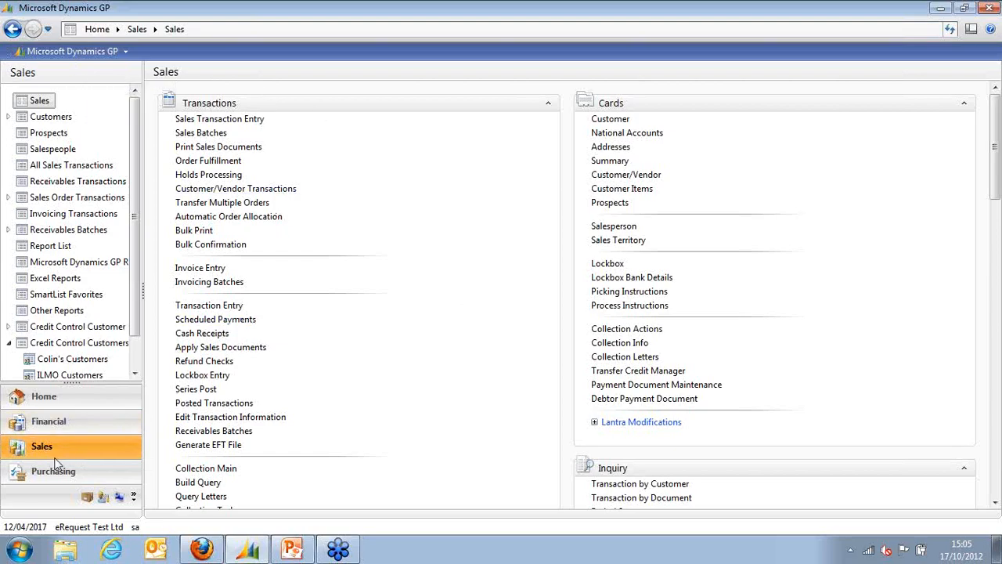
Step: Open the Credit Control Enquiry from the Sales inquiry links and reposition its window
left_click(996, 504)
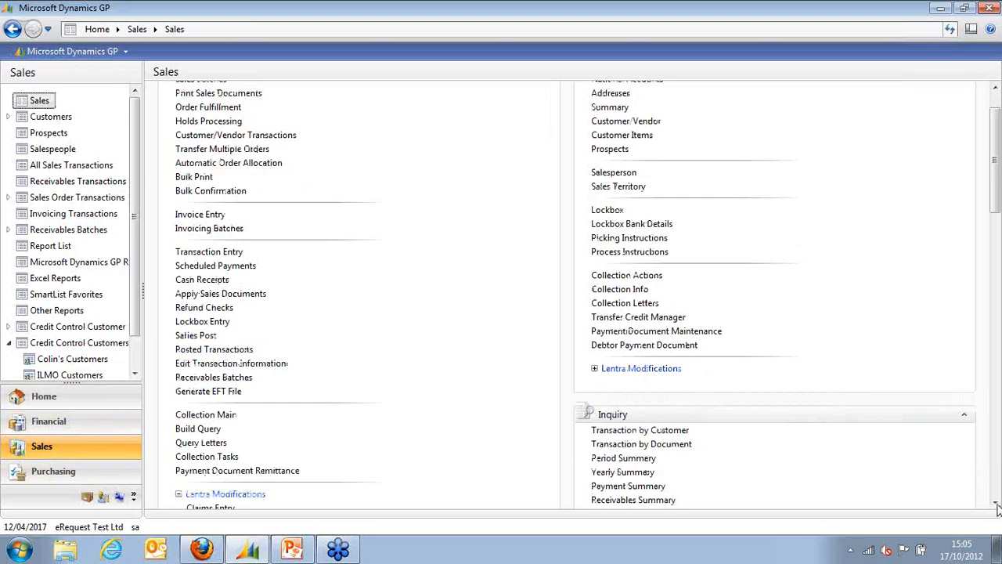
scroll(995, 506, "down", 6)
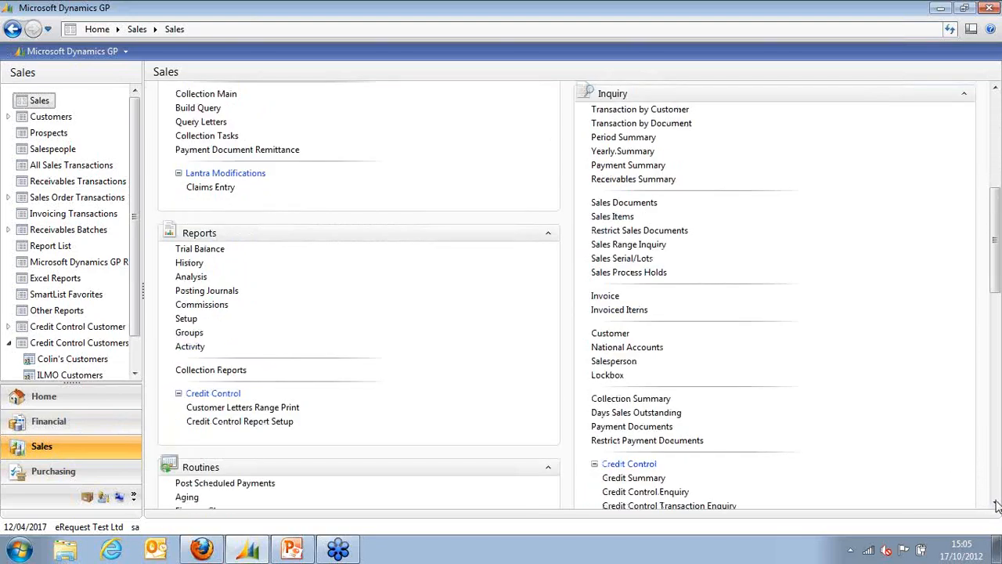
scroll(996, 507, "down", 3)
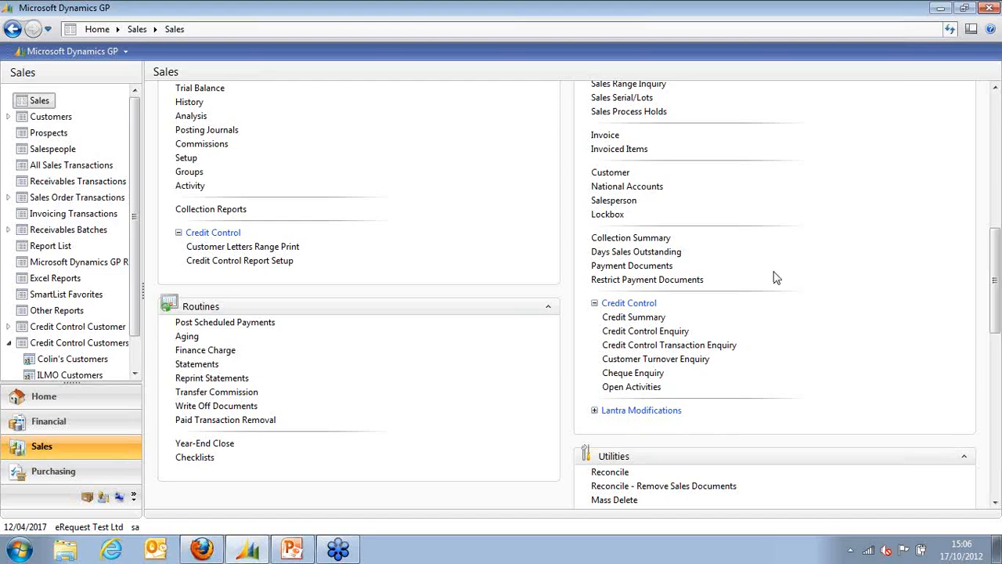
left_click(639, 337)
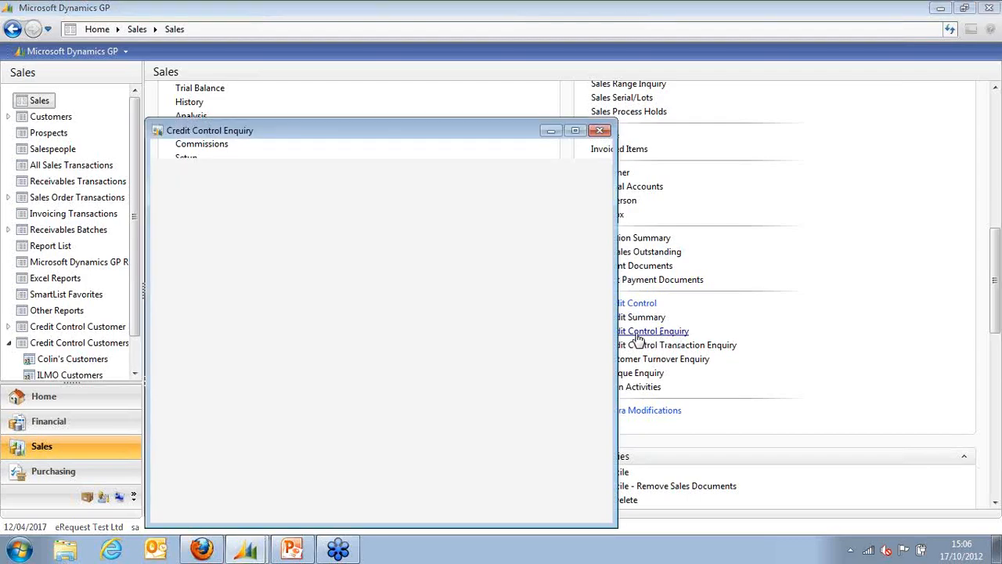
left_click_drag(454, 132, 569, 94)
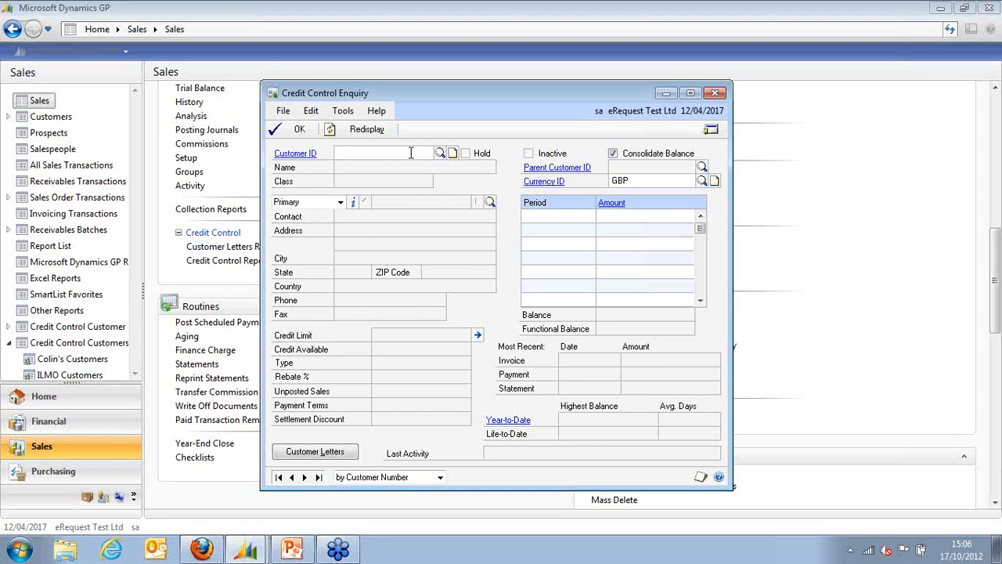
Step: Look up customers beginning with B and load Breakthrough Telemarketing into the enquiry
type("B")
left_click(439, 153)
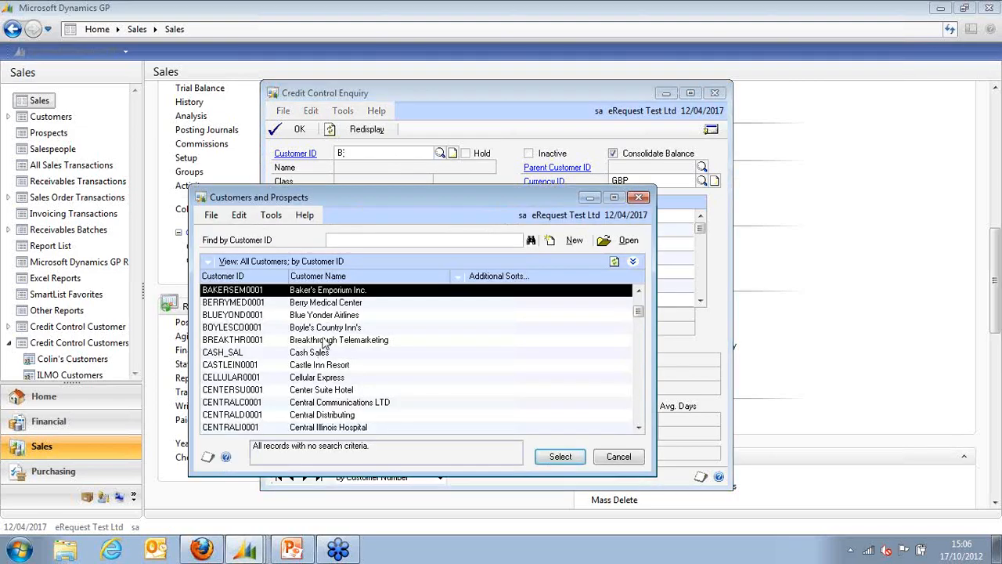
left_click(325, 341)
double_click(326, 345)
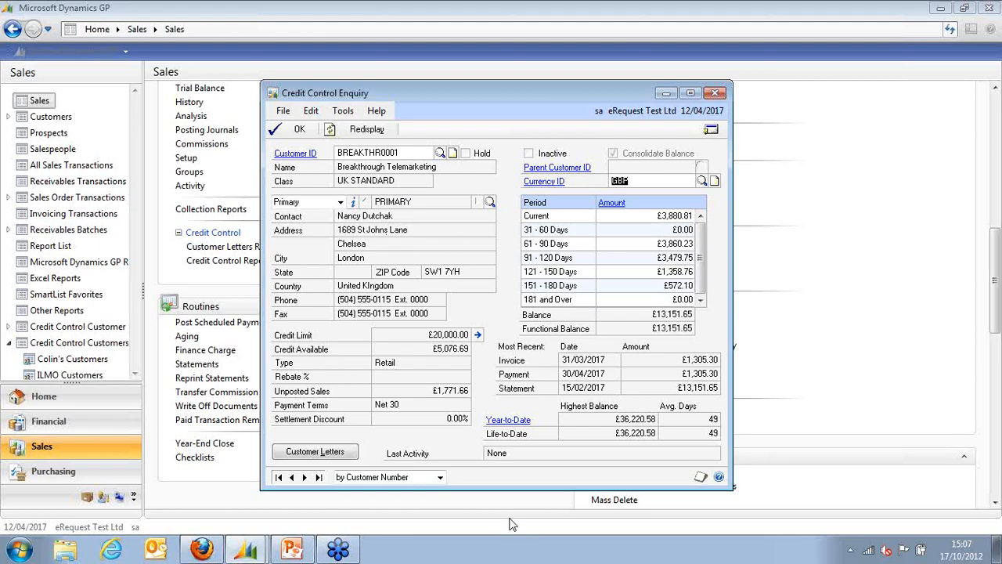
Step: Review the available record sort orders and the customer's address type options without changing either
left_click(406, 479)
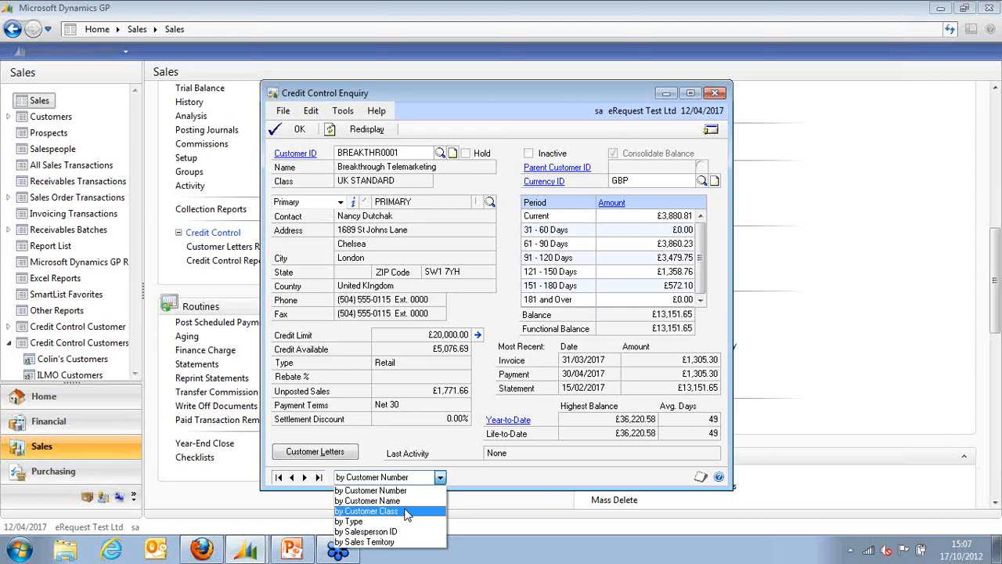
left_click(439, 233)
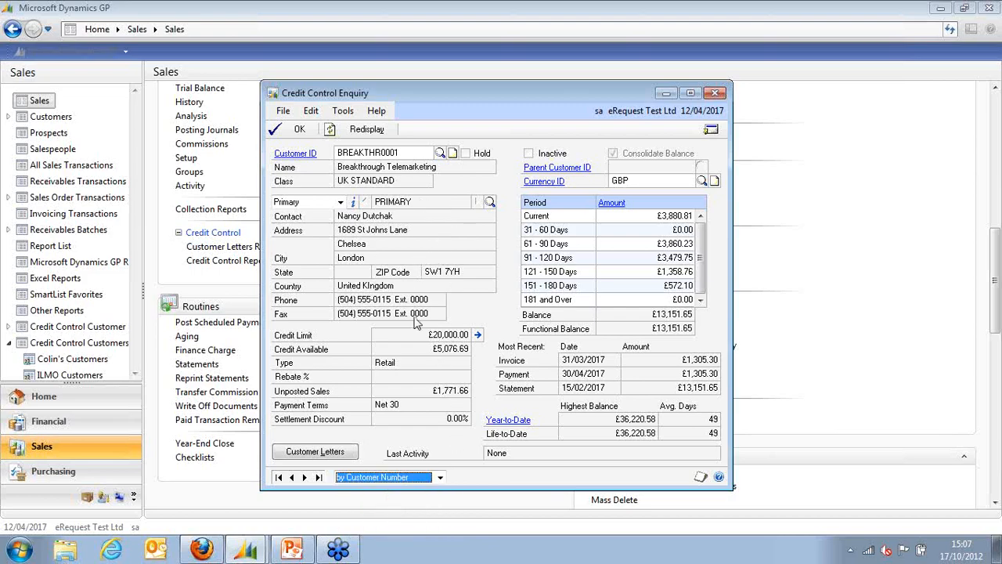
left_click(341, 203)
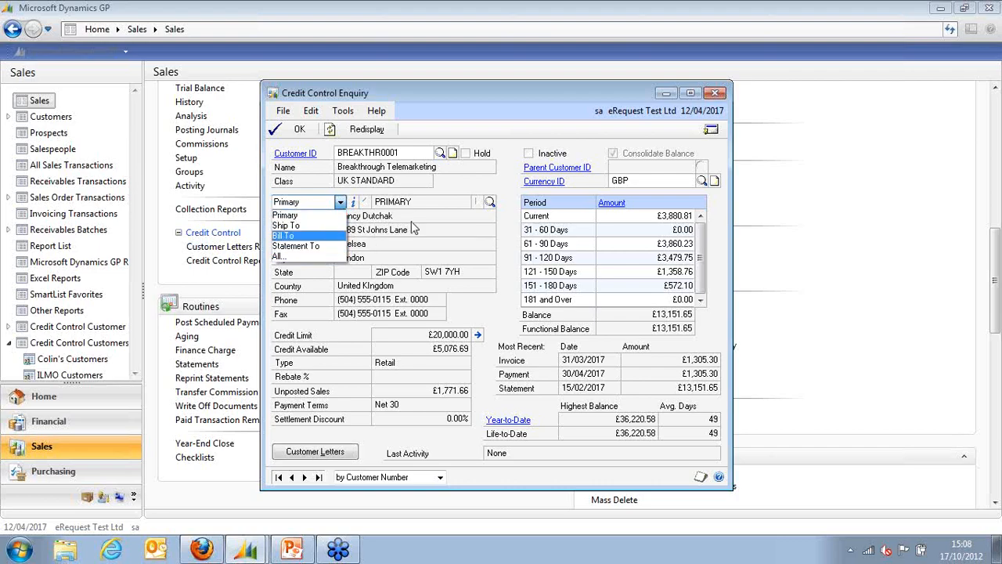
left_click(460, 191)
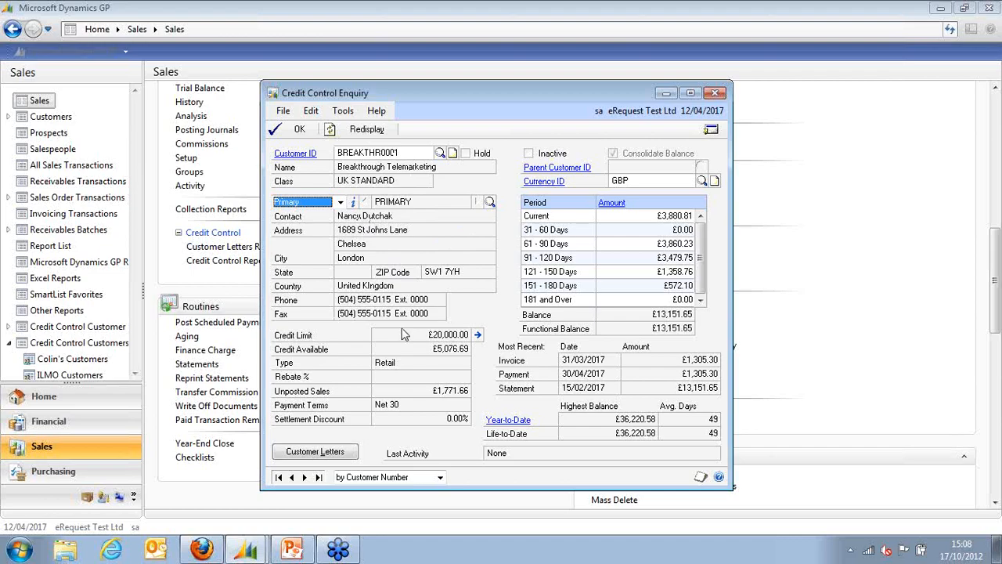
Step: Examine the credit limit warning conditions for the customer and close them
left_click(477, 335)
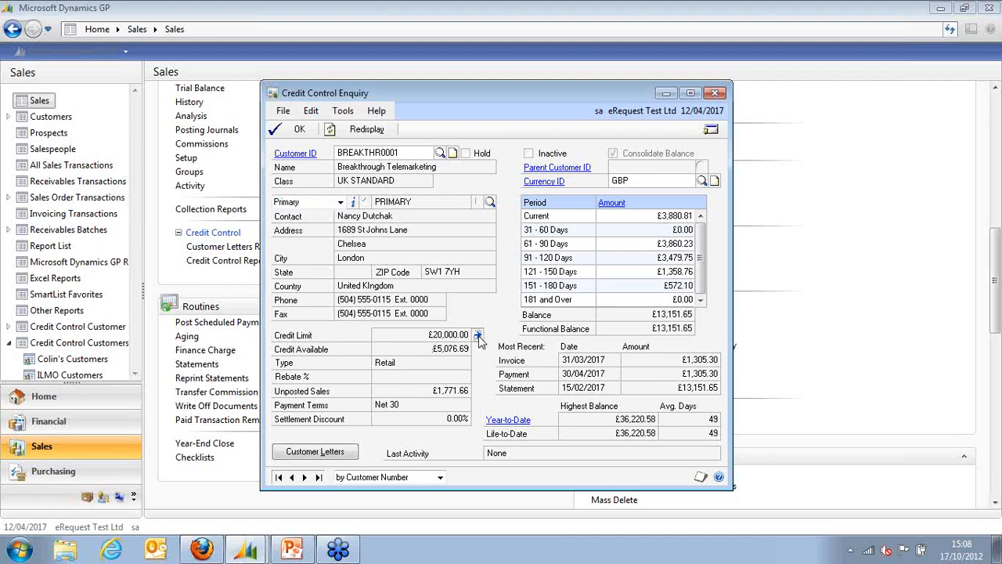
left_click_drag(388, 248, 470, 184)
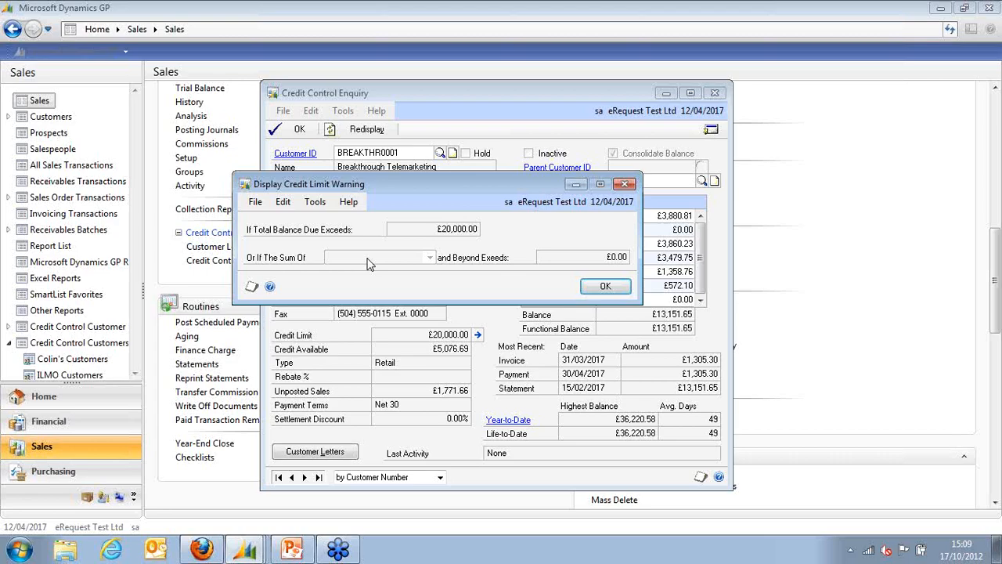
left_click(605, 286)
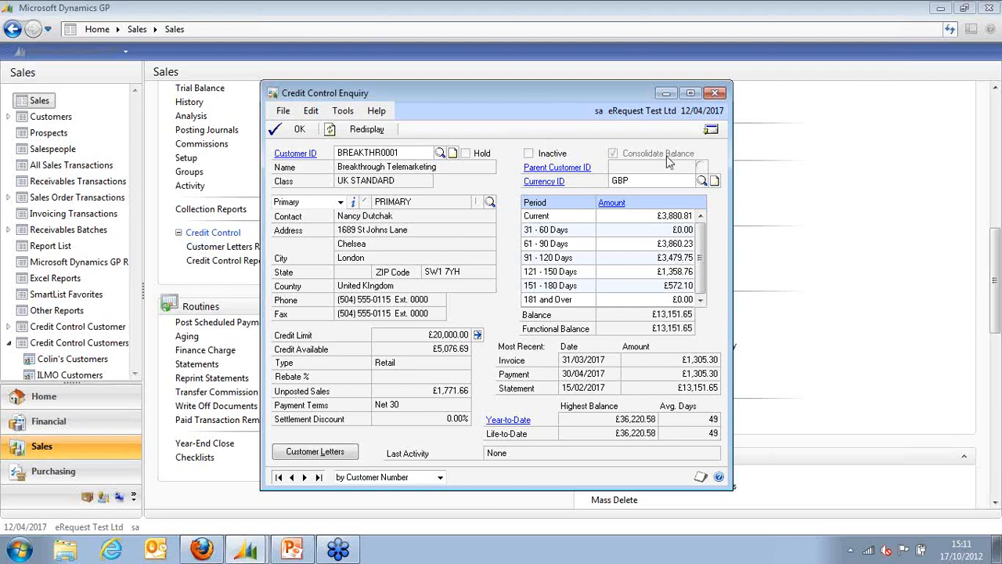
Step: Open the credit control notes for Breakthrough Telemarketing and reposition their window
left_click(713, 130)
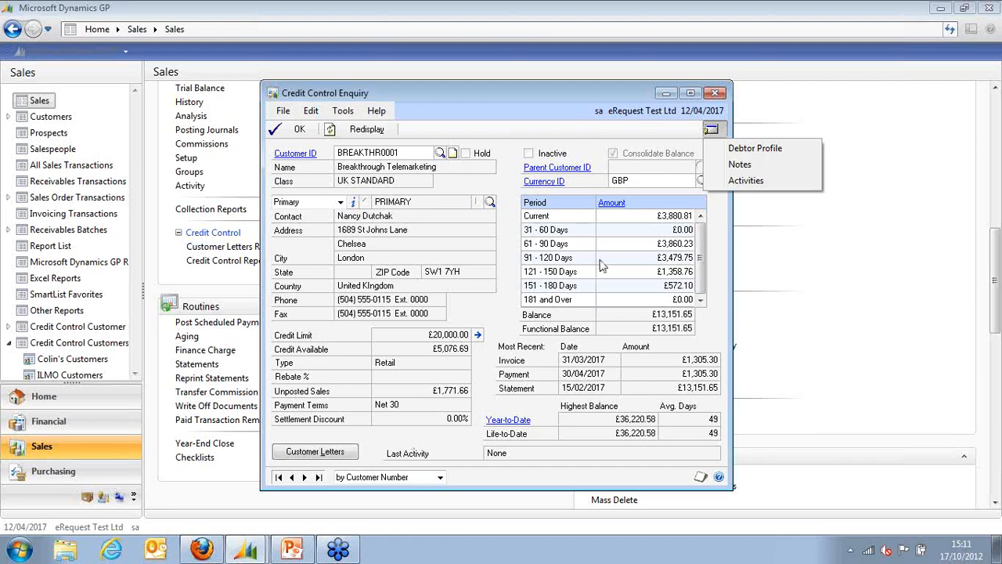
left_click(568, 100)
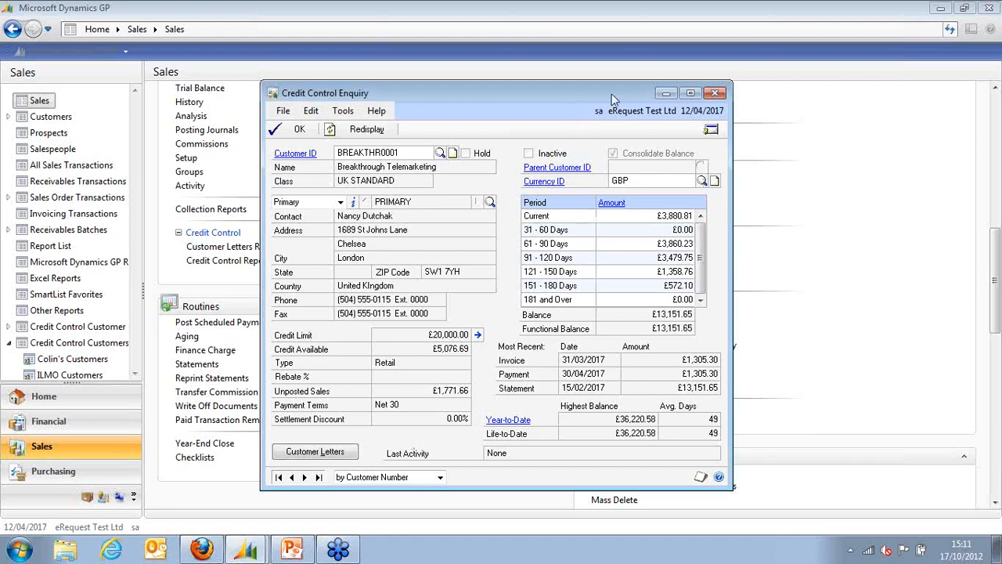
left_click(712, 130)
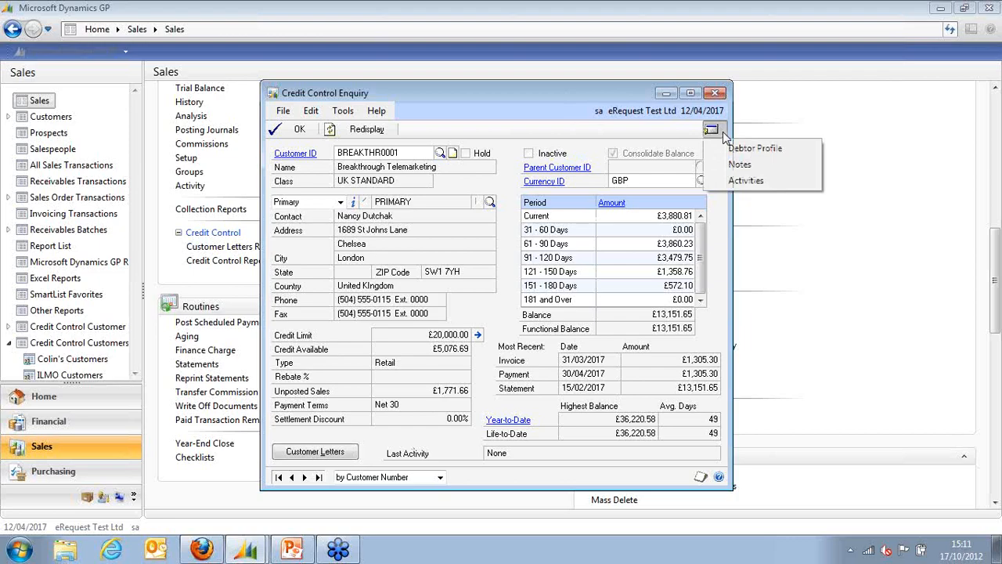
left_click(756, 170)
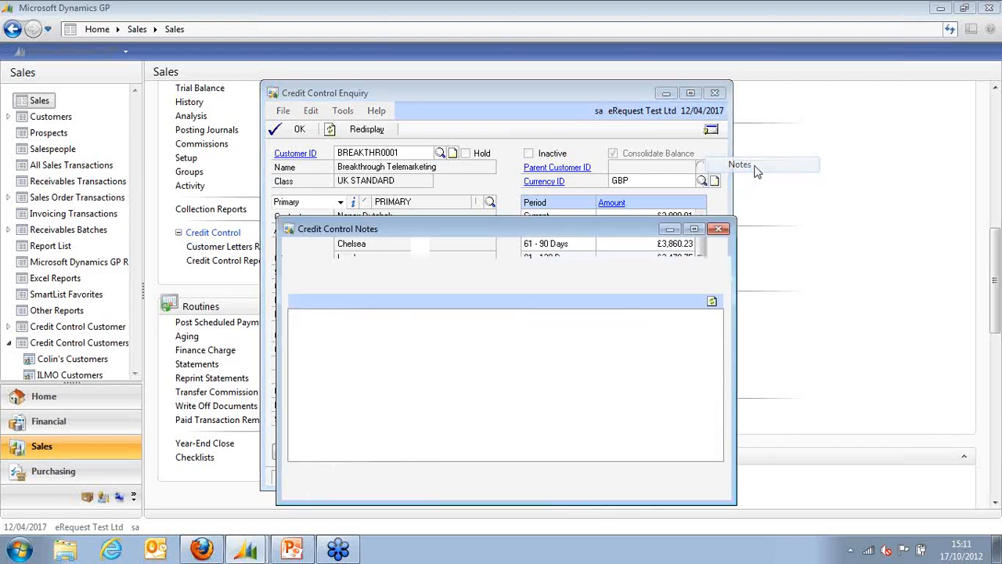
left_click_drag(464, 231, 494, 184)
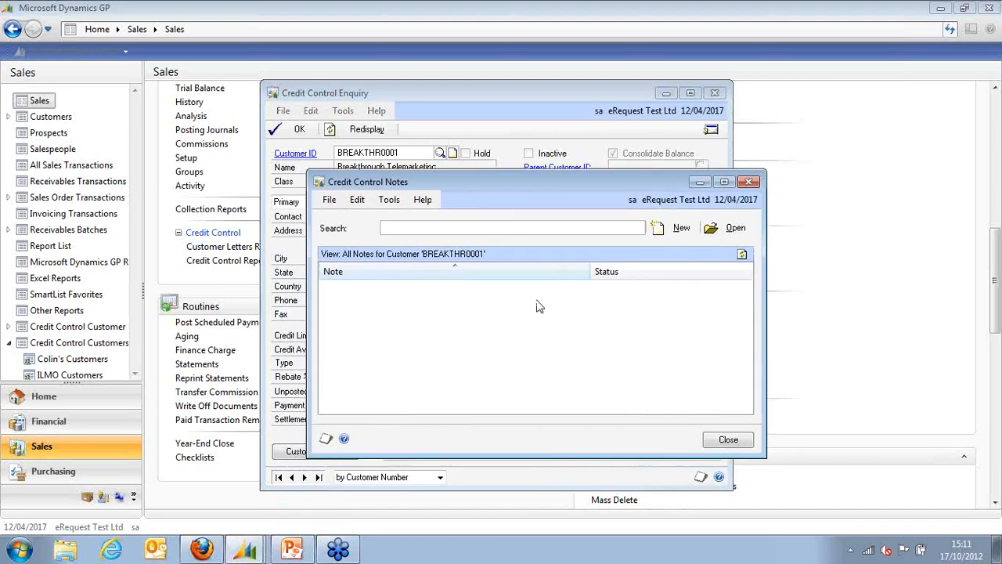
Step: Create and save a new credit control note saying the customer's contact was called but was not available
left_click(678, 228)
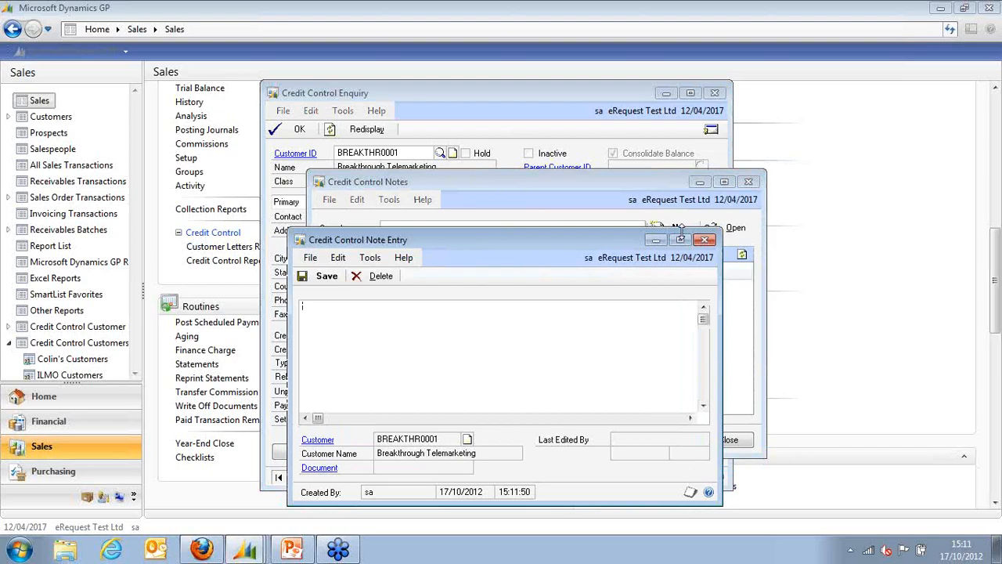
left_click_drag(550, 180, 753, 175)
left_click_drag(423, 237, 443, 247)
type("Called Na")
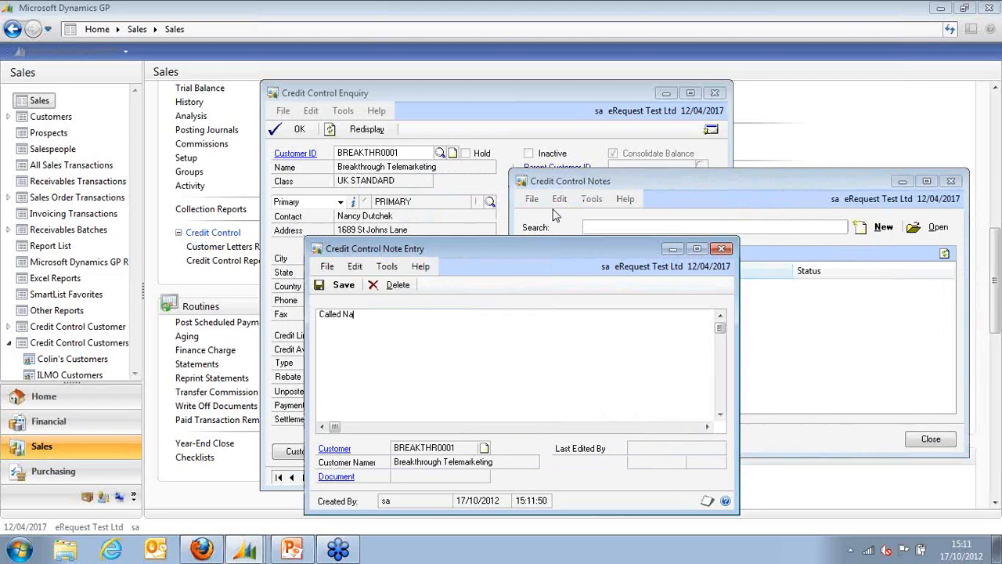
type("ncy who was not available")
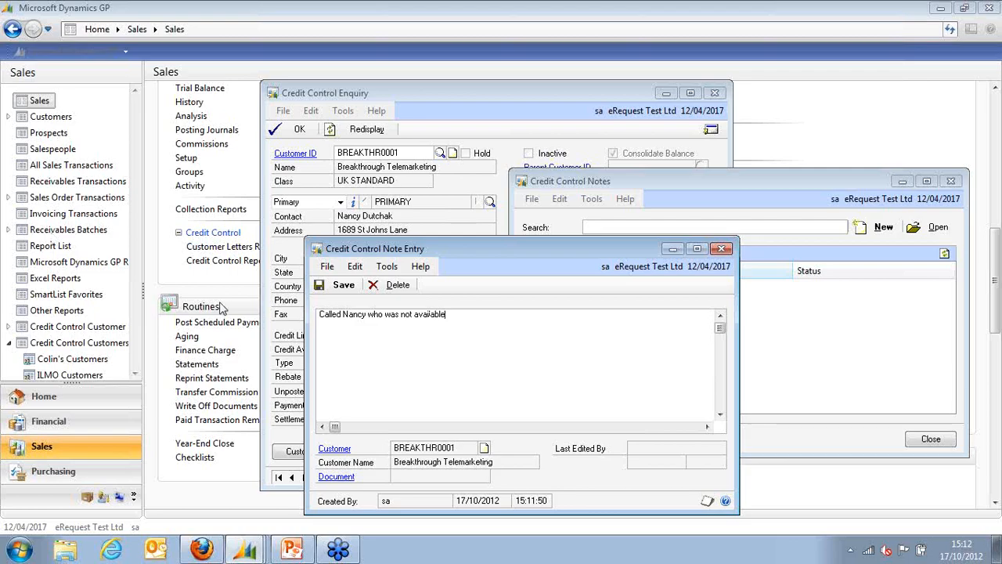
left_click(339, 285)
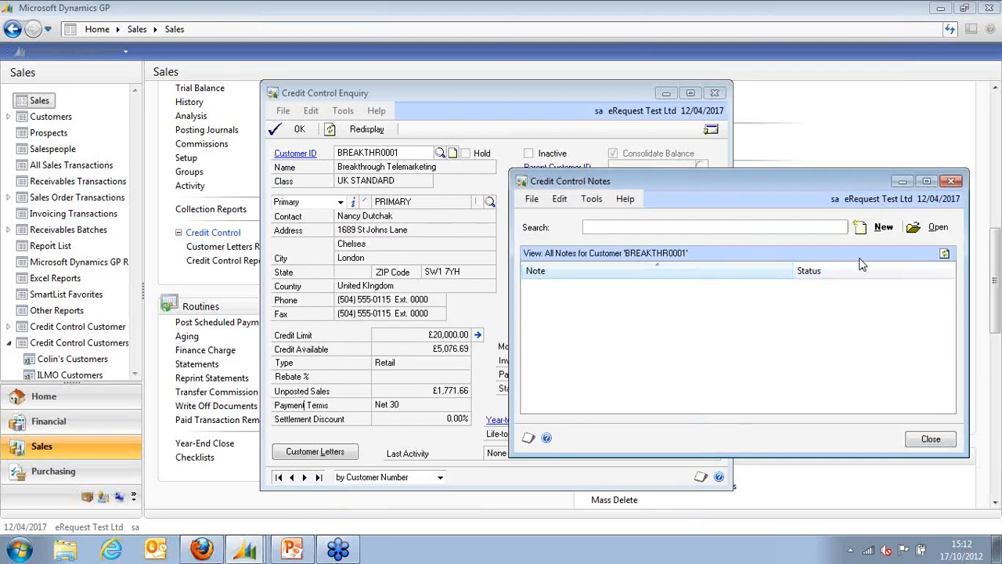
Step: Refresh the notes list, review the saved call note, and close the customer's notes
left_click(944, 252)
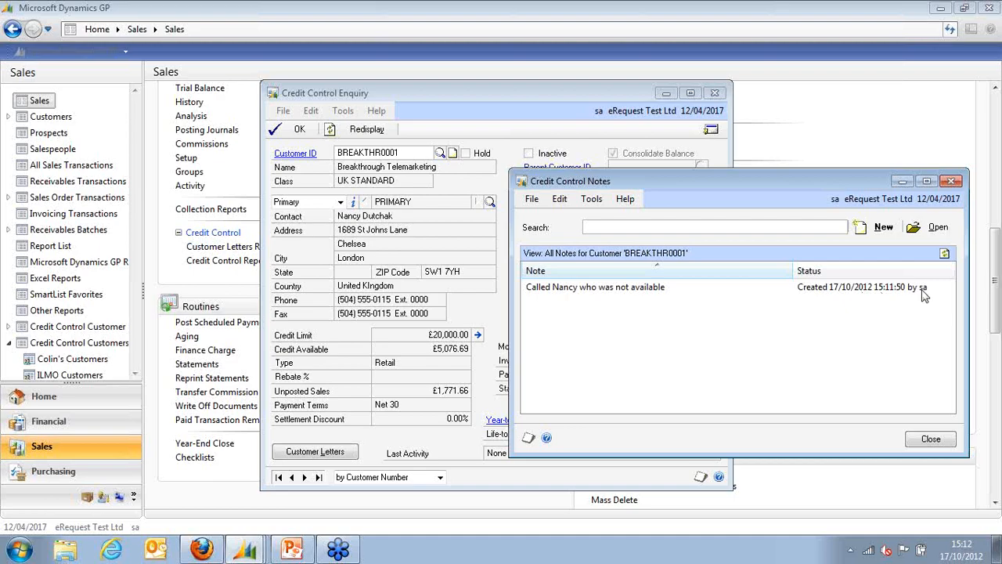
double_click(640, 288)
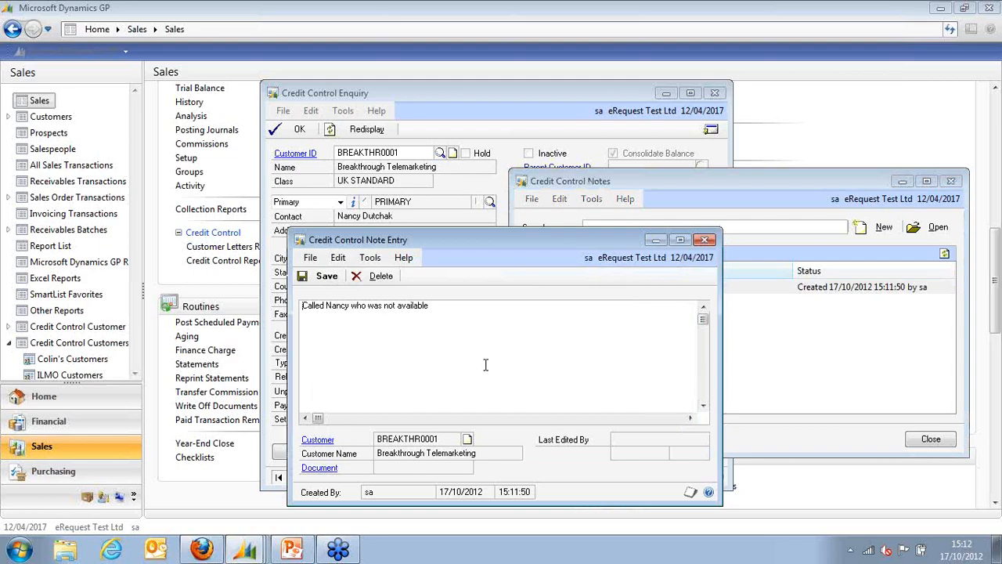
left_click(705, 240)
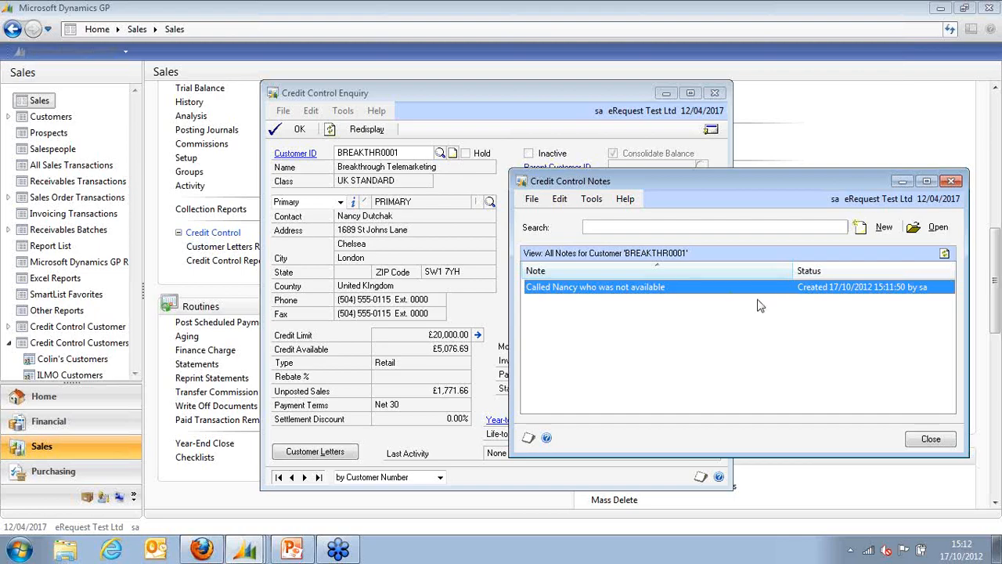
left_click(951, 182)
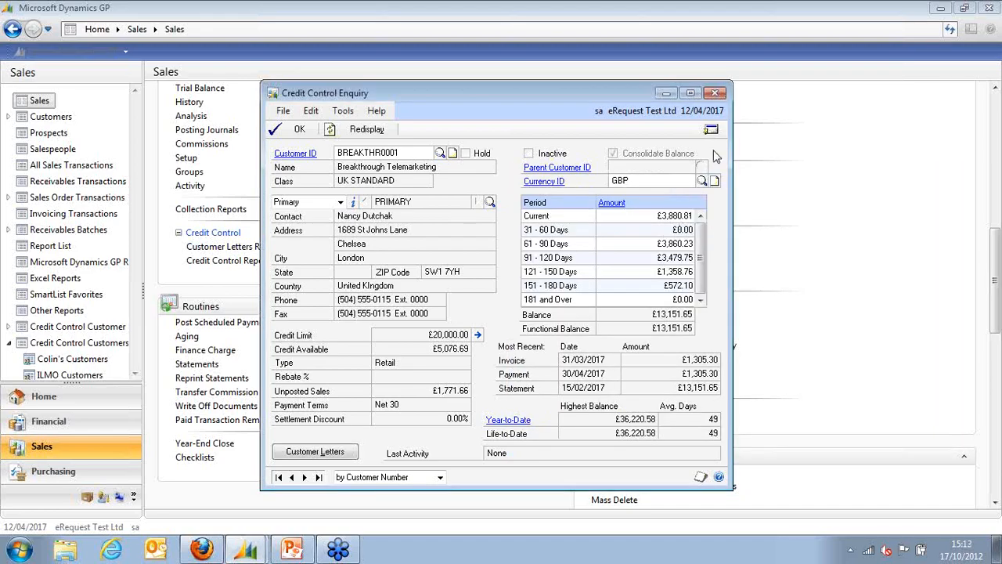
Step: Start a new credit control activity for the customer with type Task and a subject about calling the contact back
left_click(712, 130)
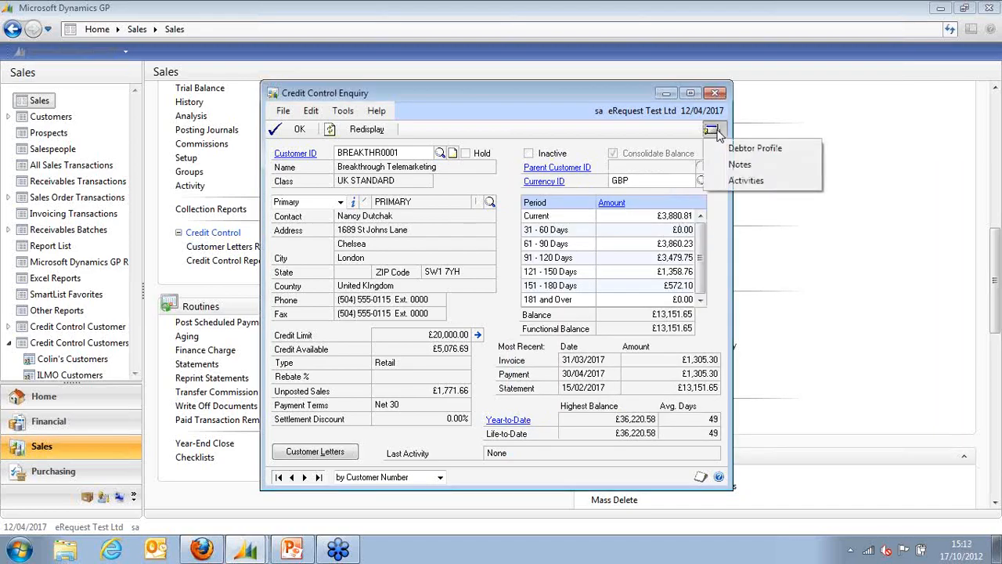
left_click(745, 181)
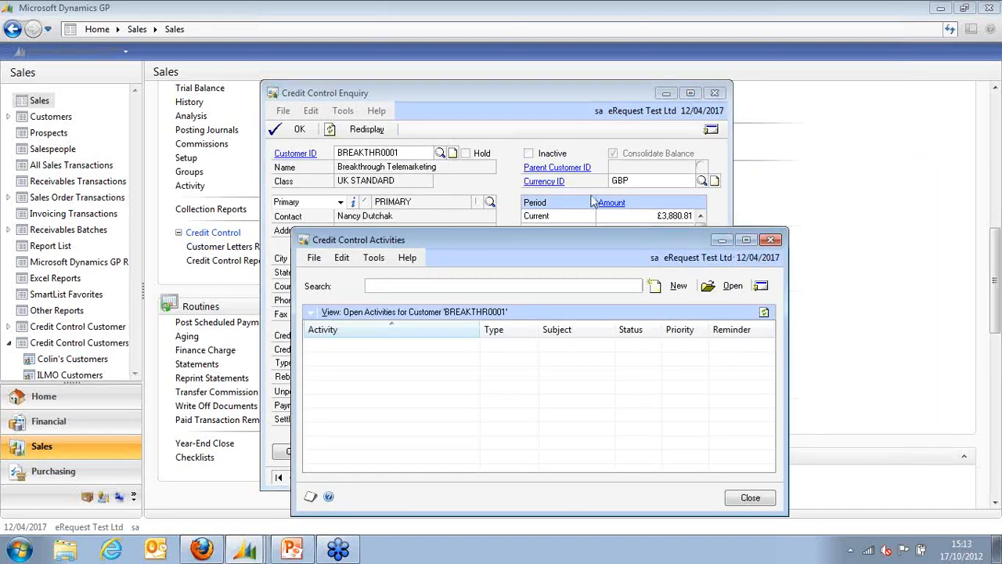
left_click_drag(592, 241, 635, 164)
left_click(720, 208)
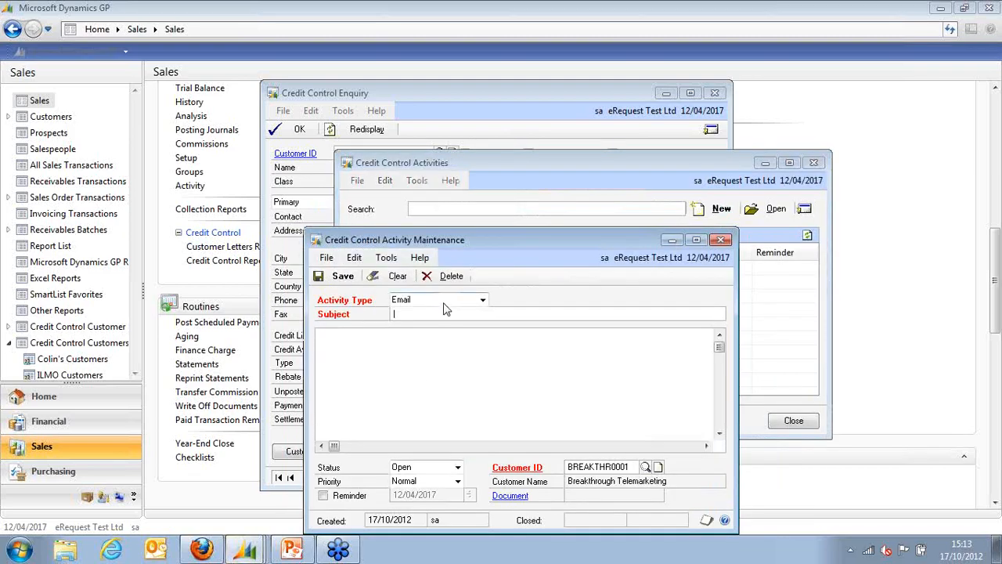
left_click(442, 300)
left_click(429, 335)
left_click(426, 314)
type("Call Nancy Back")
Step: Enable the task's reminder and set its date to 17/10/2012
left_click(322, 496)
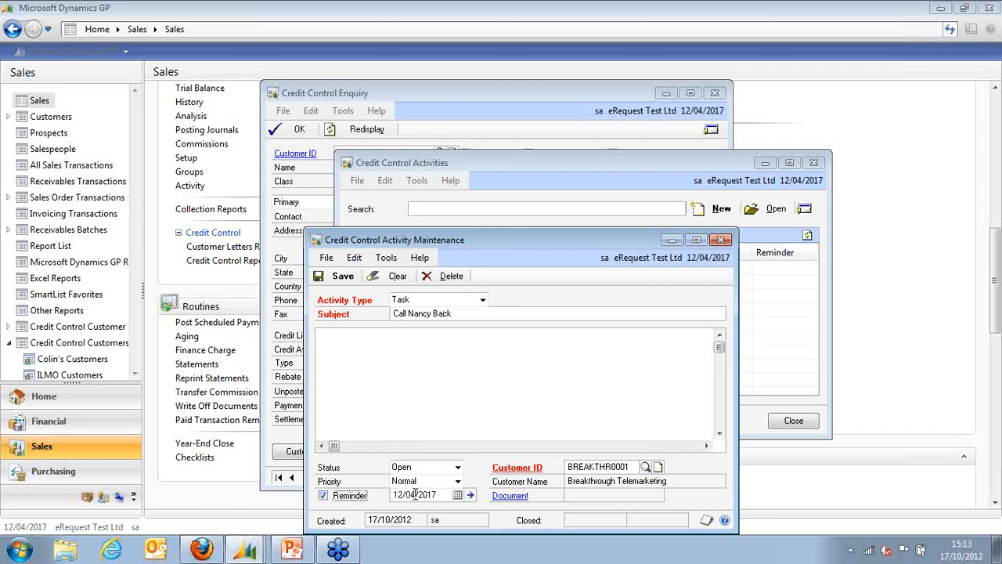
left_click(442, 495)
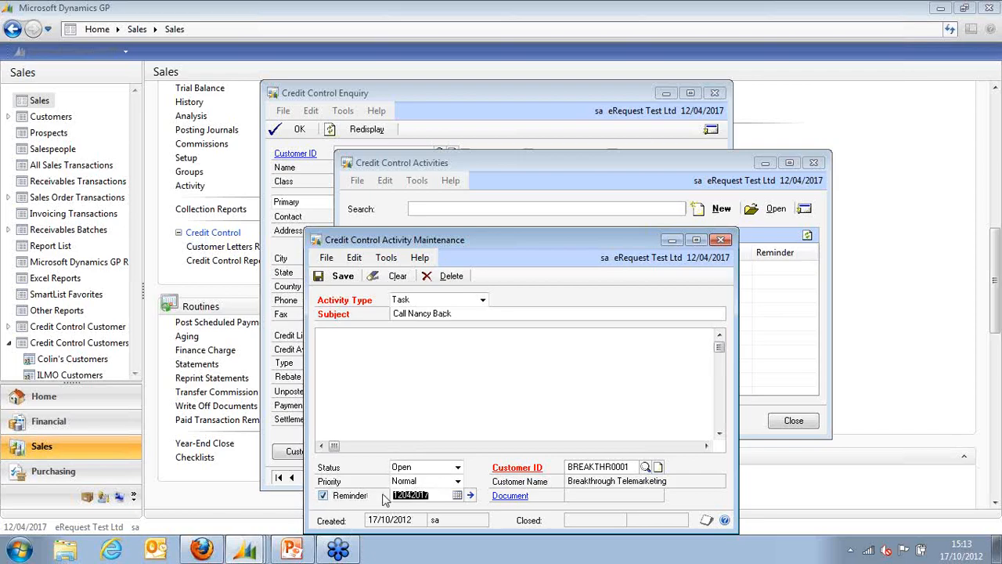
type("171012")
key("Tab")
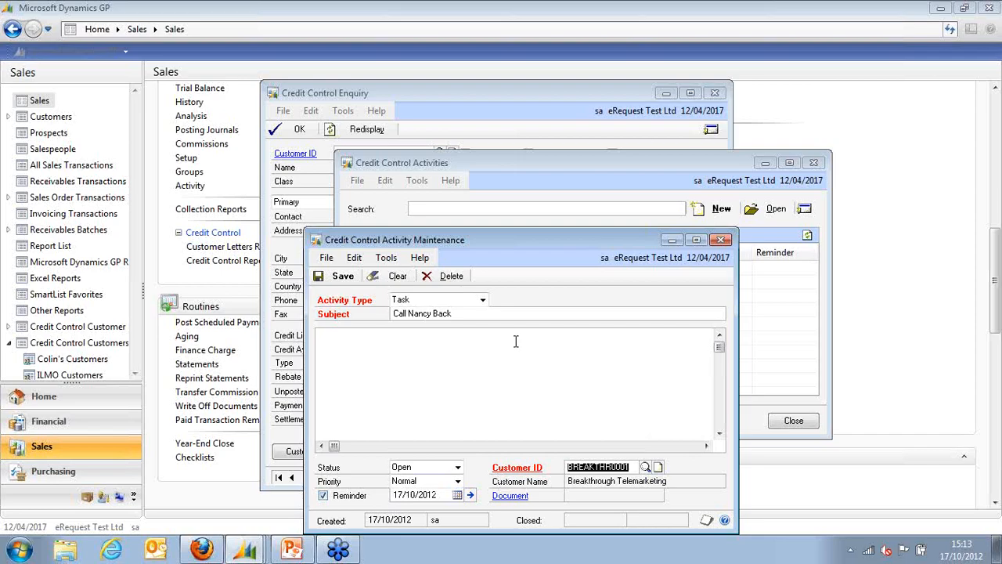
Step: Enter task text saying the contact would be back at 15:00, save the activity, and close its maintenance window
left_click(417, 354)
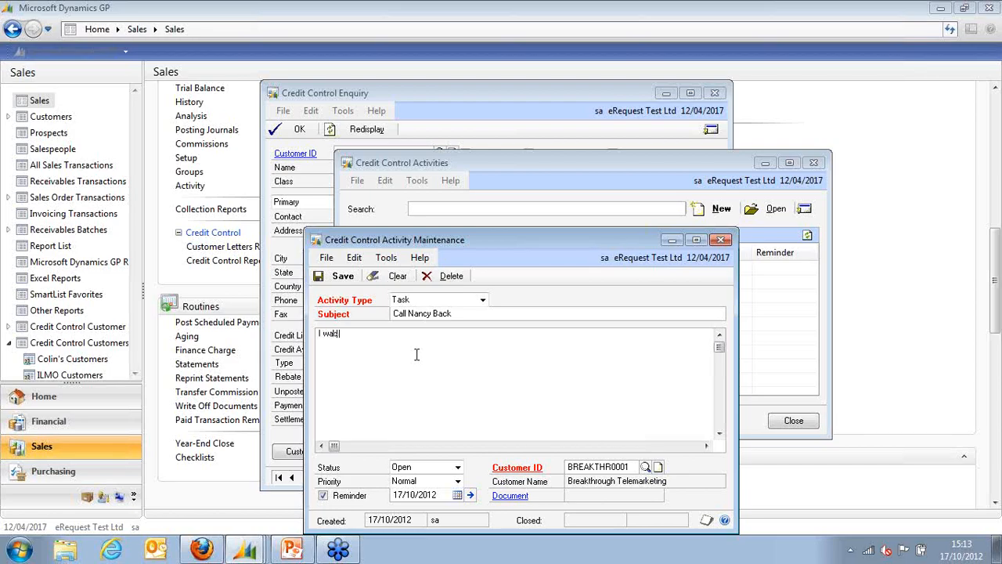
type("I was told that Nancy would be")
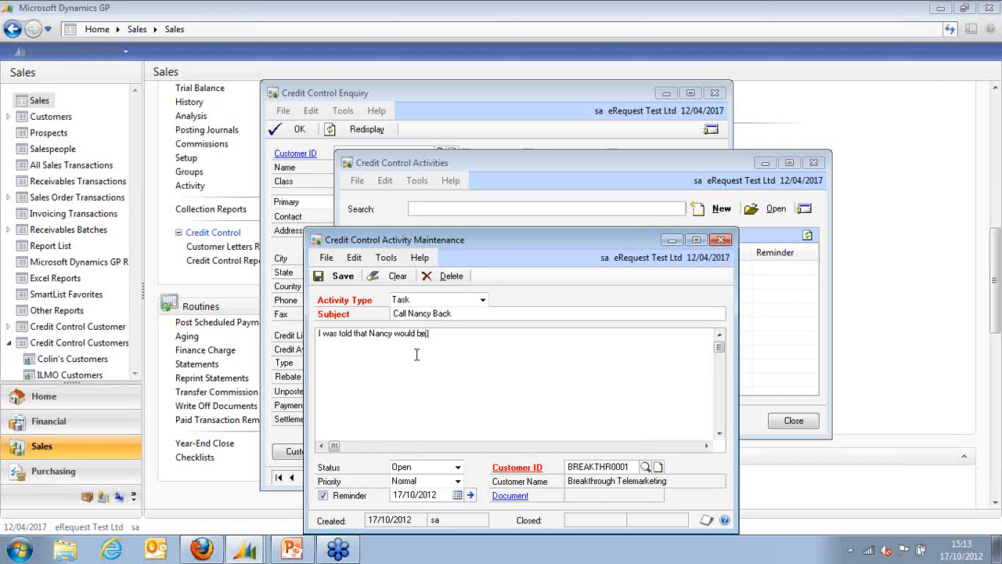
type(" back at 15:00")
left_click(342, 279)
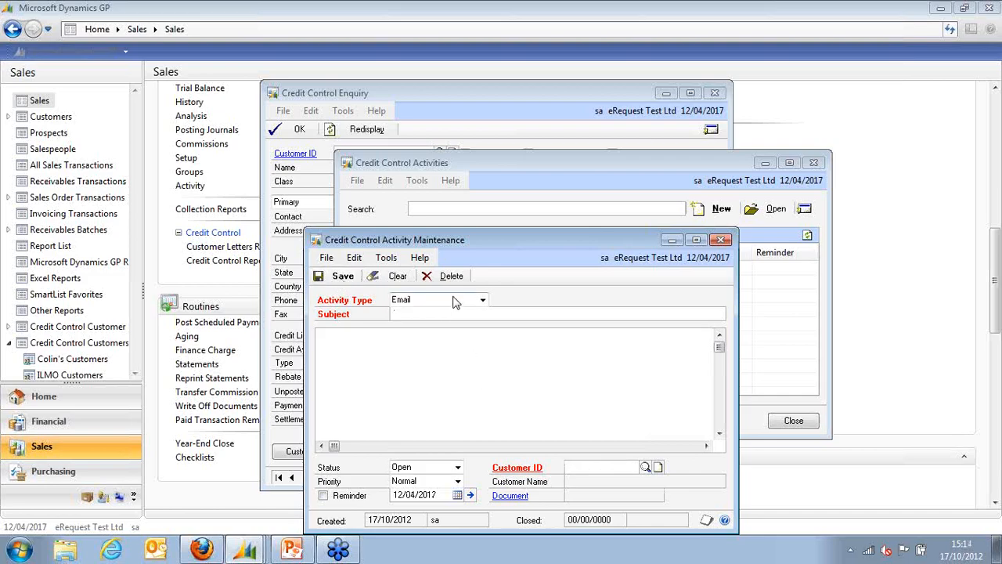
left_click(723, 240)
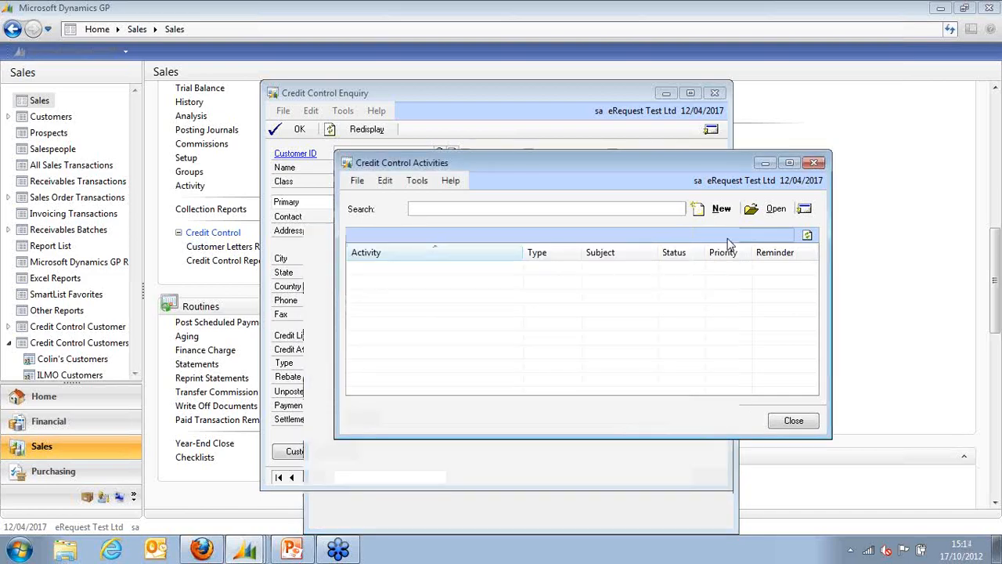
Step: Refresh the customer's open activities, open the saved call-back task, and review the reminder task linked to it
left_click(808, 235)
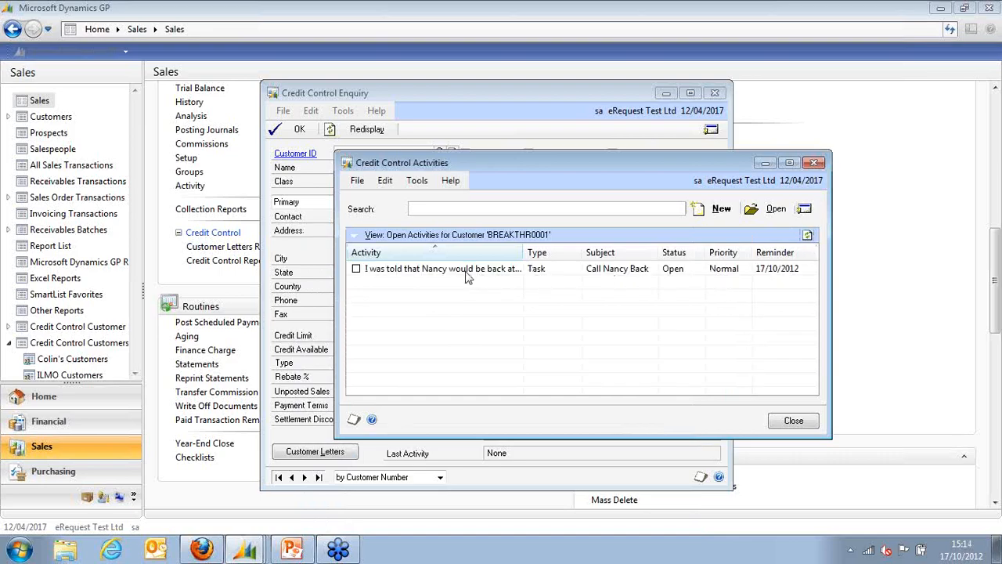
double_click(483, 269)
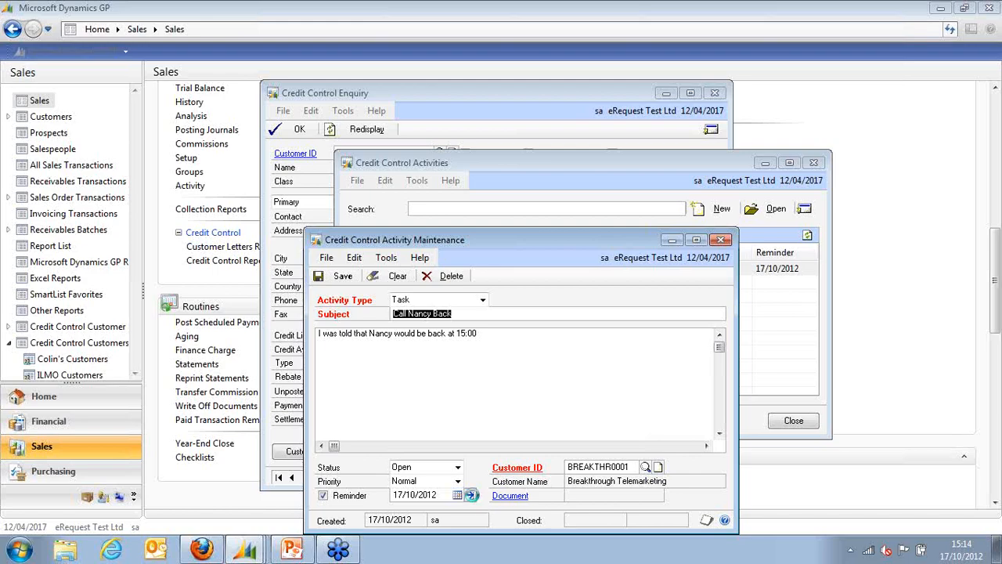
left_click(470, 494)
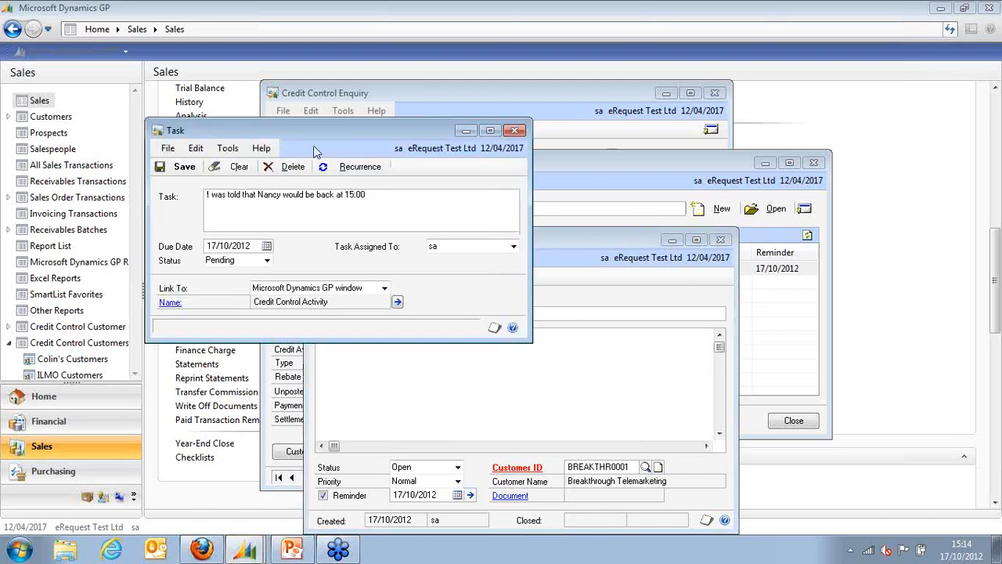
left_click_drag(274, 131, 556, 292)
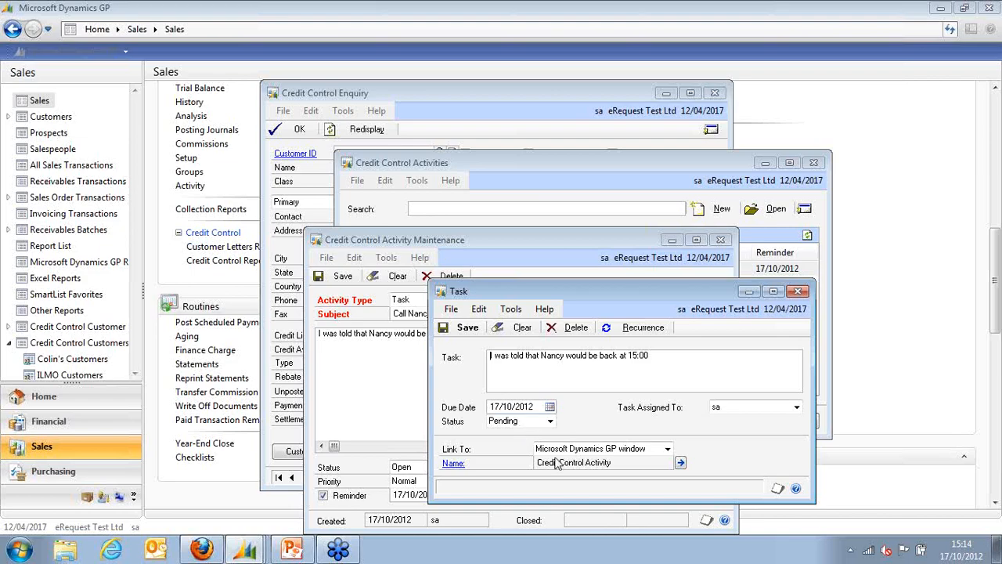
left_click(799, 292)
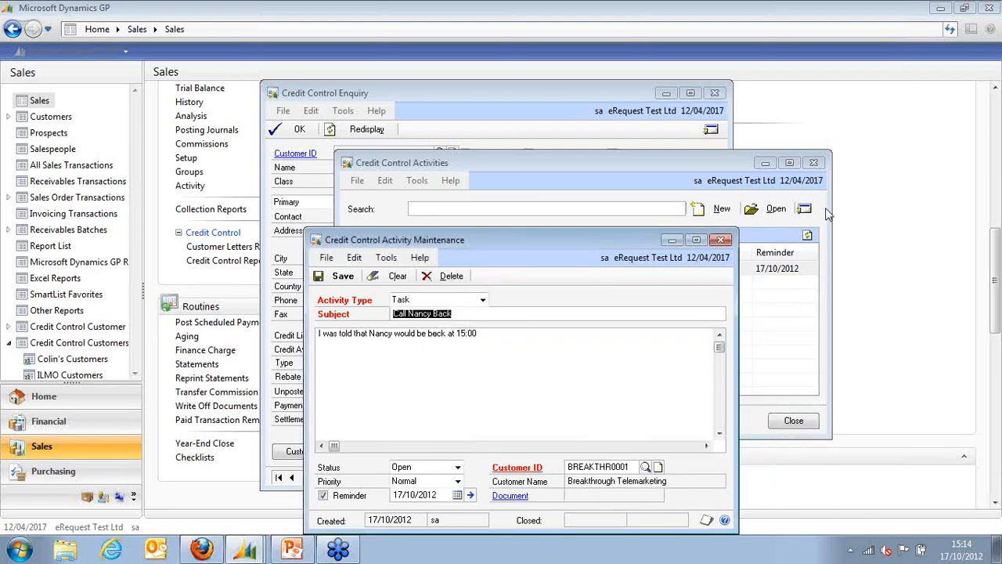
Step: Open the call-back reminder from the Home page task list, follow its link to the credit control activity, and close both
left_click(994, 323)
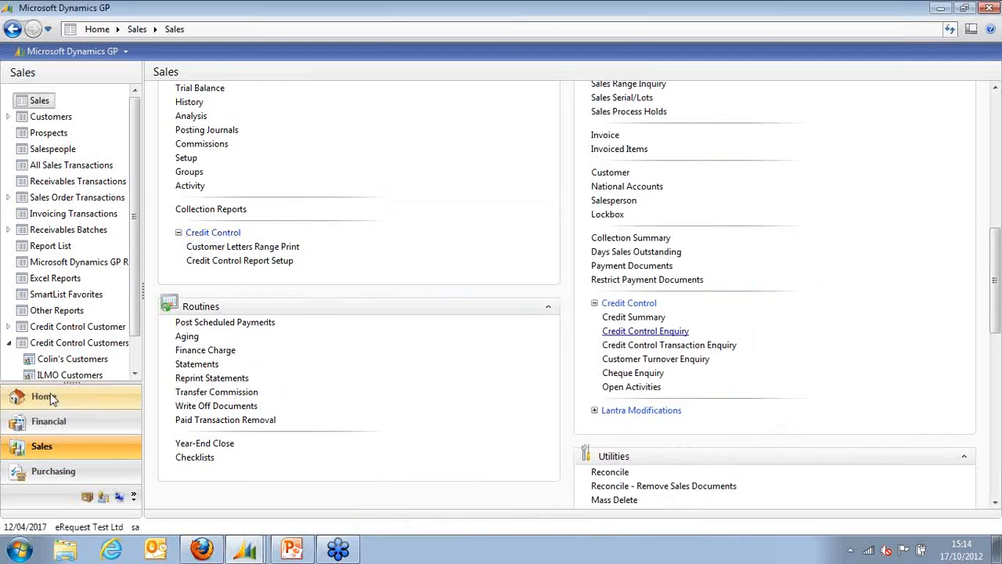
left_click(67, 398)
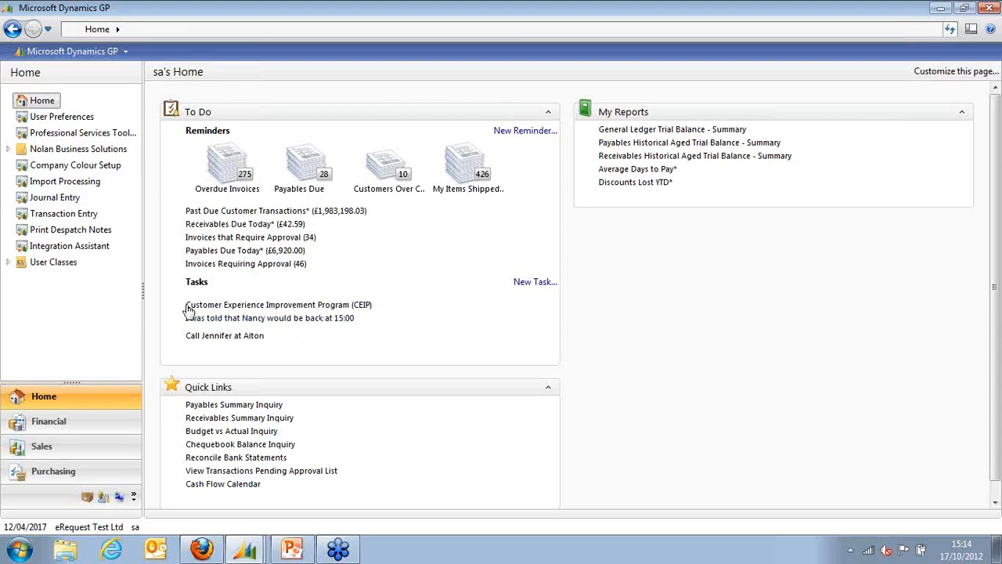
left_click(282, 320)
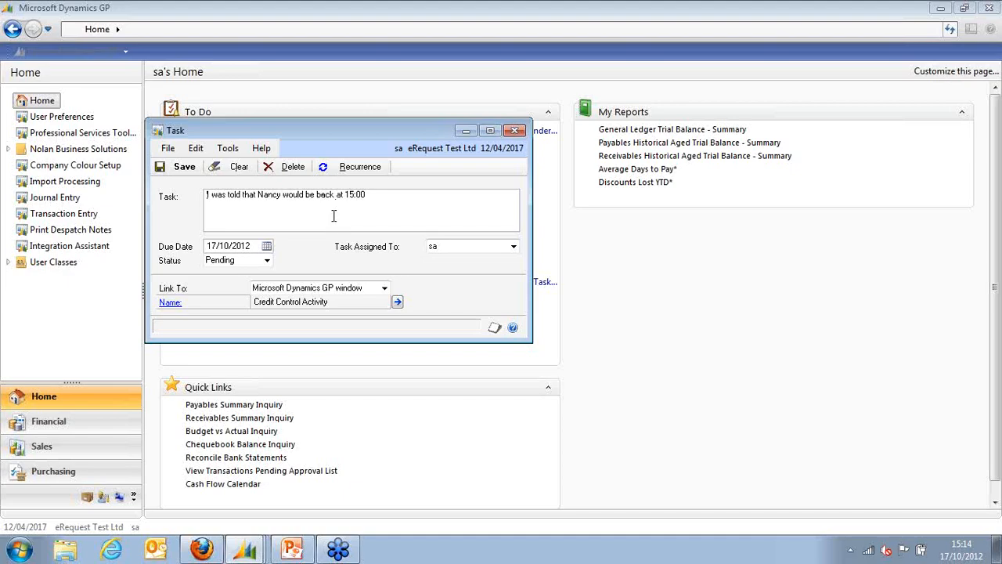
left_click(171, 303)
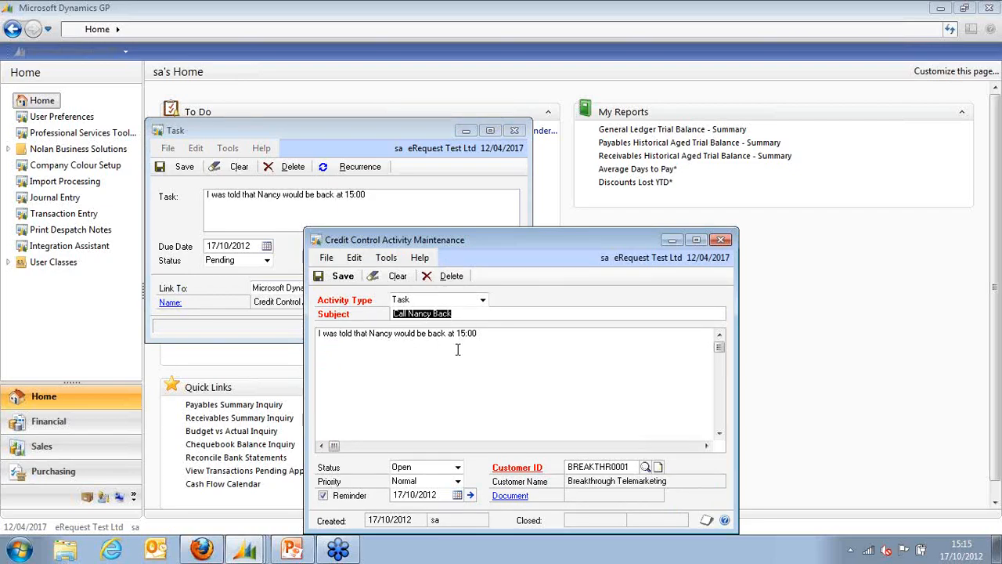
left_click(722, 241)
left_click(515, 130)
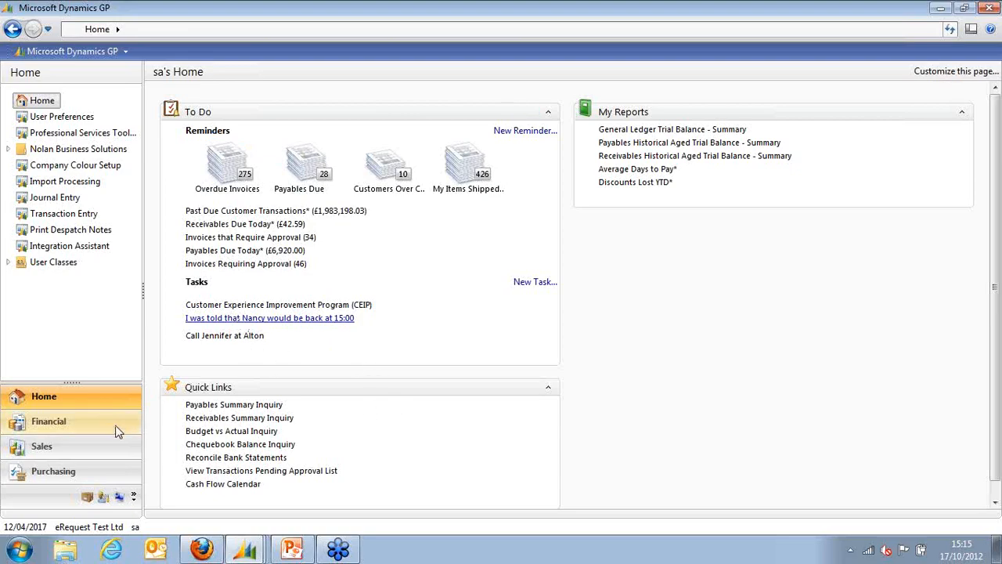
Step: Return to the Sales page and reopen the call-back task from the customer's open activities list
left_click(47, 446)
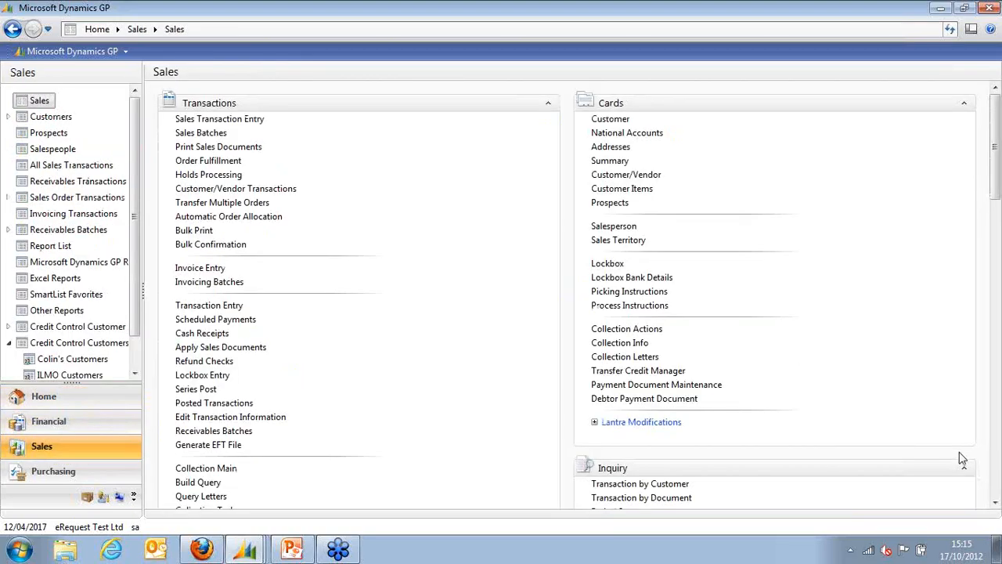
scroll(998, 491, "down", 9)
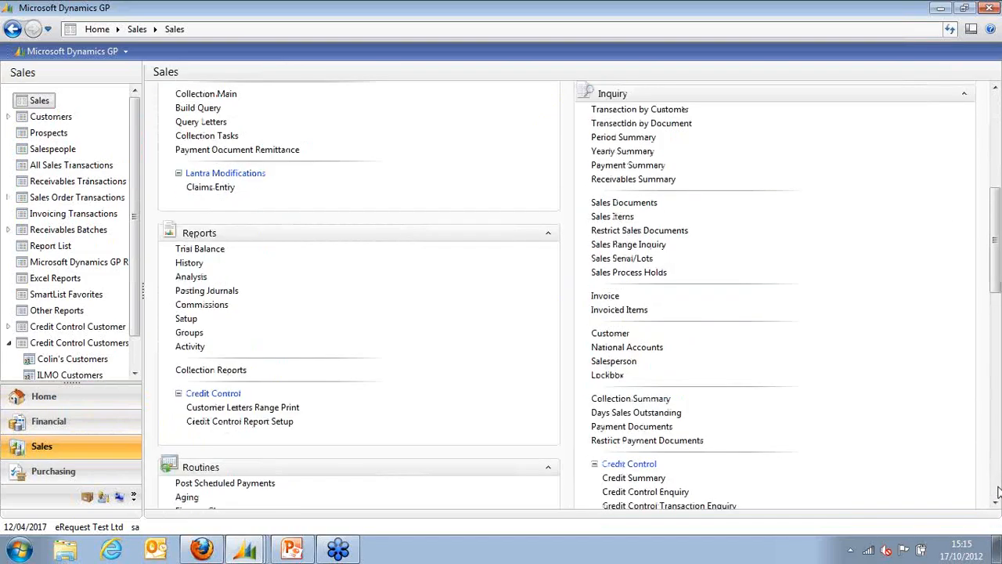
left_click(995, 505)
scroll(995, 505, "down", 3)
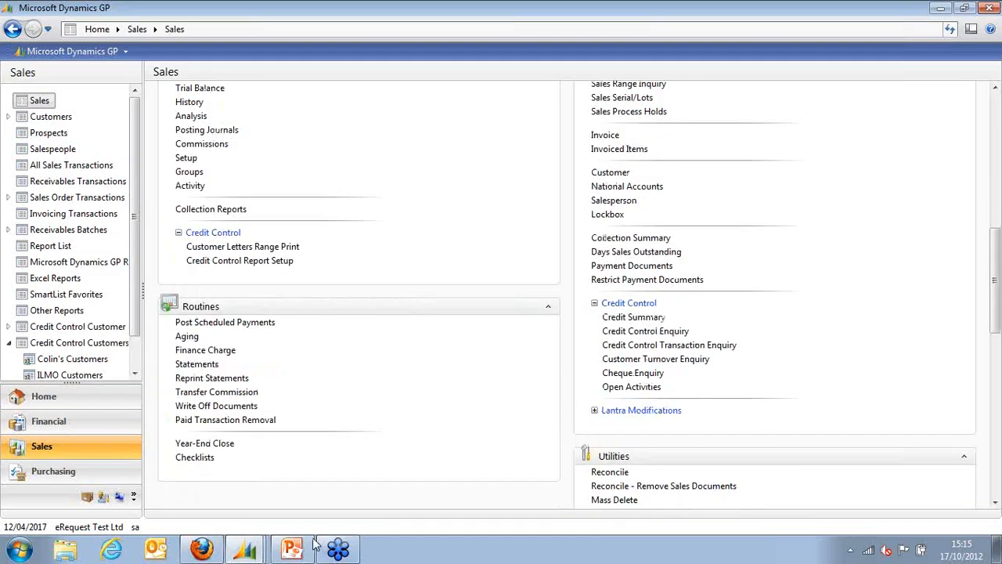
left_click(244, 548)
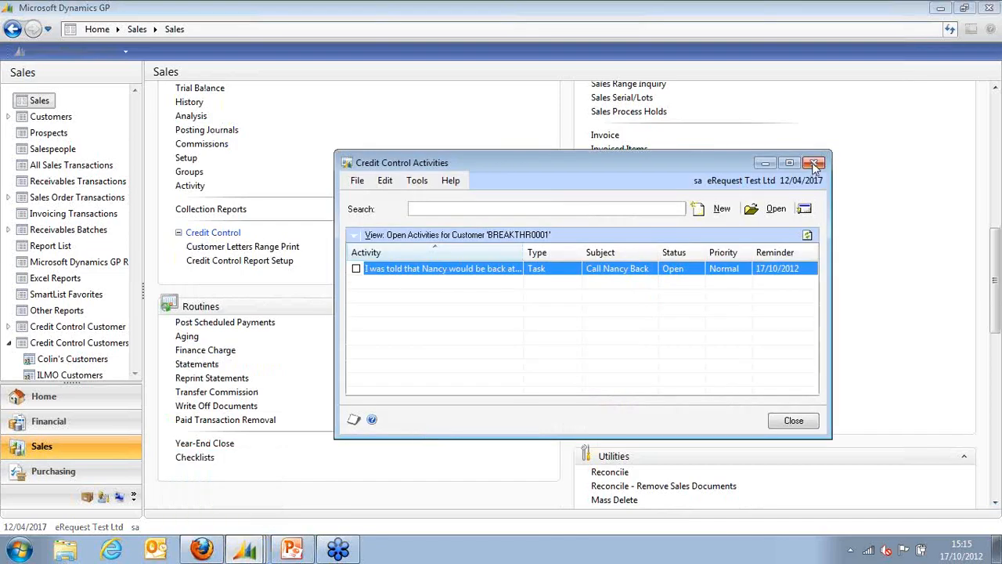
double_click(456, 272)
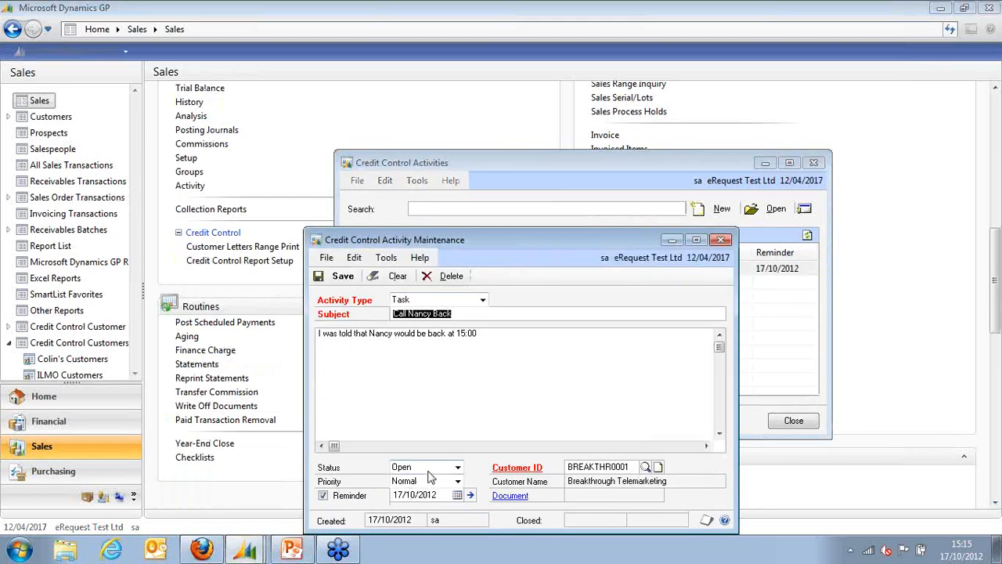
Step: Set the linked reminder task's status to Completed and save it, then save and close the credit control activity
left_click(470, 494)
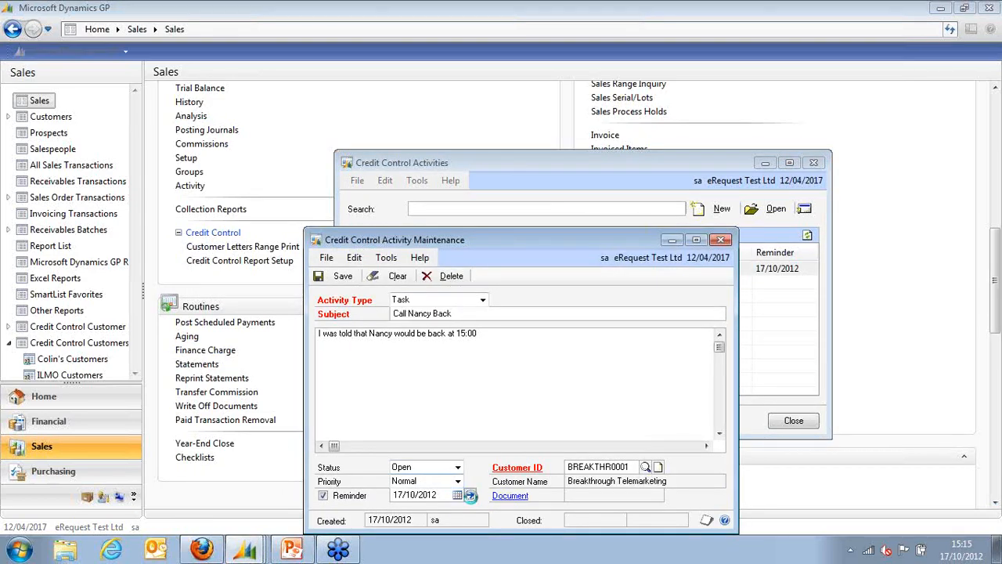
left_click(234, 260)
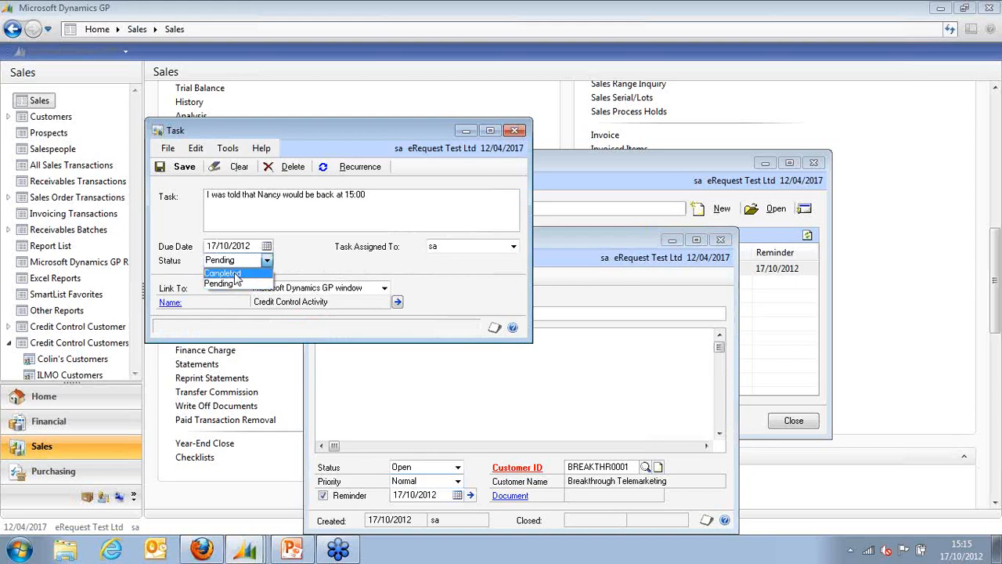
left_click(233, 273)
left_click(183, 166)
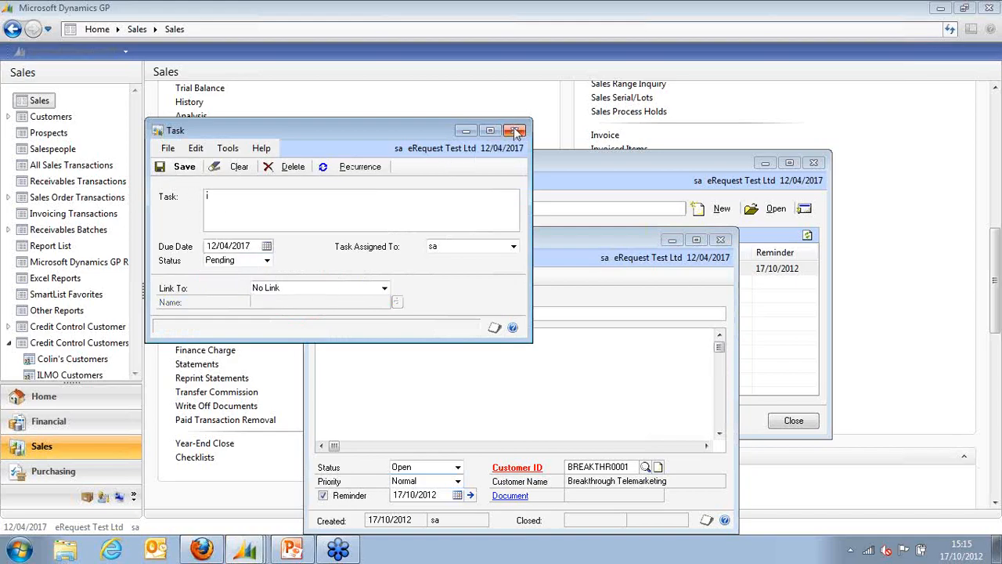
left_click(515, 131)
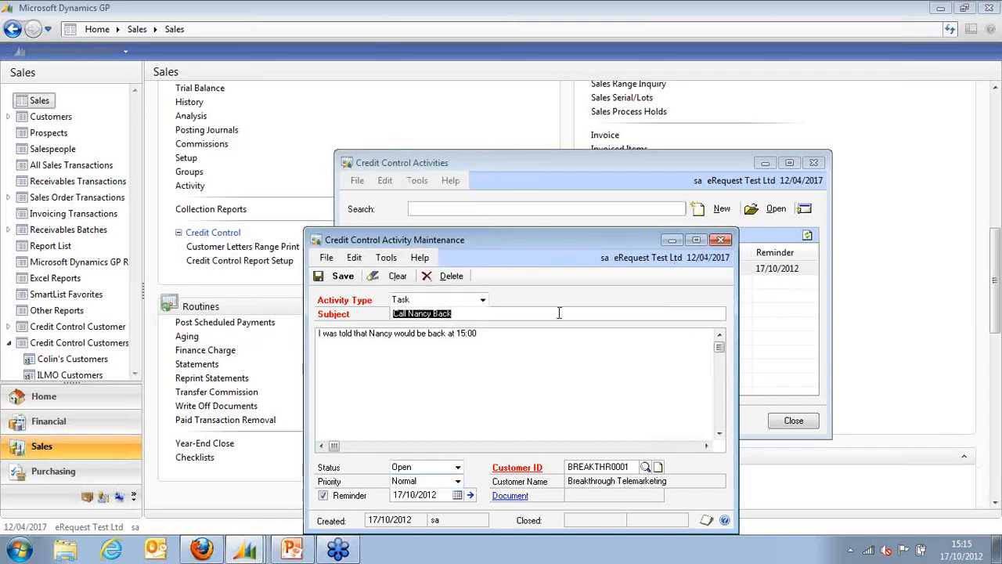
left_click(347, 277)
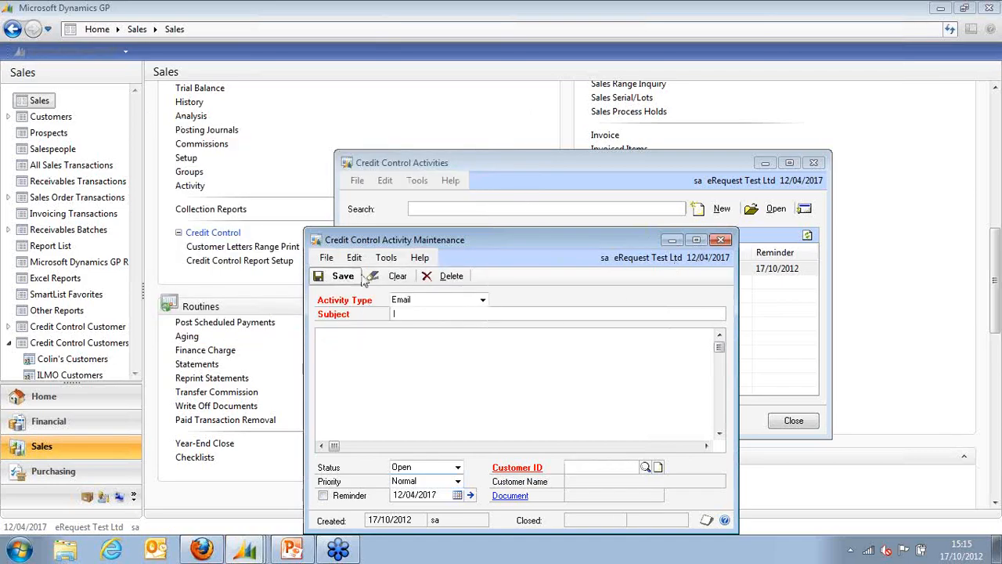
left_click(720, 240)
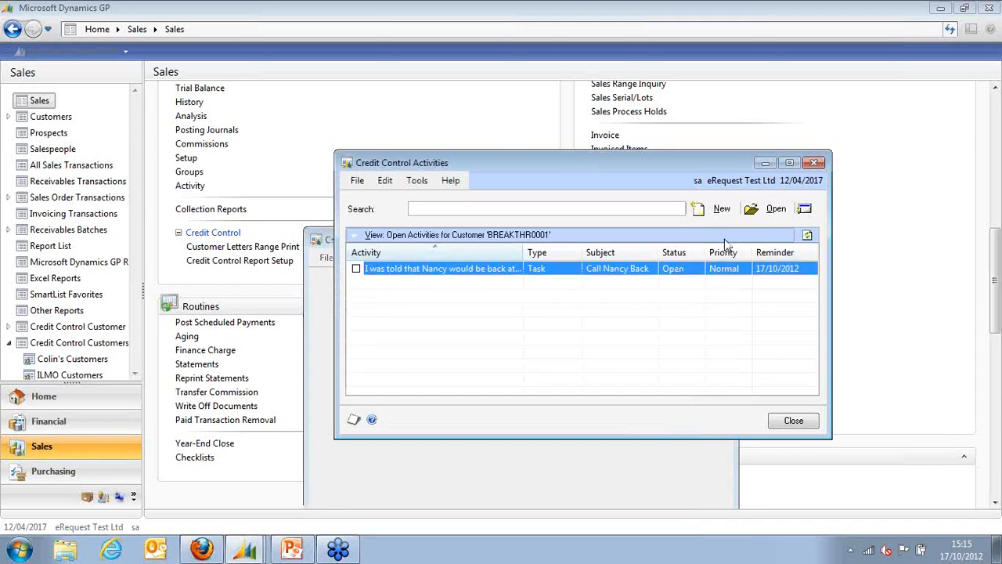
Step: Close the activities list and bring the customer's Credit Control Enquiry window back into view
left_click(814, 164)
left_click(249, 551)
left_click(279, 520)
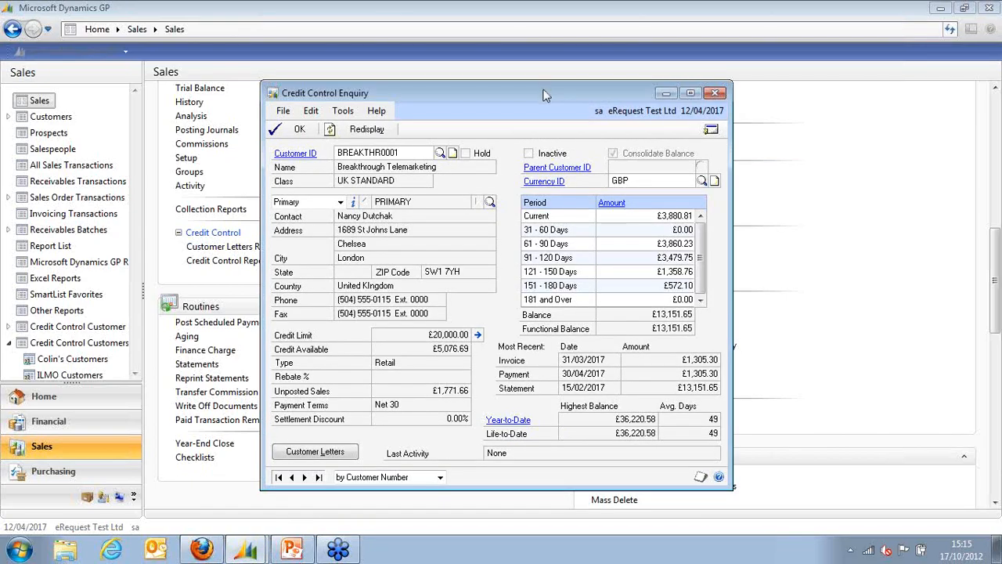
left_click_drag(545, 92, 577, 80)
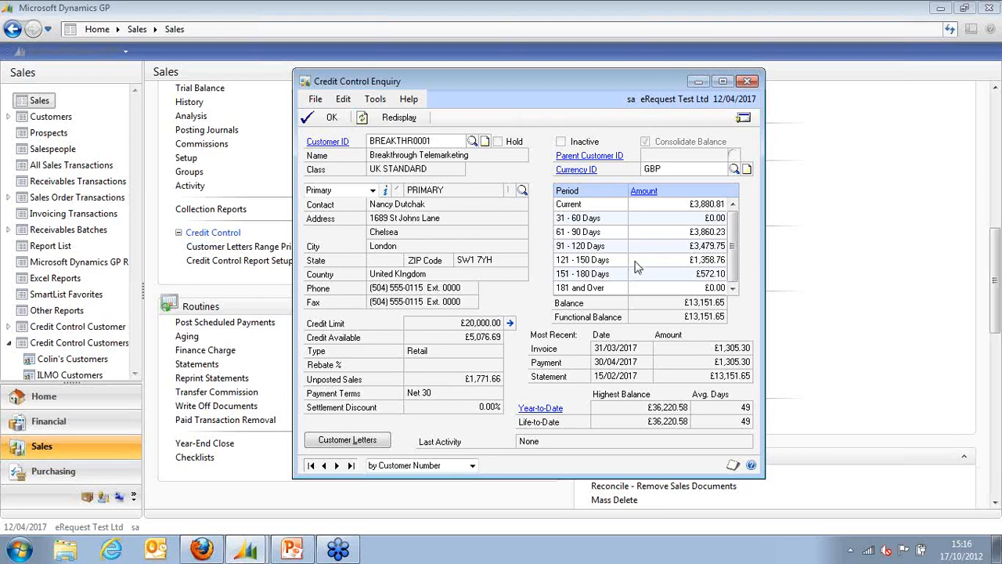
Step: Open the customer's transaction enquiry from the enquiry's period amounts and examine the status options for the invoice dated 04/10/2013
left_click(644, 197)
left_click_drag(552, 146, 609, 83)
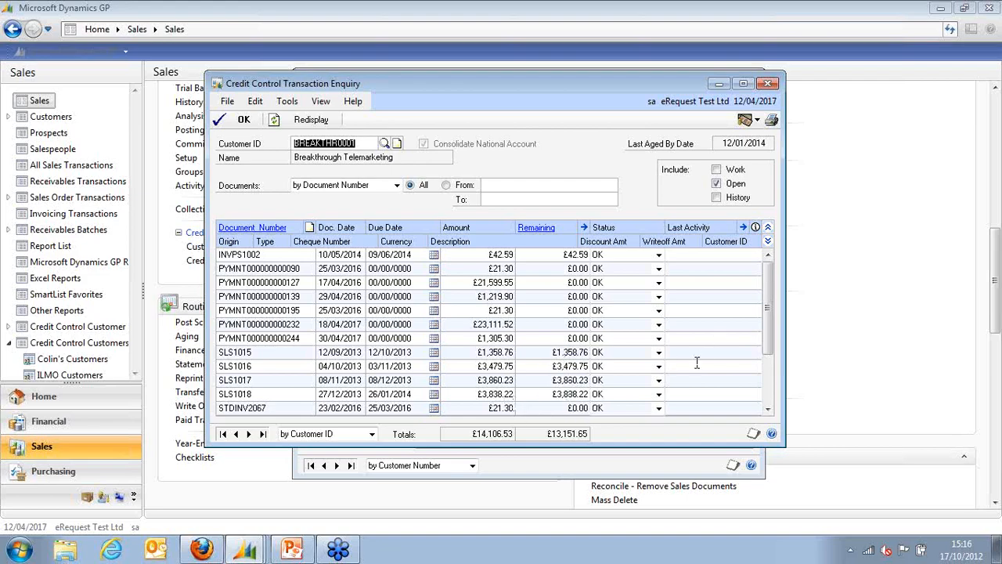
left_click(659, 366)
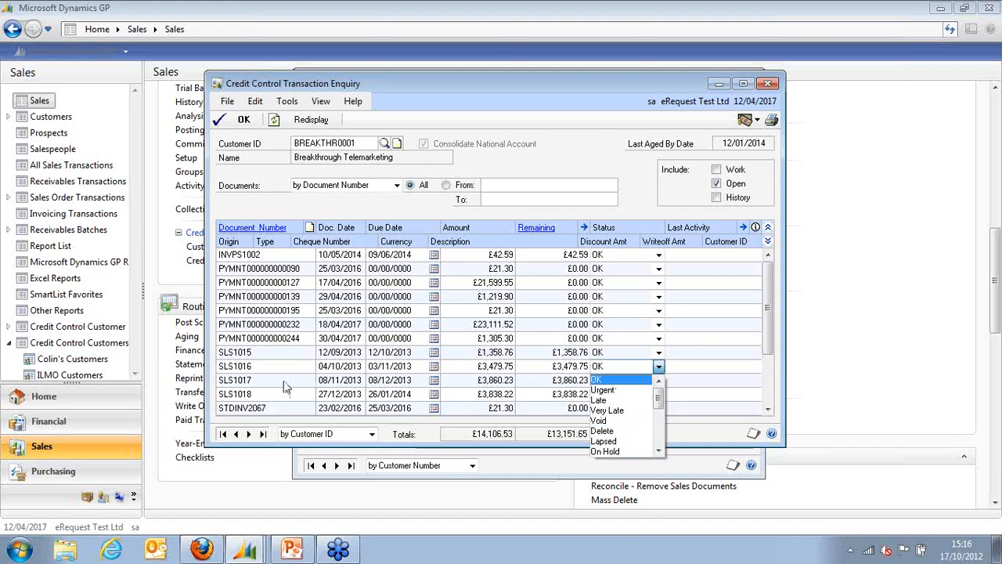
left_click(746, 345)
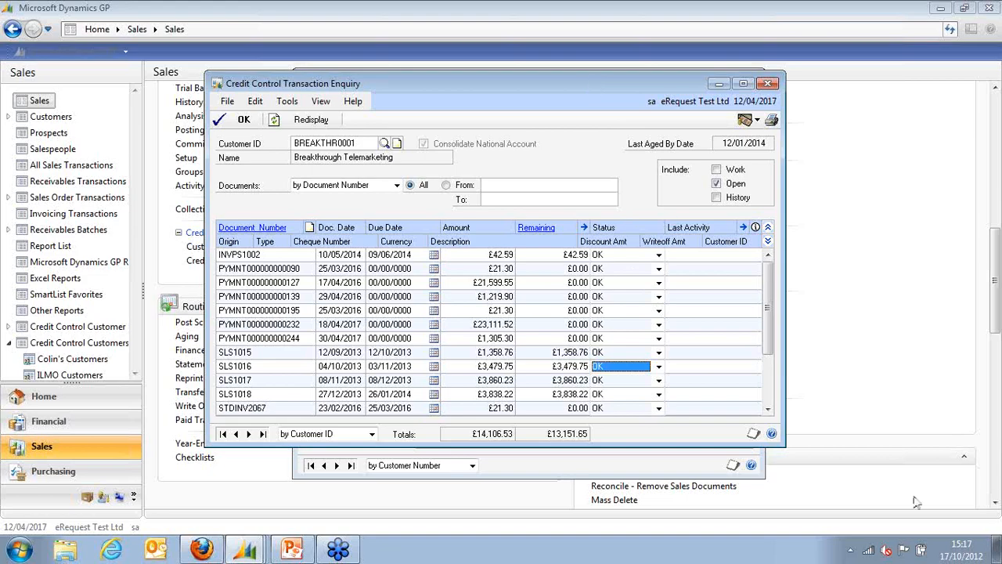
Step: Open the activities for the invoice dated 04/10/2013 and start a new activity linked to that document
left_click(695, 366)
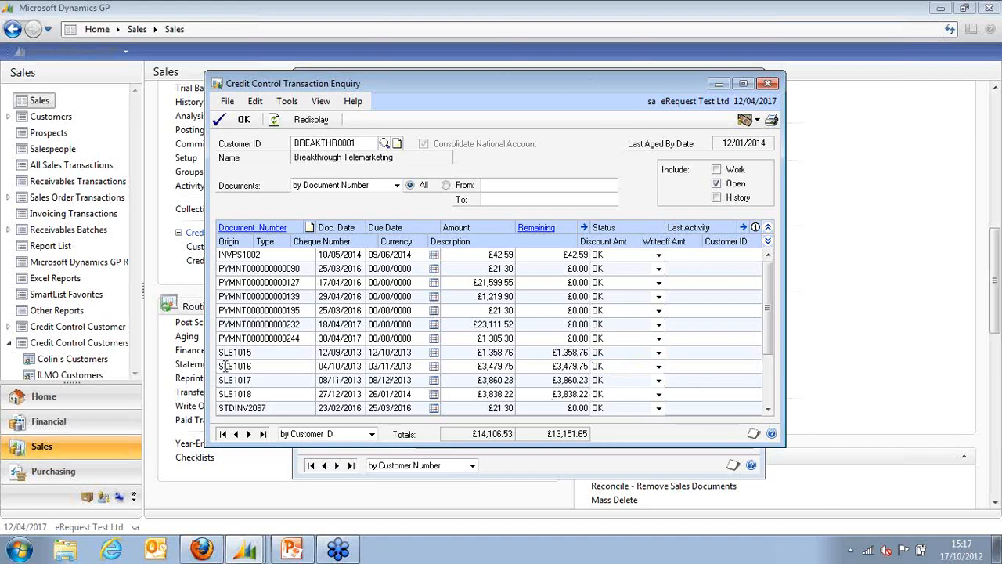
left_click(263, 368)
left_click(681, 366)
left_click(743, 227)
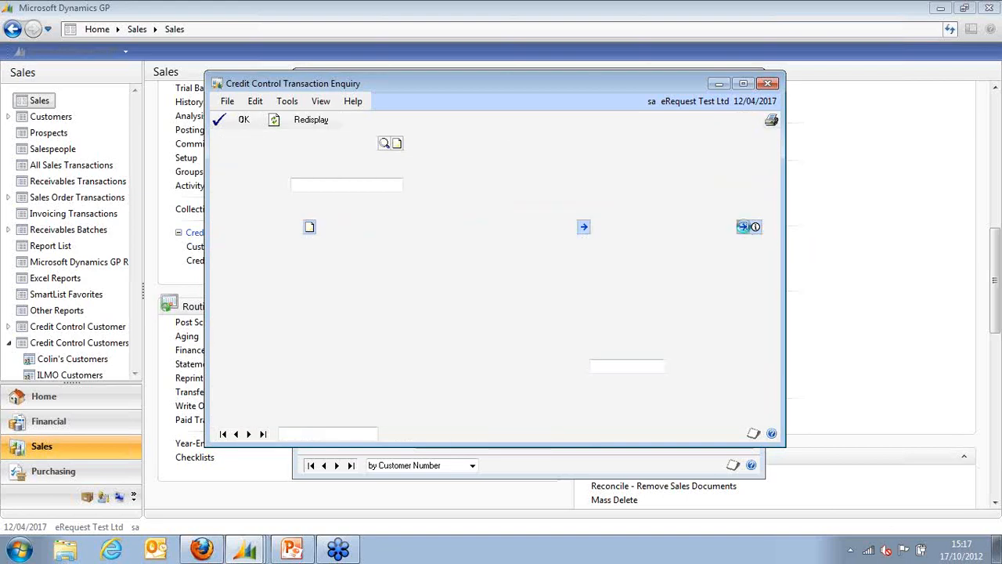
left_click(767, 286)
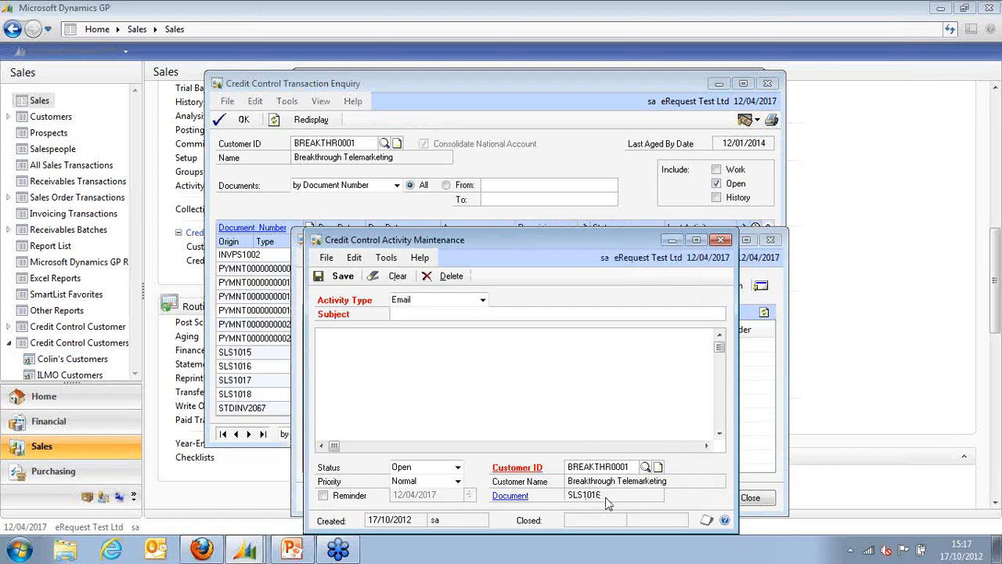
Step: Make the invoice's activity a Task with a subject about chasing Sales on why this invoice is disputed, and save it
left_click(427, 304)
left_click(421, 332)
key("Tab")
type("Chase Sales")
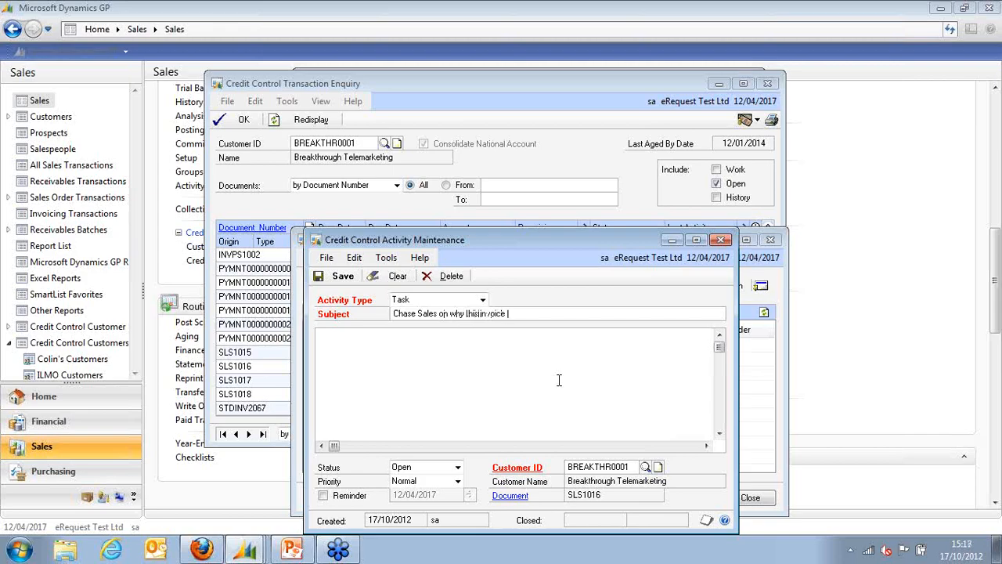
type("disputed")
left_click(328, 280)
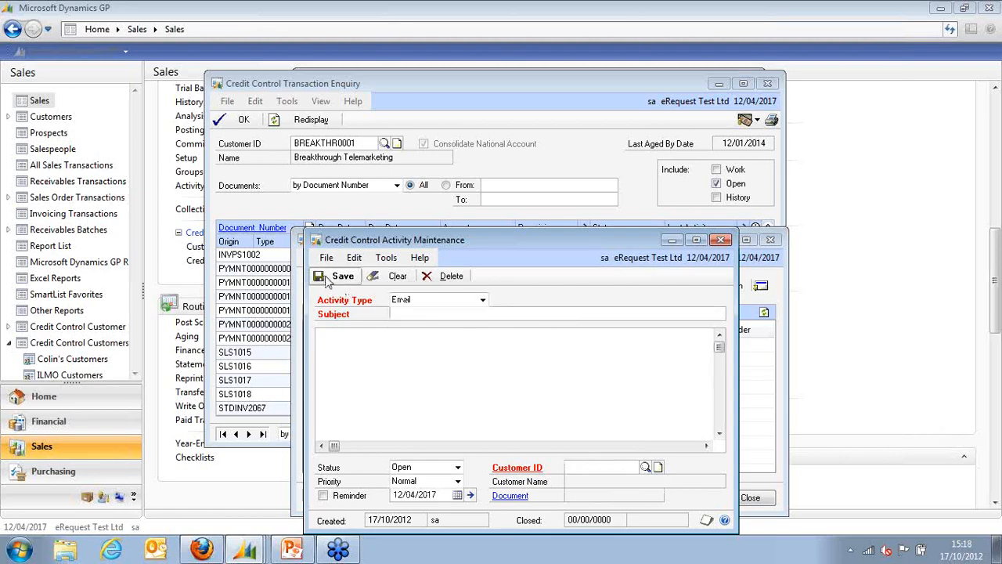
Step: Close the blank activity form and the invoice's activities list to return to the transaction enquiry
left_click(317, 241)
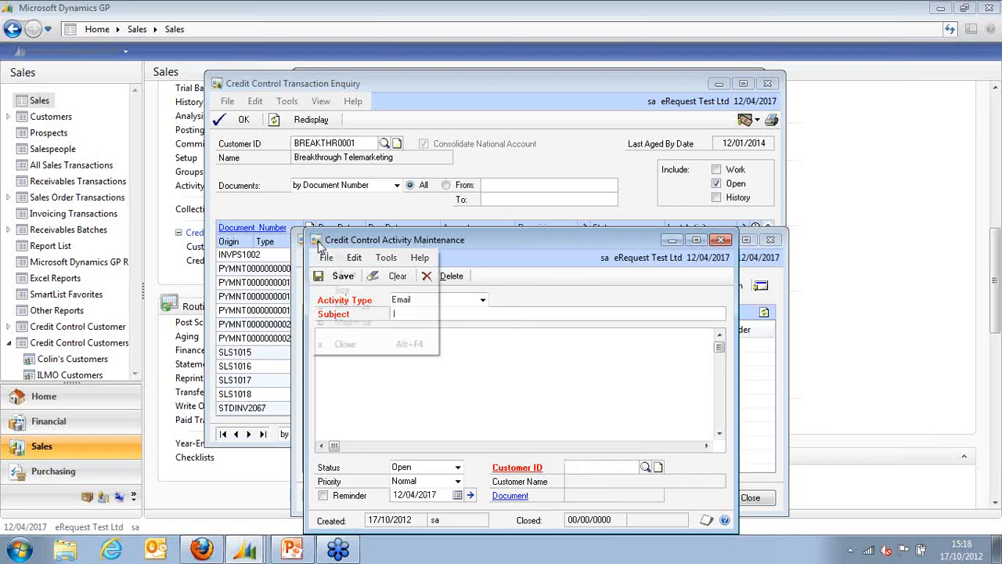
left_click(344, 344)
left_click(616, 348)
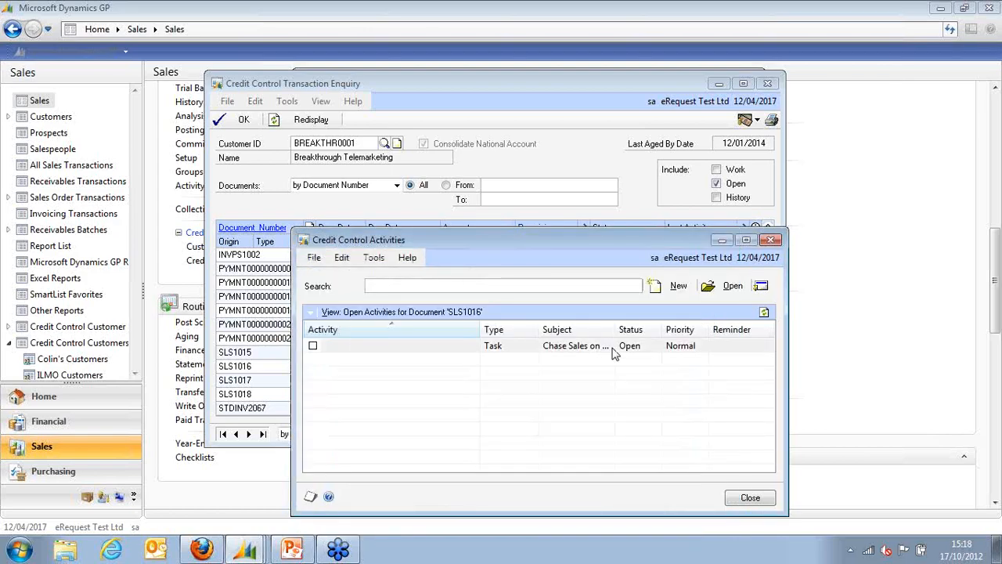
left_click(750, 497)
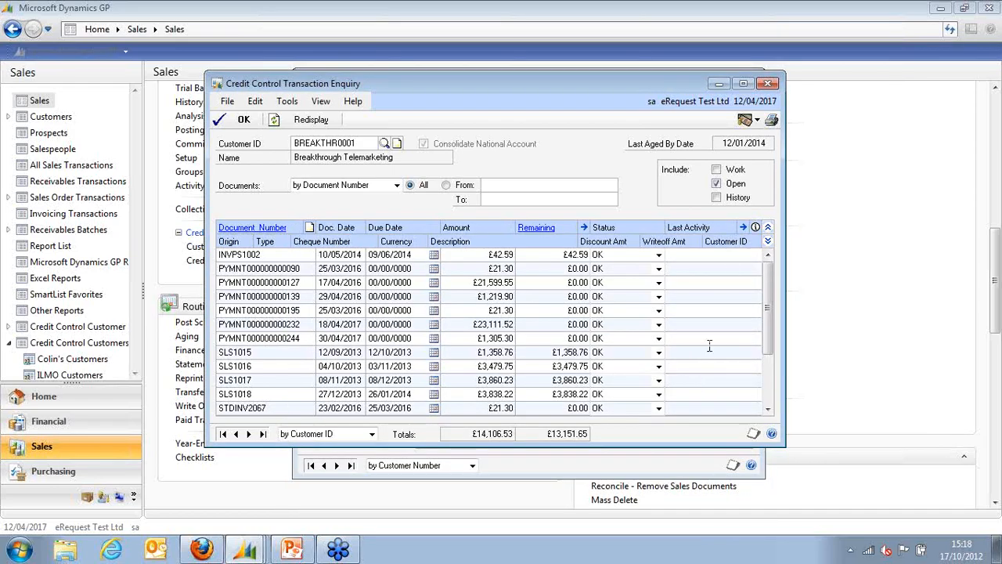
Step: Reopen the Task logged against the invoice dated 04/10/2013, inspect its linked document, and close the document, Task and activities windows
left_click(743, 227)
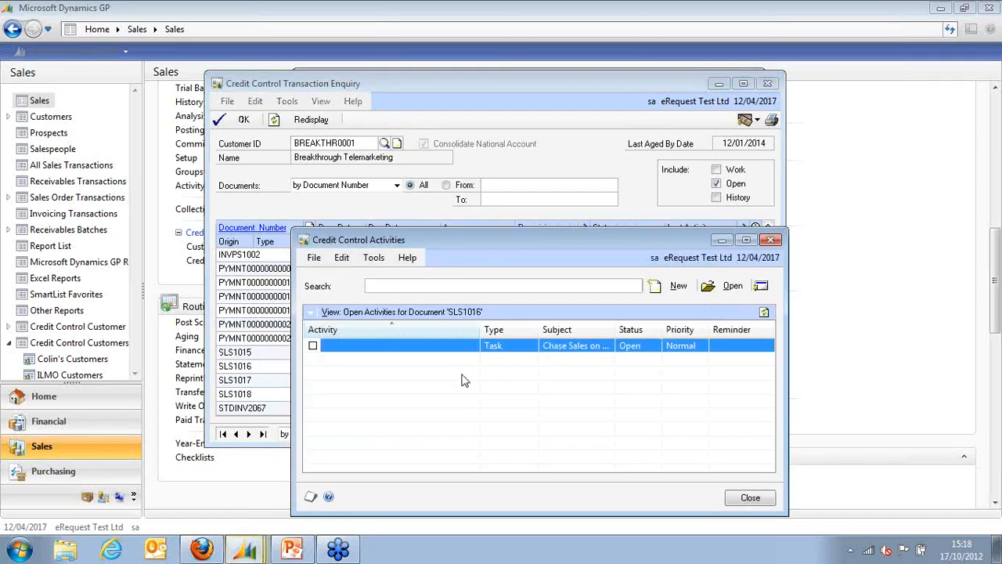
double_click(382, 344)
left_click(530, 313)
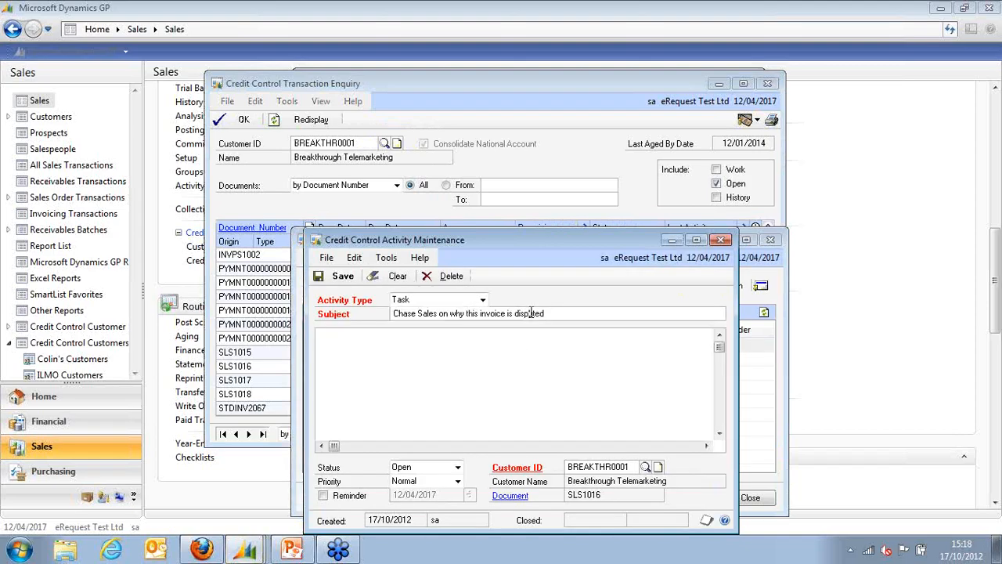
left_click(509, 498)
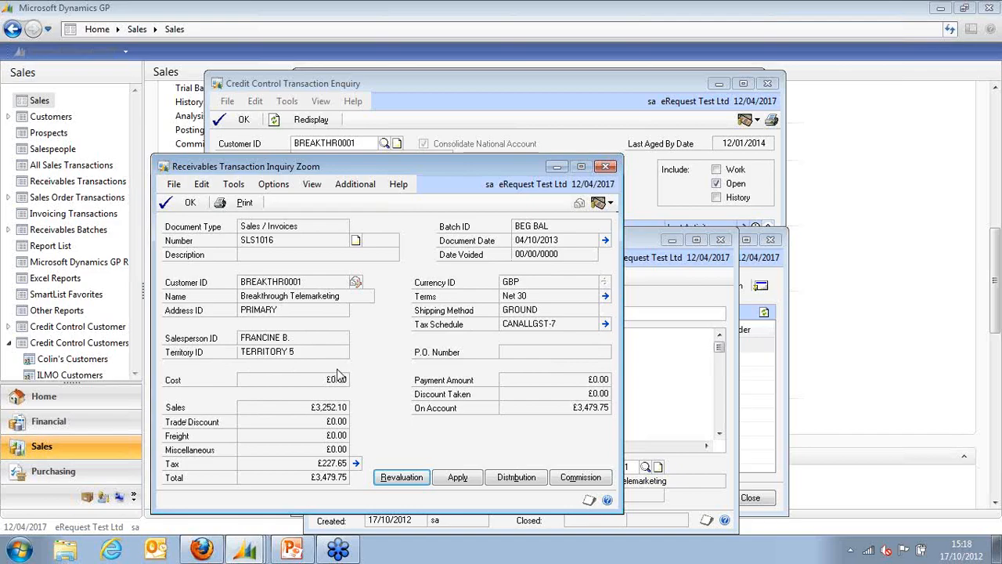
left_click(606, 166)
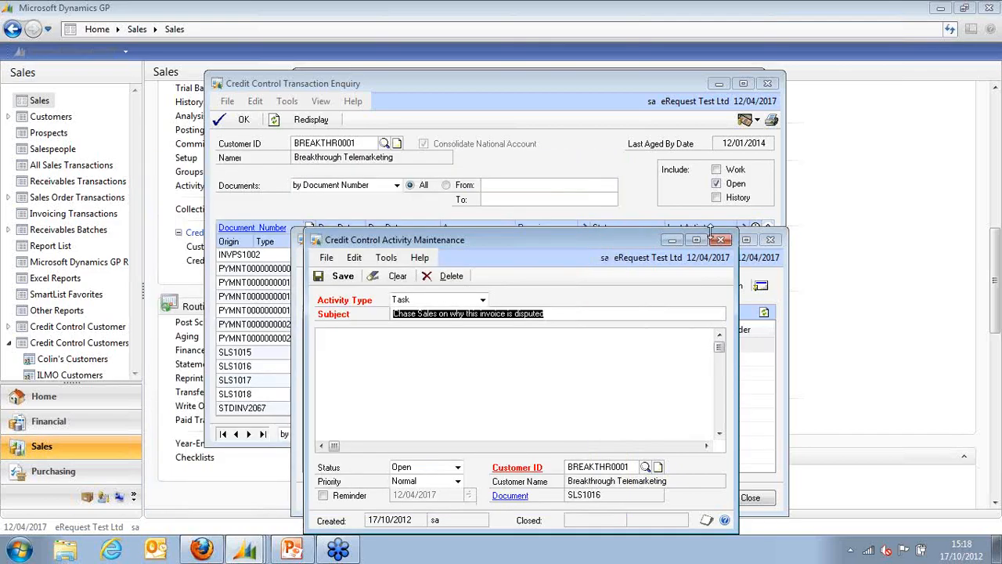
left_click(721, 239)
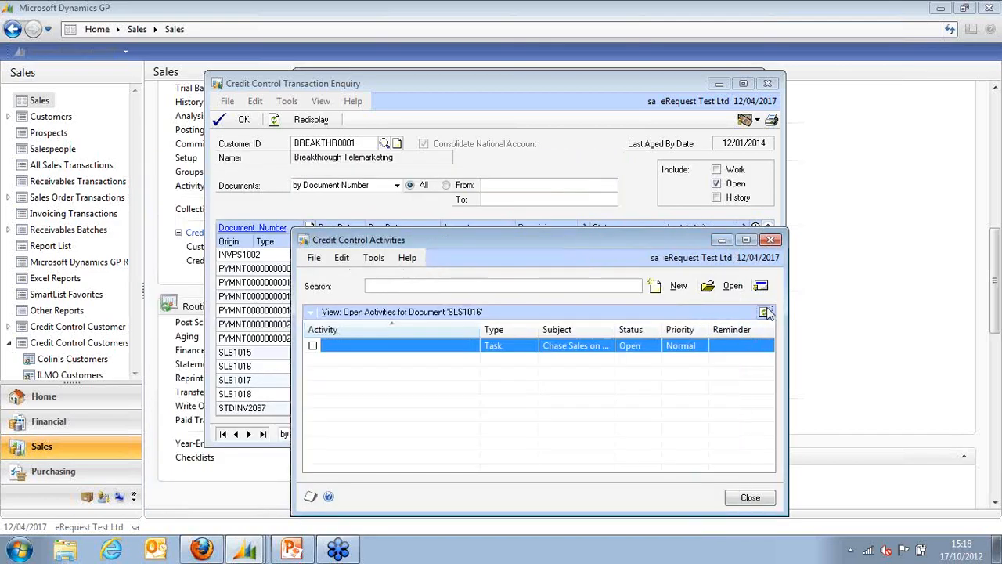
left_click(772, 239)
Step: Open the transaction notes for the invoice dated 04/10/2013 and start a new note
left_click(268, 366)
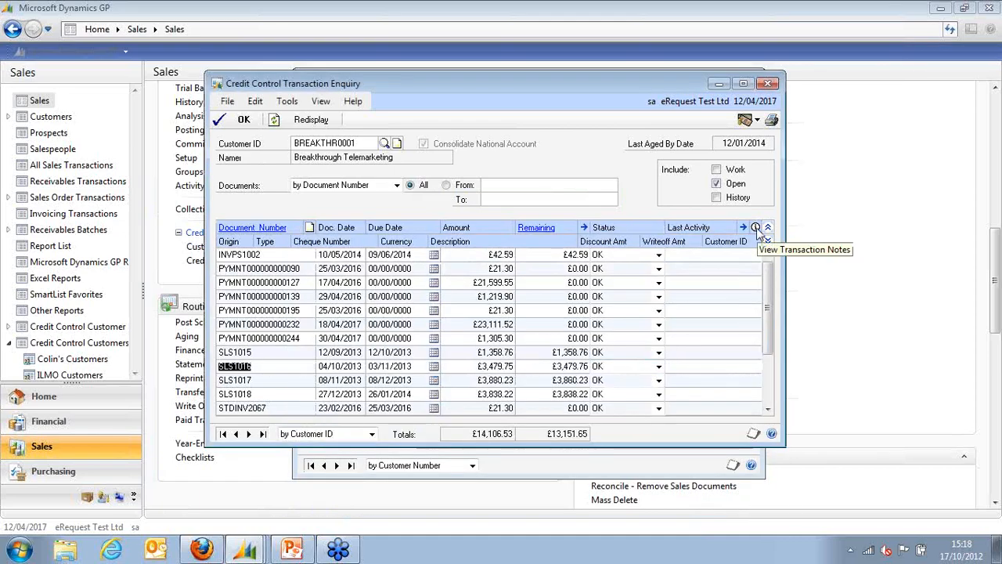
left_click(756, 228)
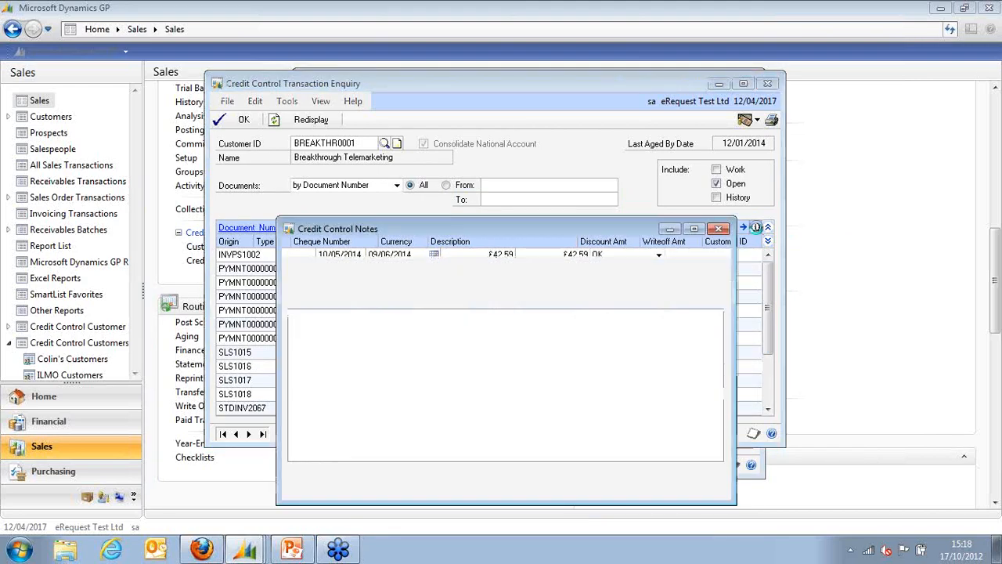
left_click(650, 275)
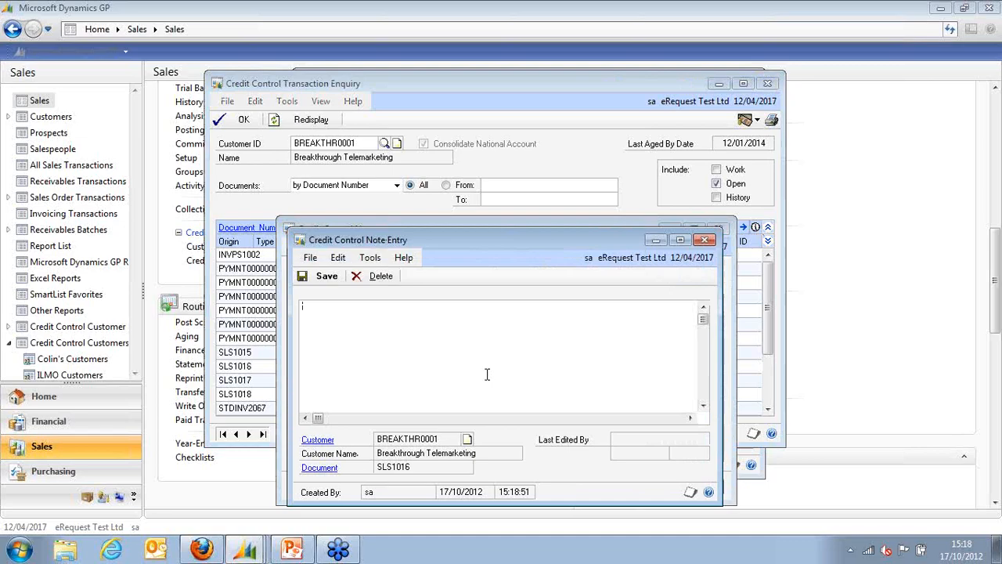
Step: Write in the note that the salesperson, given by first name, says that it should be paid; save it, refresh the notes list and close it
type("Talked to Francine who")
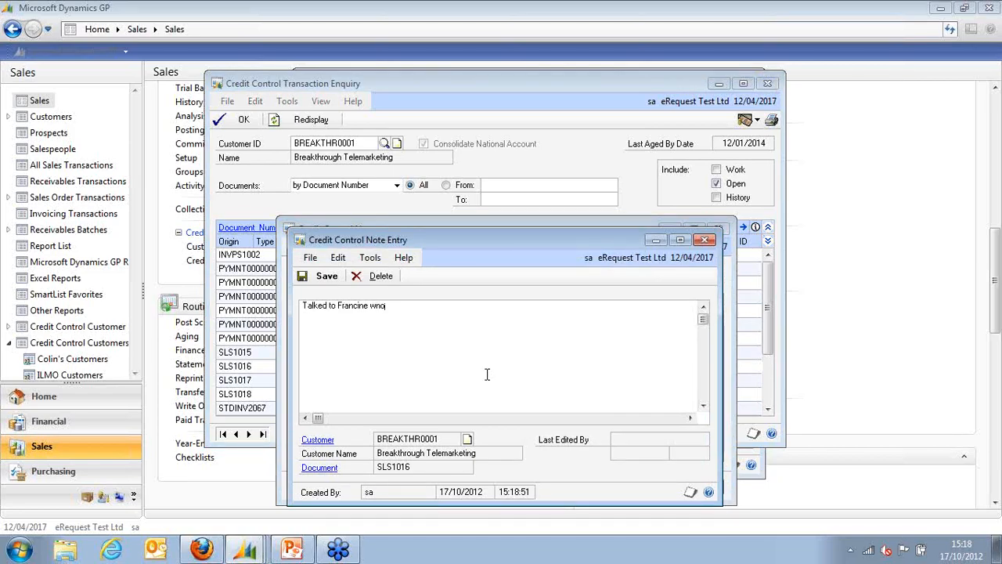
type(" says that it should be paid")
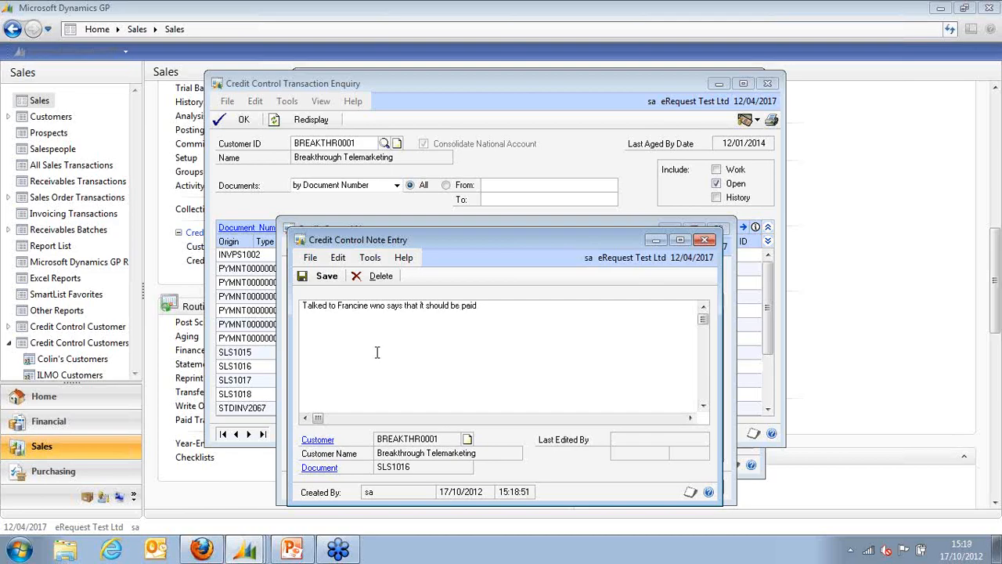
left_click(311, 281)
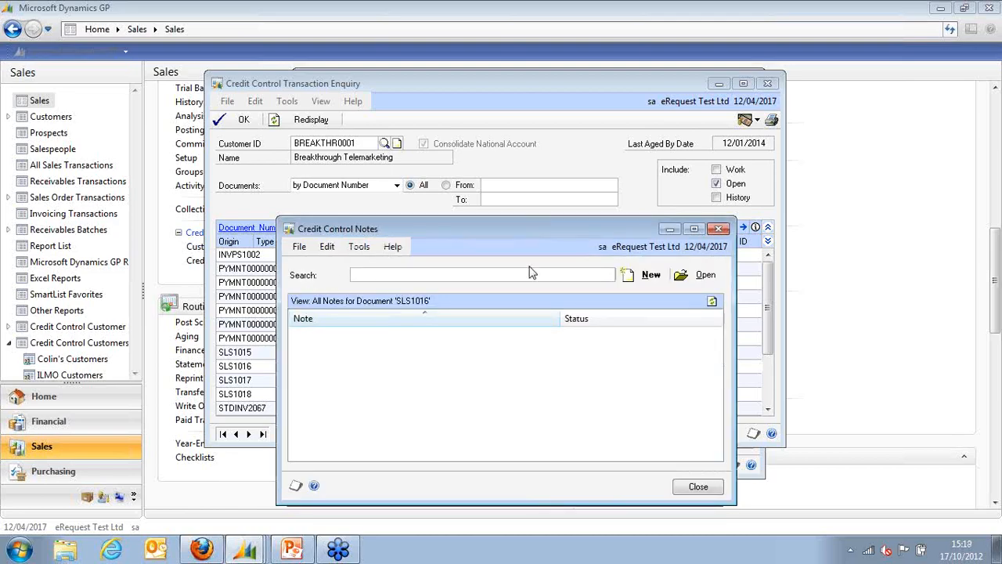
left_click(711, 302)
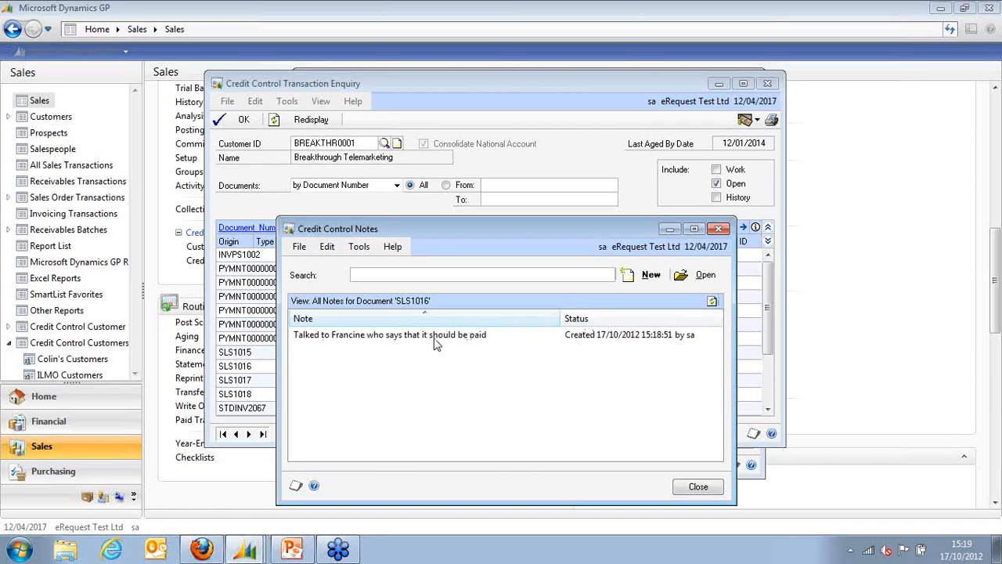
left_click(718, 229)
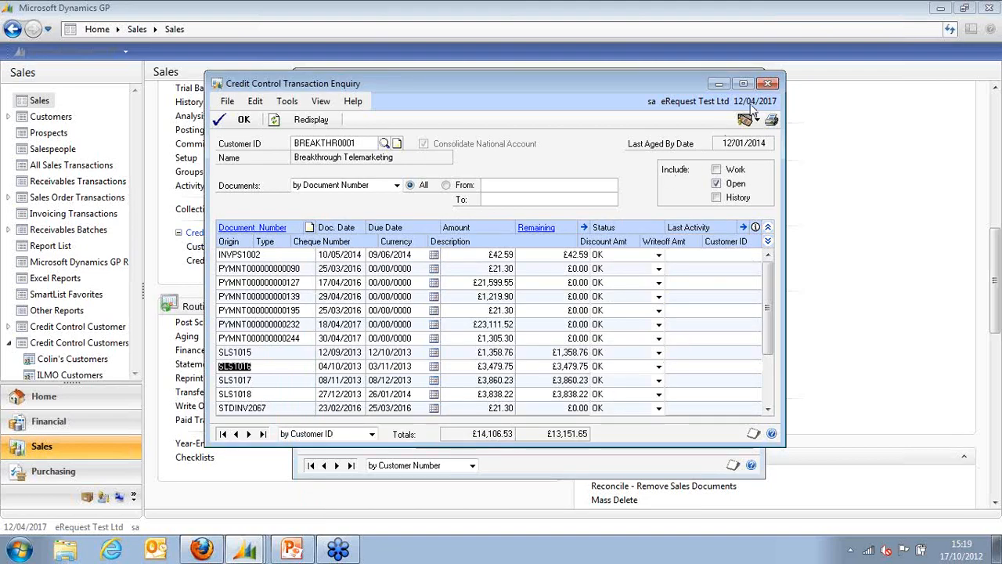
Step: Leave the transaction enquiry and print DebtorLetter01 to screen from the customer's letters
left_click(769, 84)
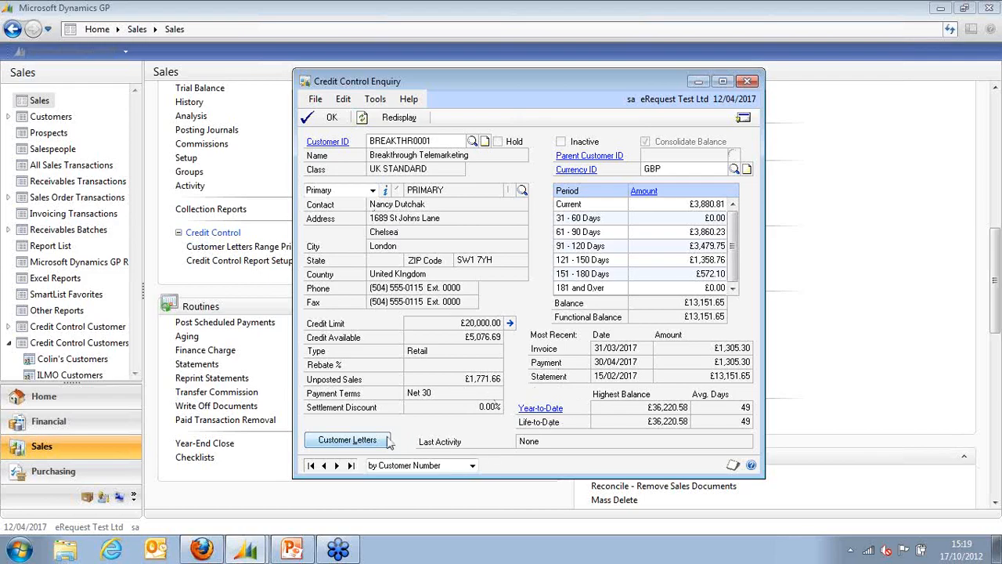
left_click(350, 441)
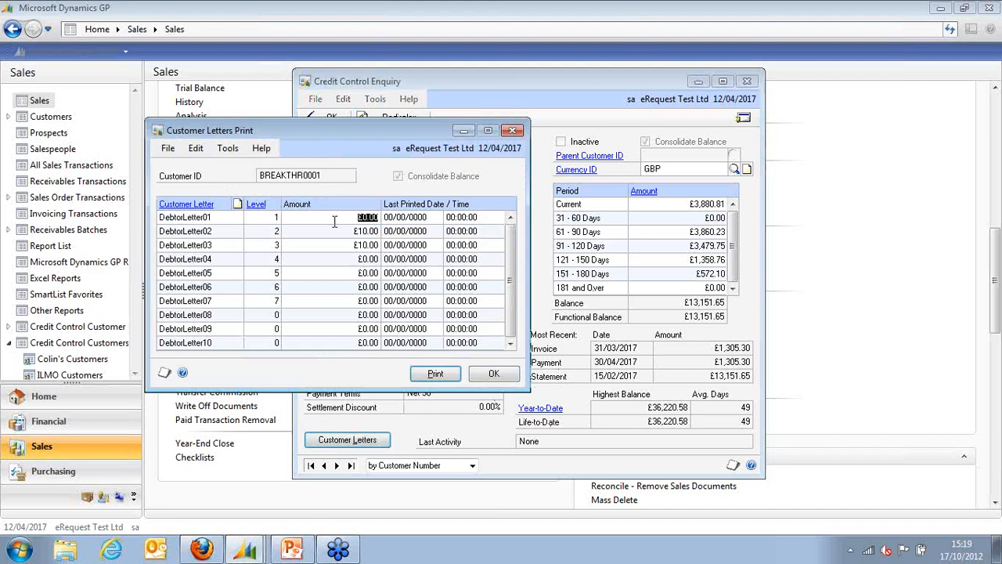
left_click(430, 374)
left_click(391, 283)
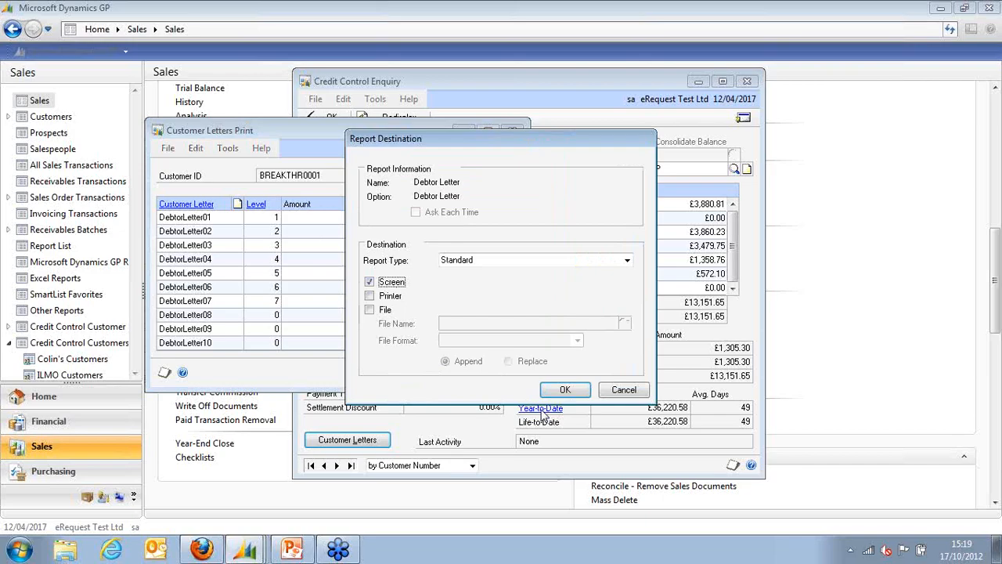
left_click(563, 389)
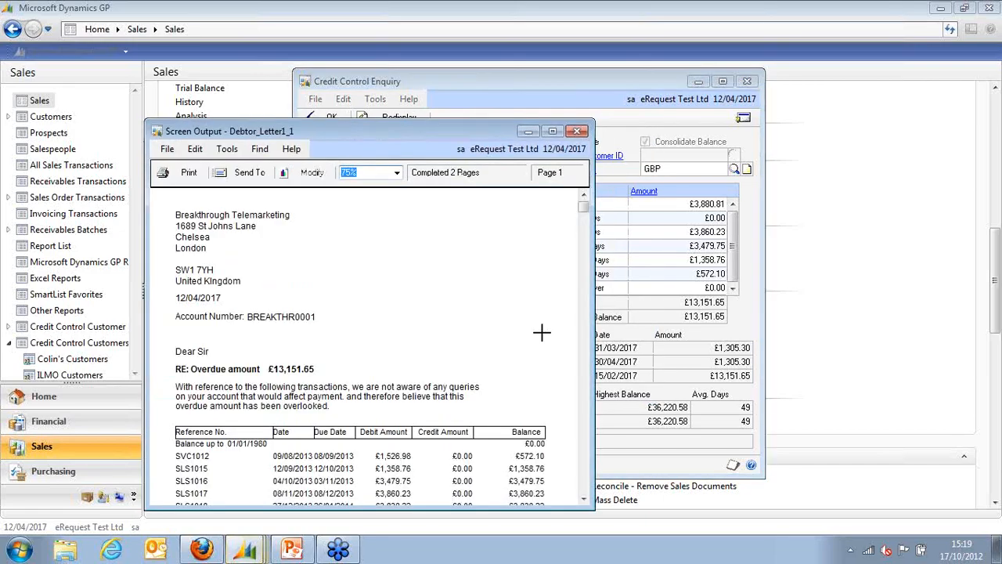
Step: Enlarge the first debtor letter's preview, review it through to the sign-off, and close it
left_click_drag(487, 126, 583, 47)
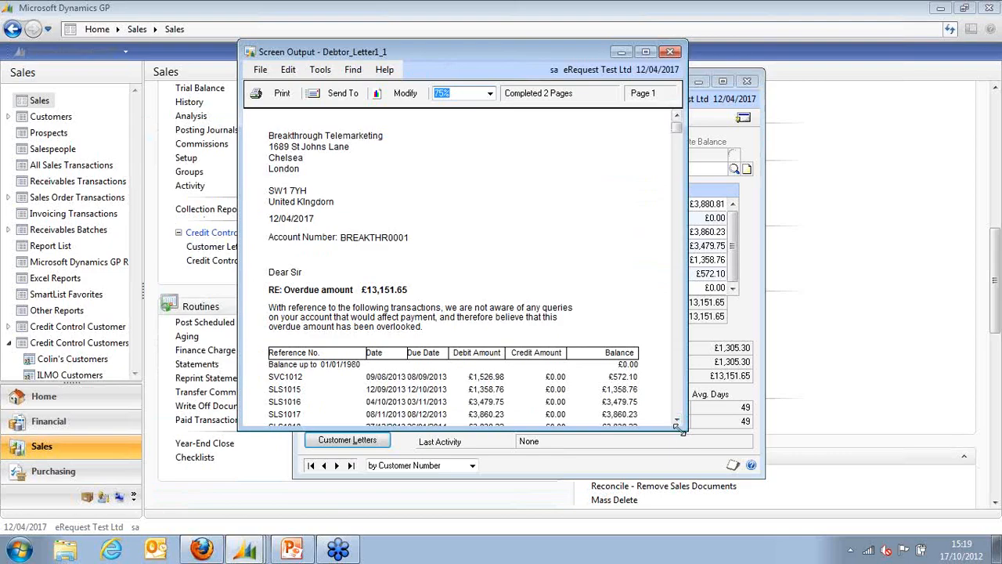
left_click_drag(679, 425, 914, 508)
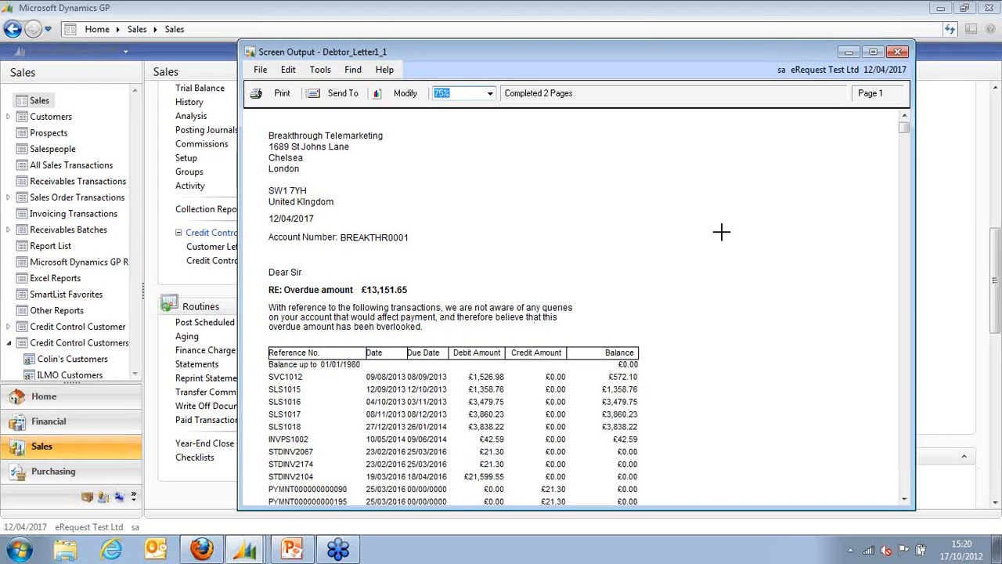
left_click(904, 499)
left_click(905, 499)
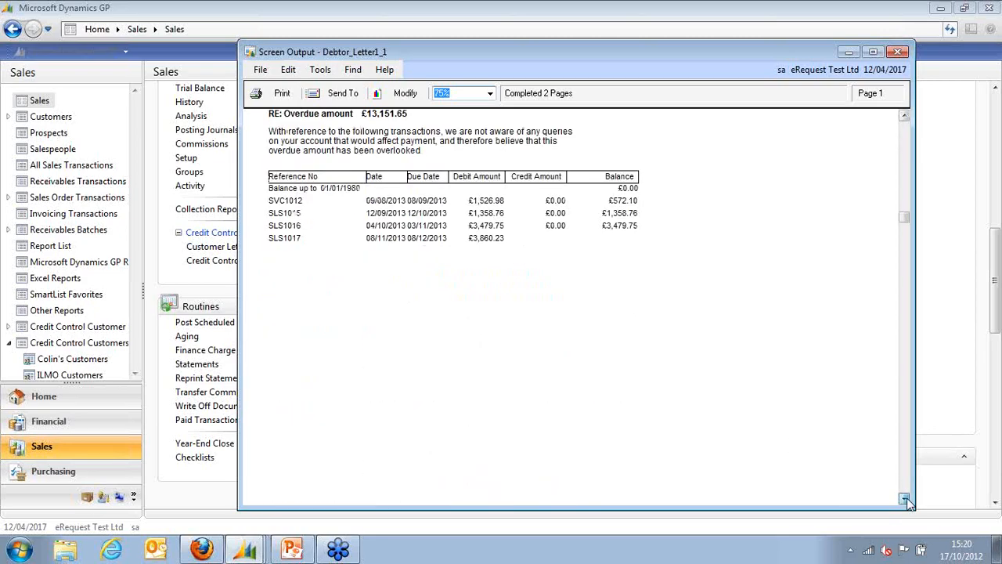
left_click(904, 499)
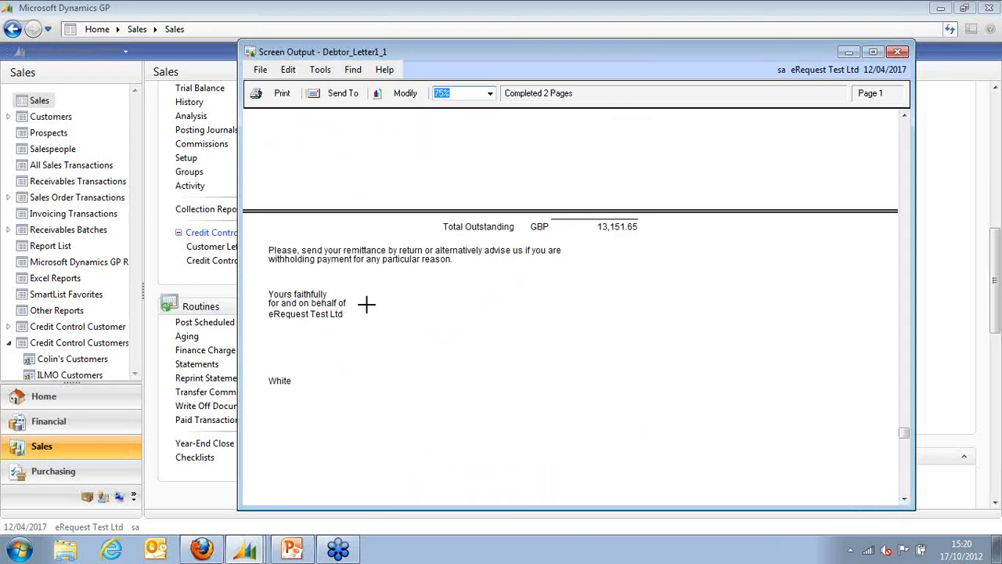
left_click(267, 383)
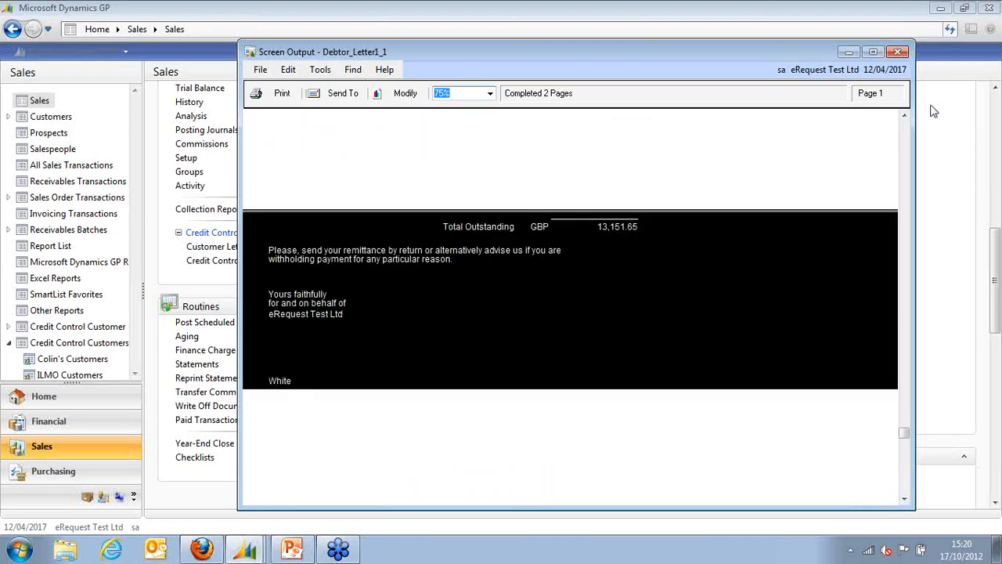
left_click(898, 53)
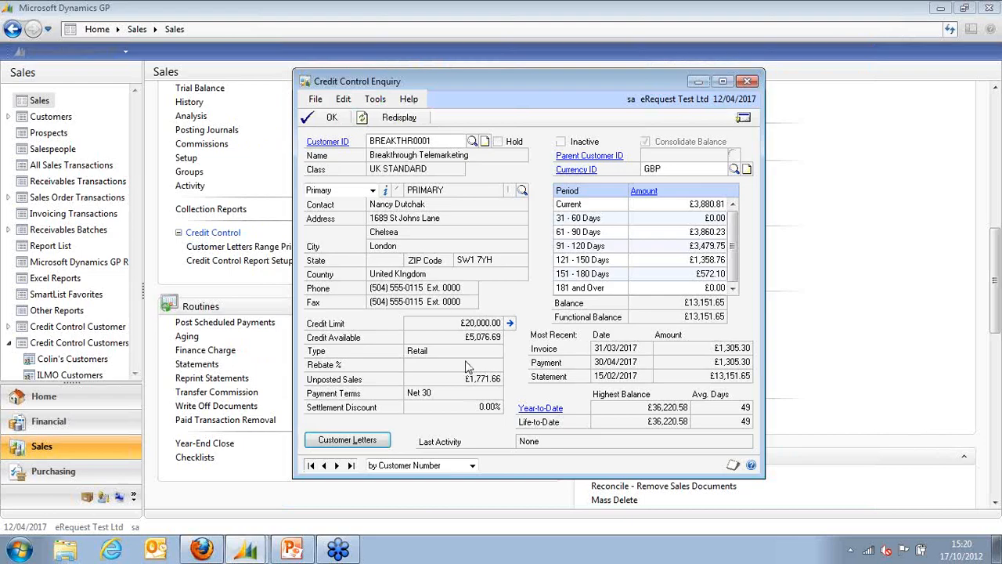
Step: Reopen the customer's letters to check the last printed dates and print DebtorLetter05 to screen
left_click(352, 440)
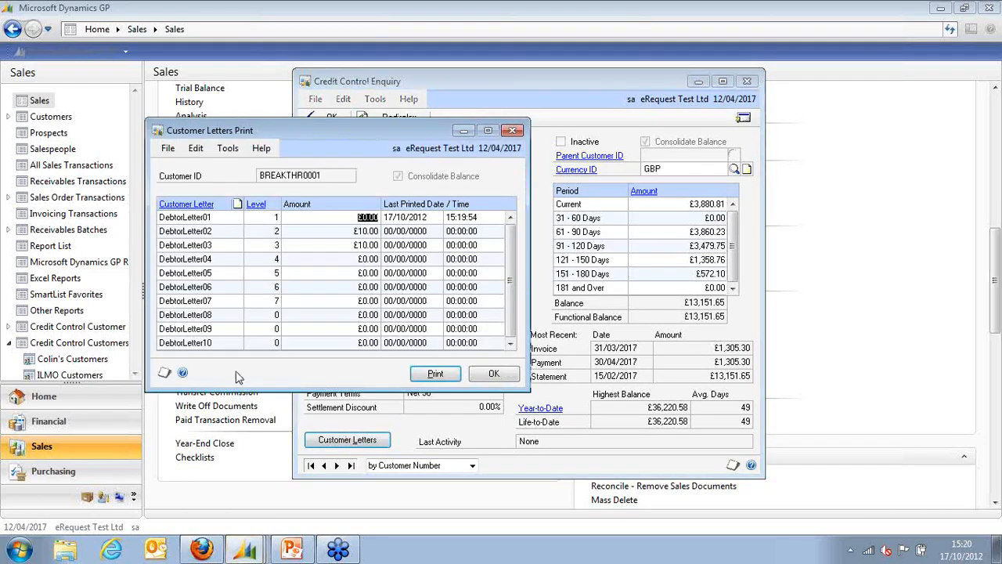
left_click_drag(274, 384, 272, 401)
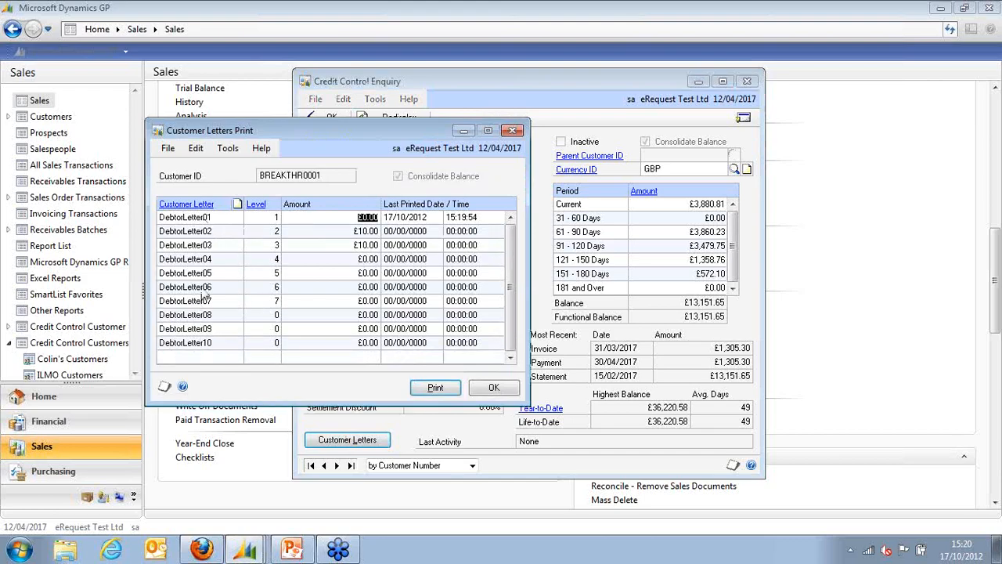
left_click(368, 273)
left_click(437, 388)
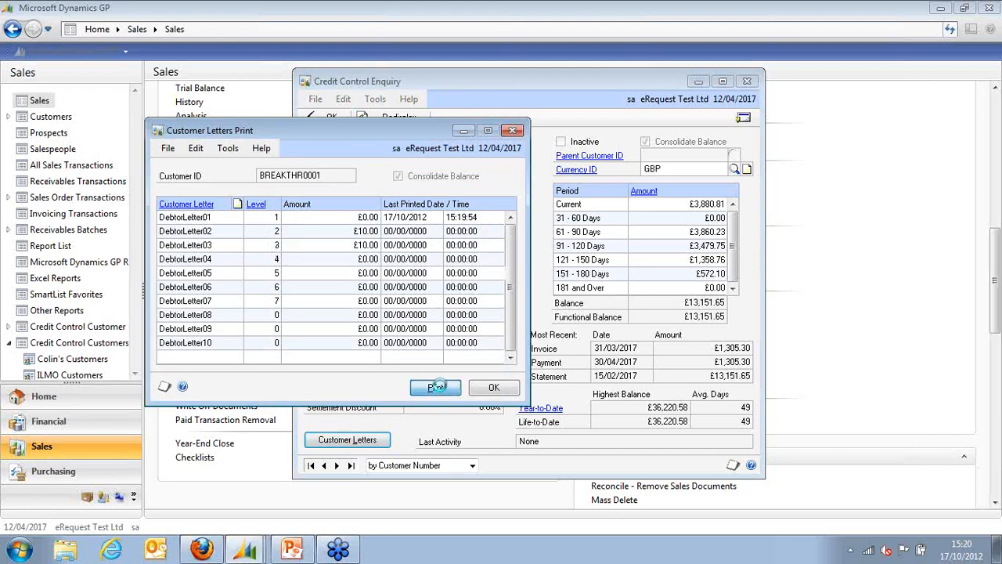
left_click(570, 388)
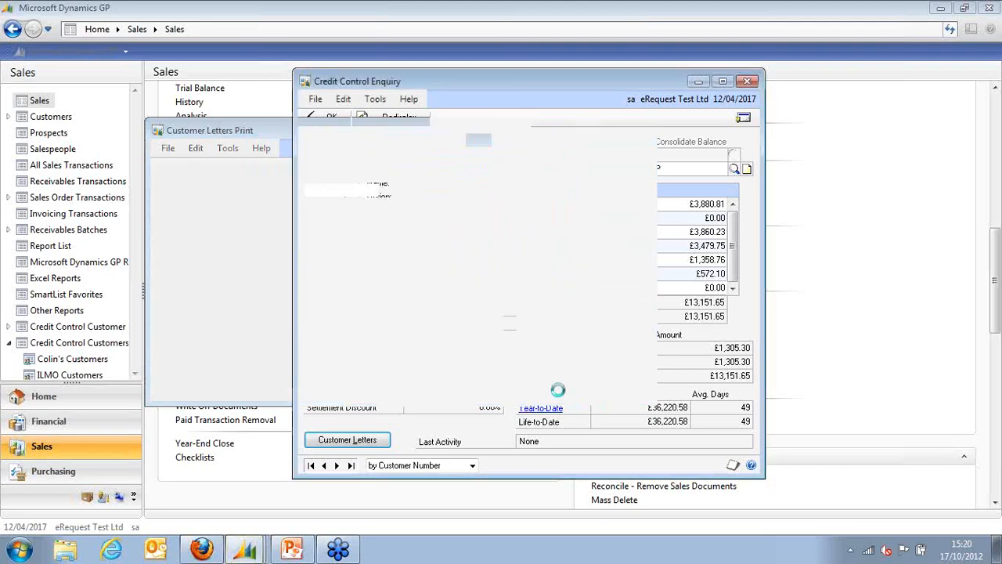
Step: Review the final notice wording and listed transactions in the DebtorLetter05 preview and close it
left_click_drag(420, 126, 462, 62)
left_click(624, 433)
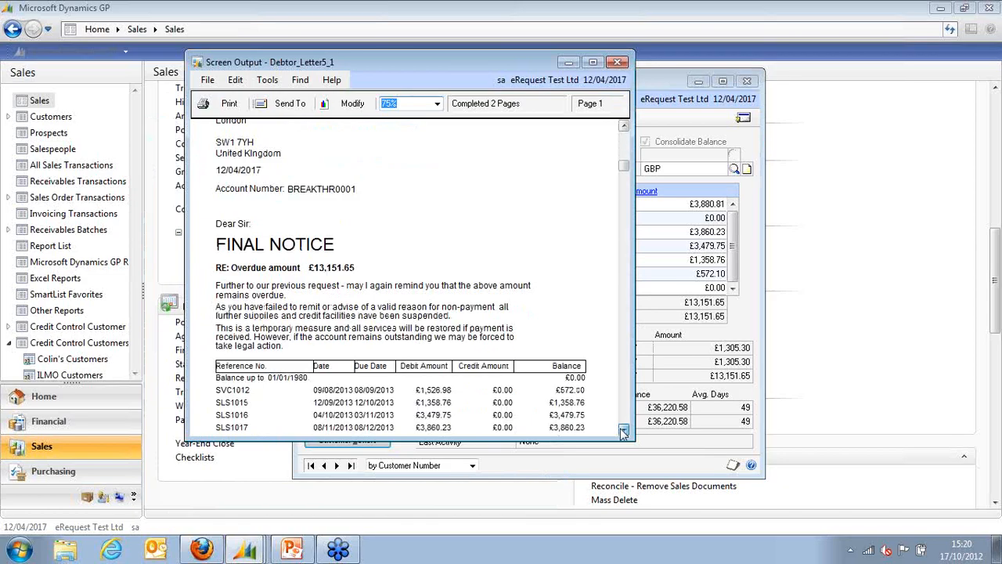
left_click(623, 431)
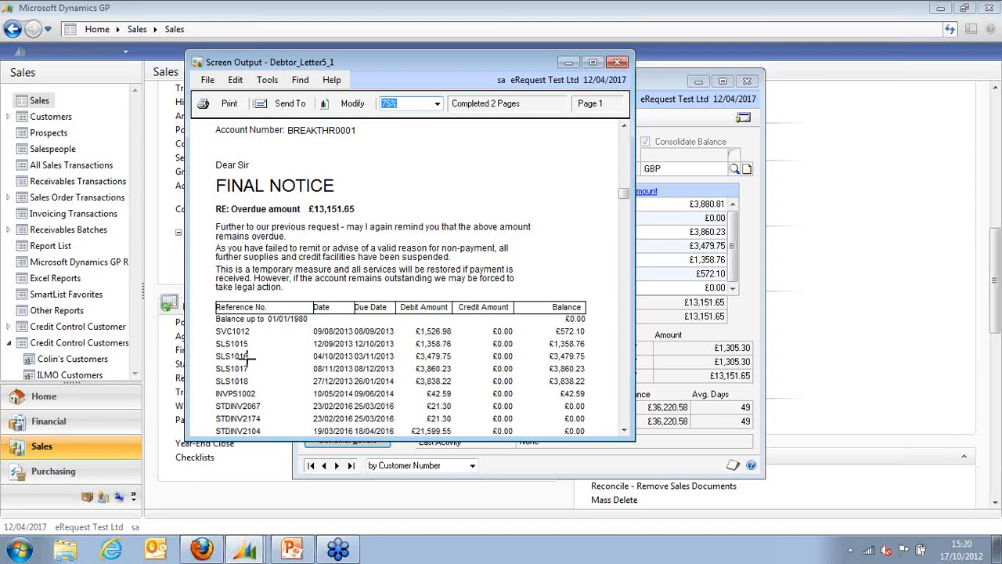
left_click(617, 62)
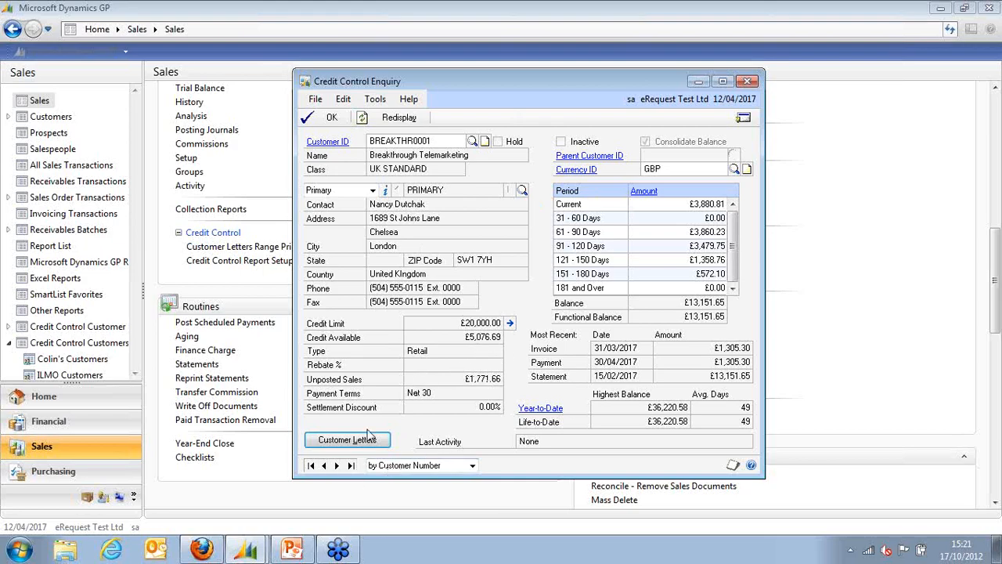
Step: Browse forward through three customers to Cellular Express and return to Breakthrough Telemarketing to refresh its last activity
left_click(337, 466)
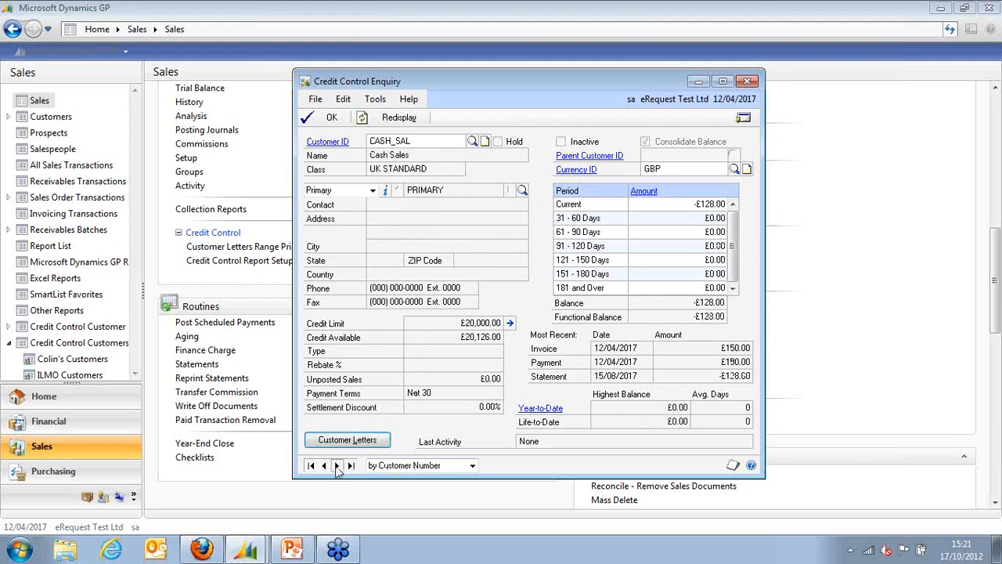
left_click(336, 465)
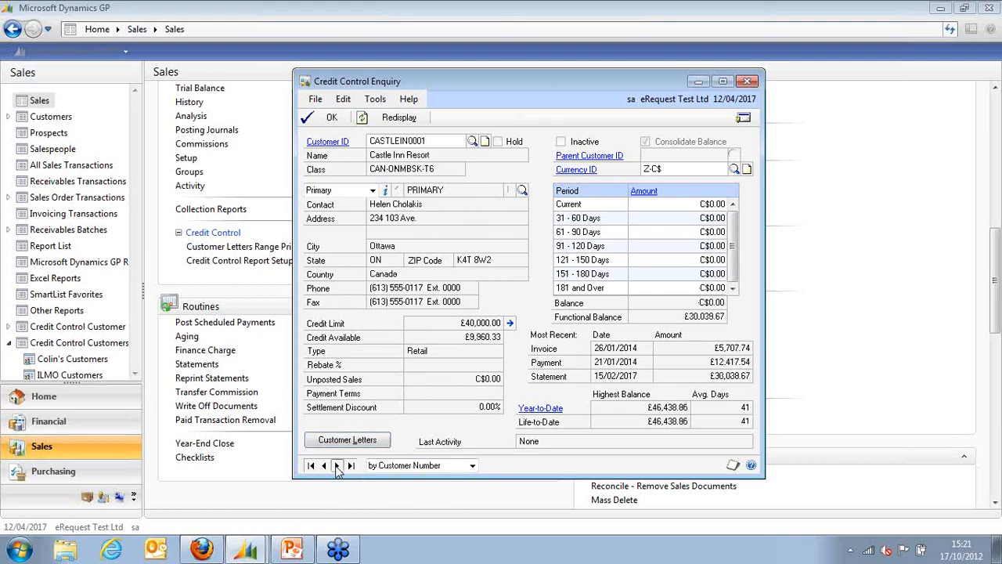
left_click(337, 466)
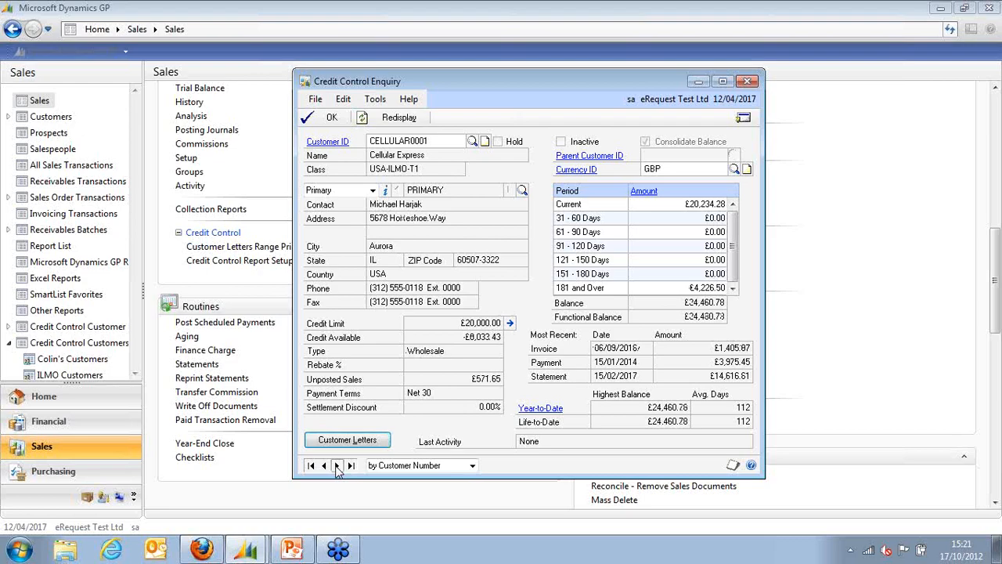
left_click(324, 466)
left_click(323, 466)
left_click(323, 466)
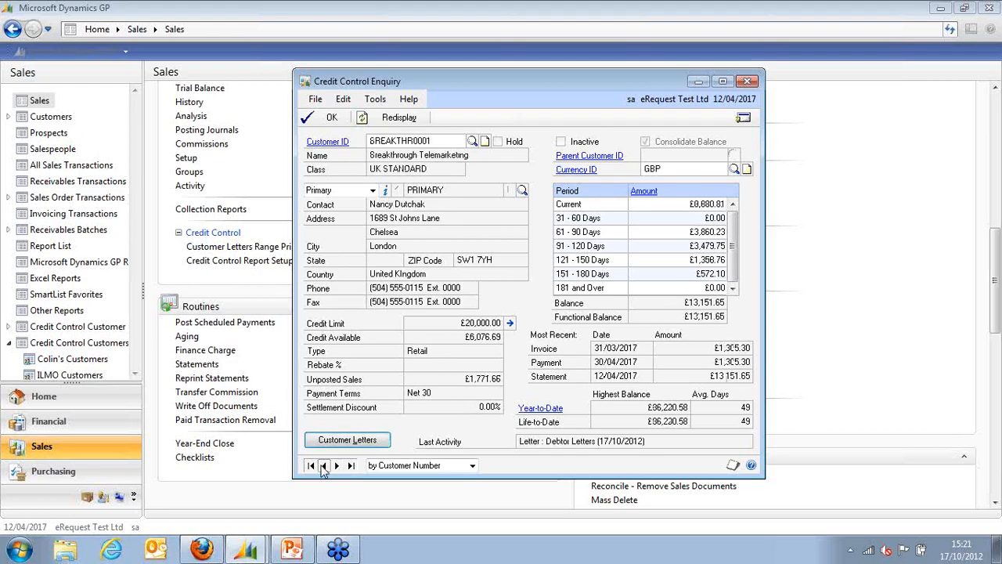
Step: Open the Debtor Profile for Breakthrough Telemarketing full screen and review its balances, notes, open activities and sales and payments charts
left_click(758, 118)
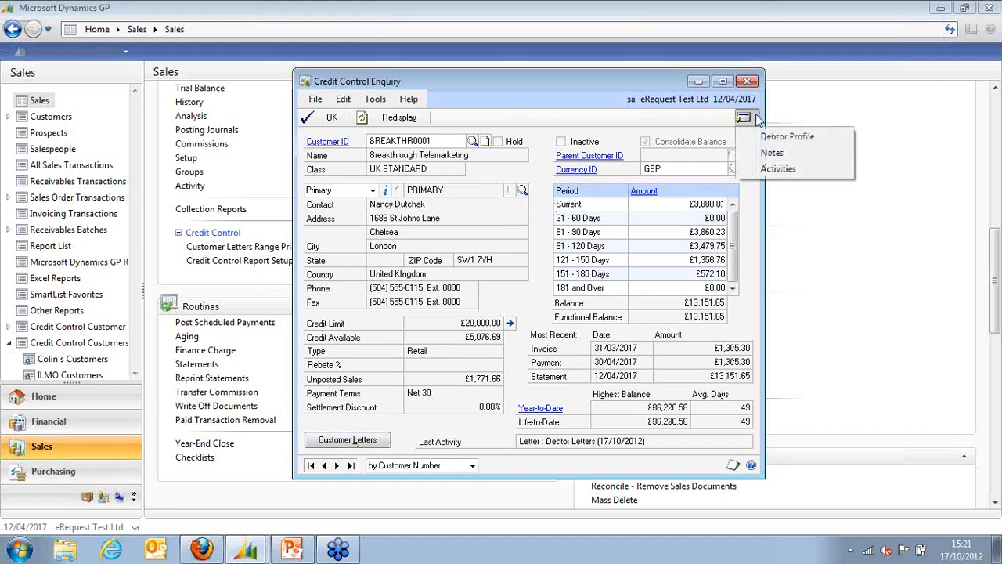
left_click(789, 137)
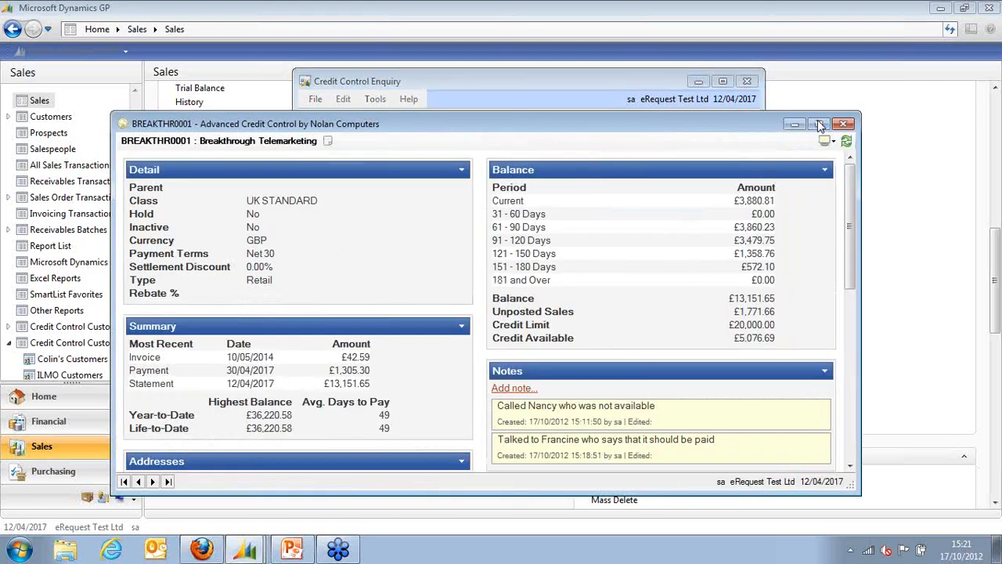
left_click(819, 125)
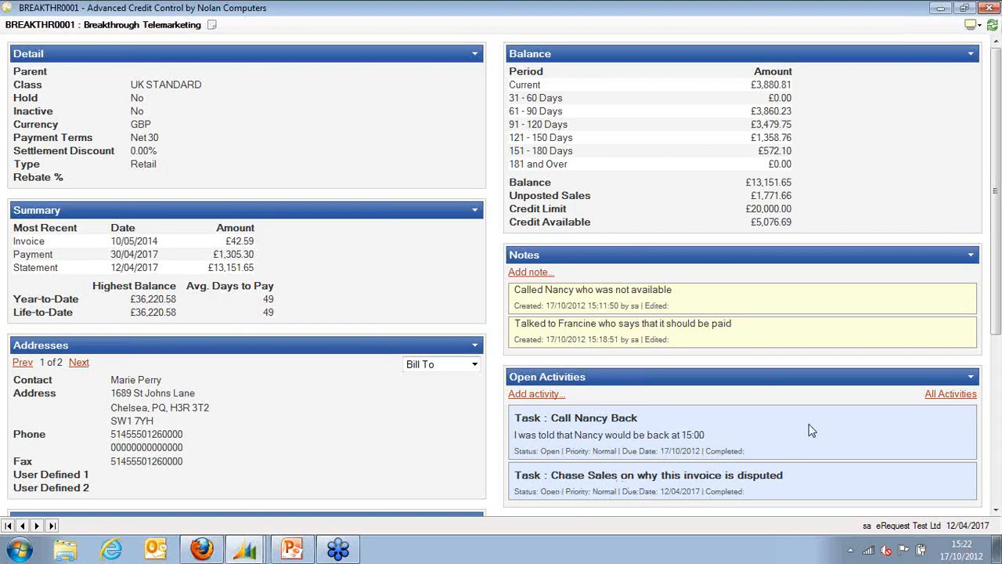
left_click(996, 510)
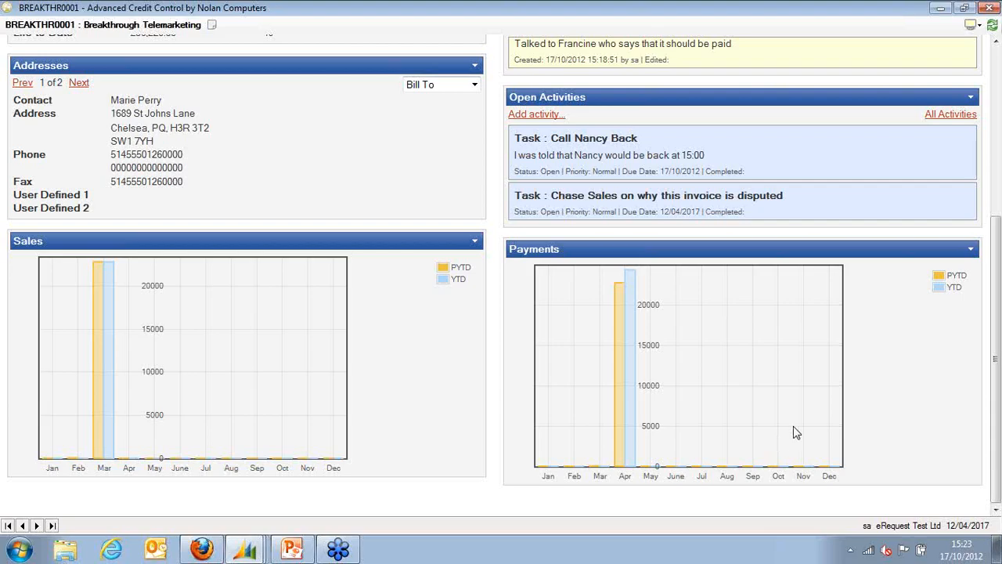
scroll(794, 432, "up", 1)
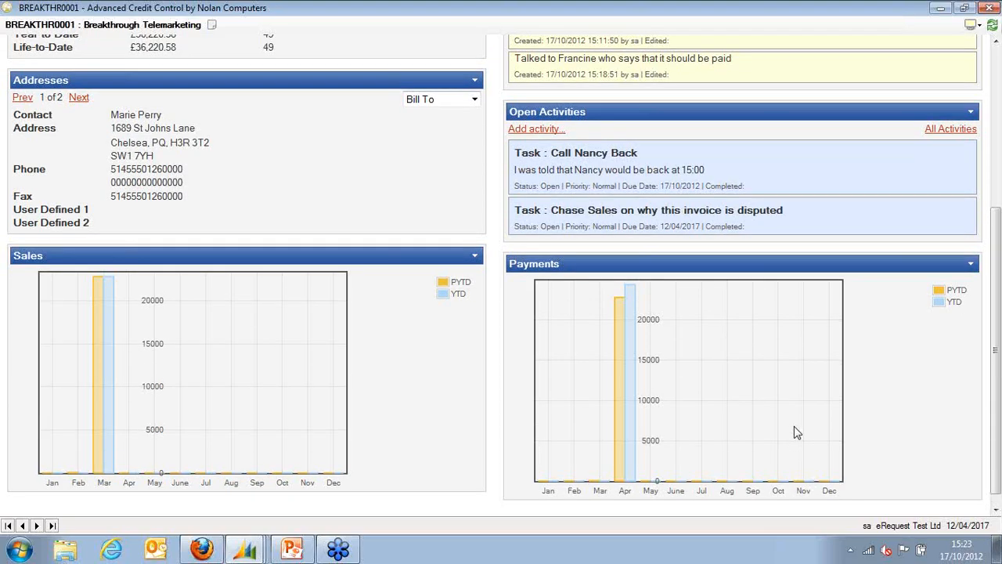
scroll(794, 432, "up", 4)
scroll(515, 424, "up", 4)
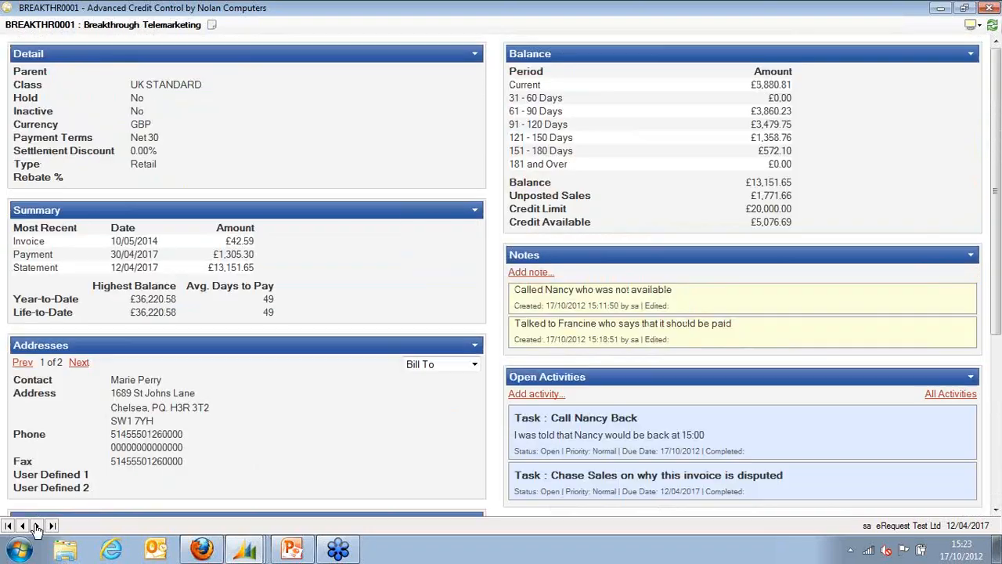
Step: Browse the debtor profiles forward to Central Distributing, and close both the profile and the Credit Control Enquiry
left_click(36, 526)
left_click(37, 526)
left_click(37, 525)
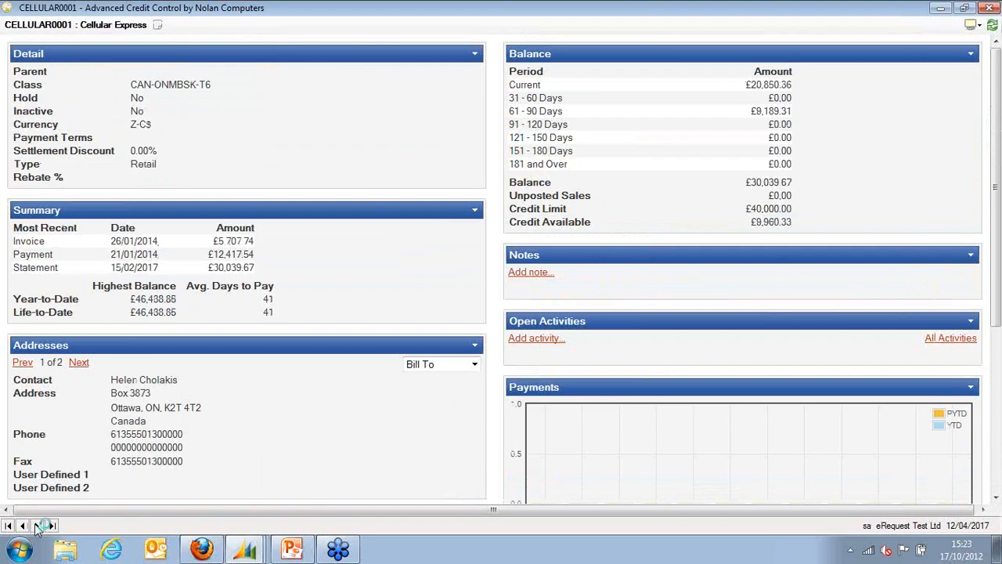
left_click(37, 525)
left_click(37, 525)
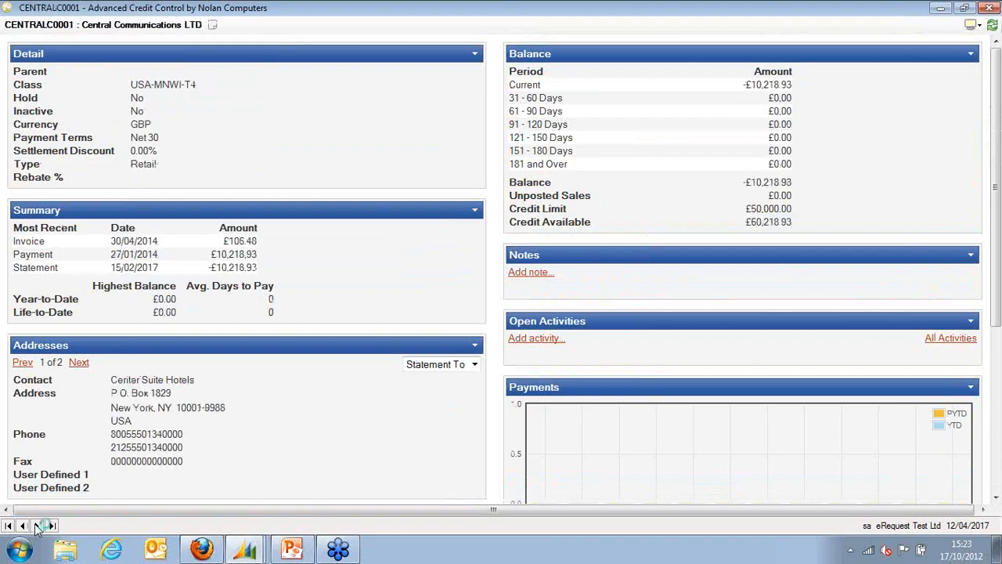
left_click(37, 525)
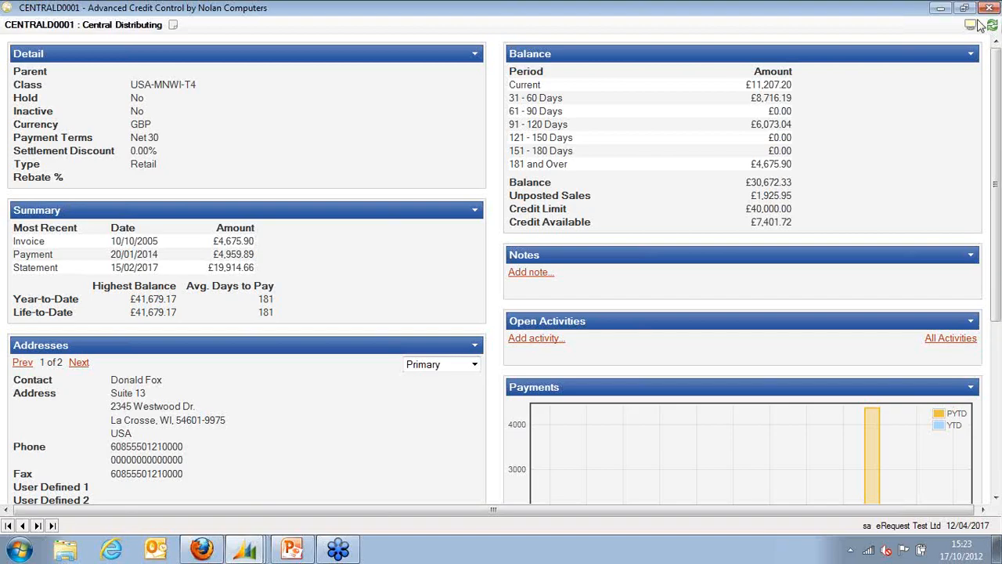
left_click(988, 8)
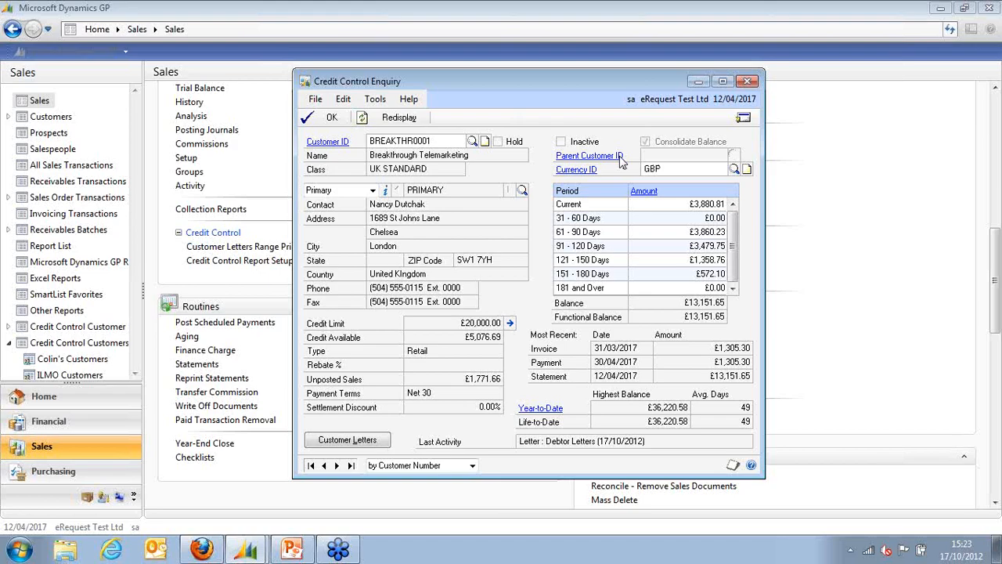
left_click(747, 82)
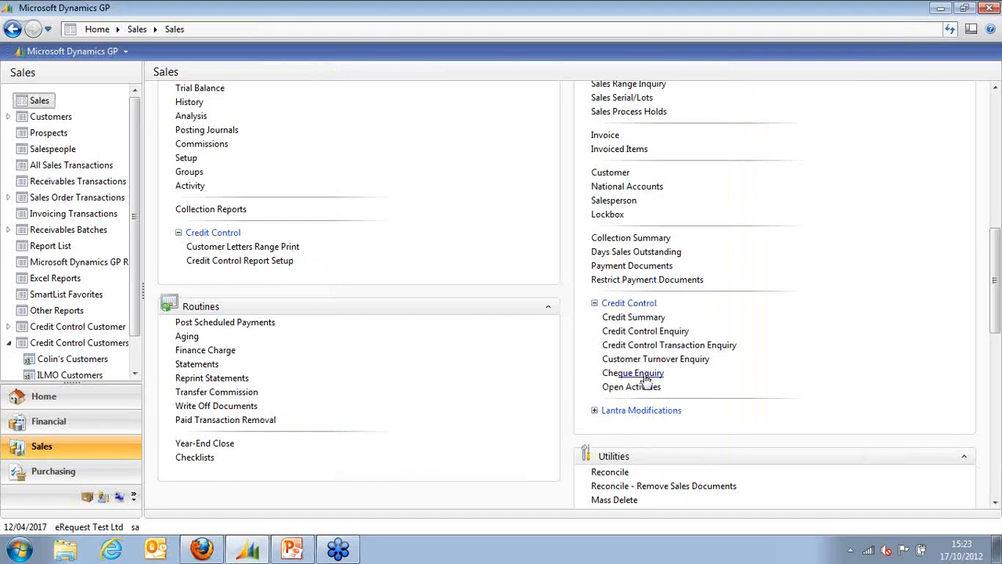
Step: Open Credit Control Transaction Enquiry and look up the customer Breakthrough Telemarketing to list its transactions
left_click(677, 347)
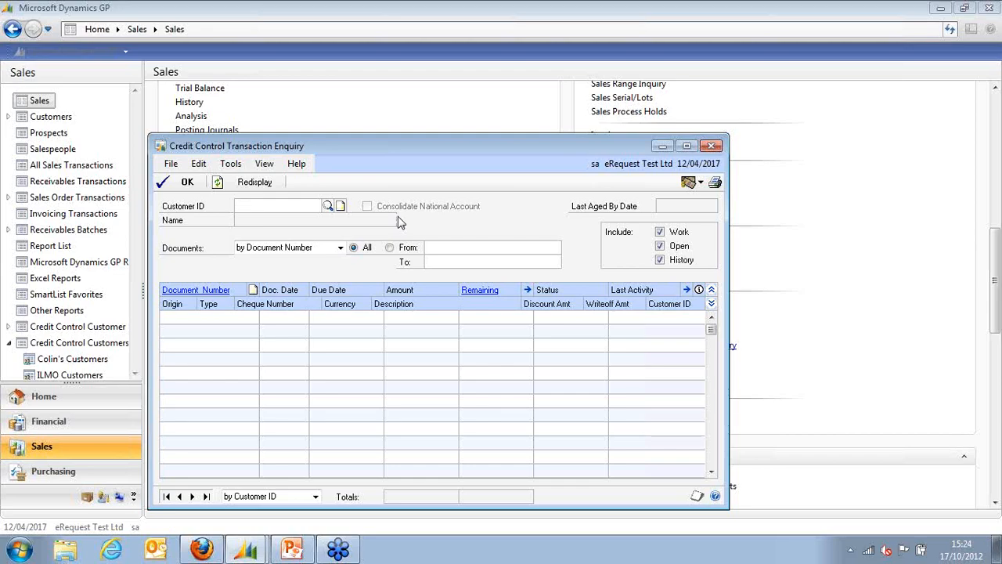
type("P")
left_click(327, 205)
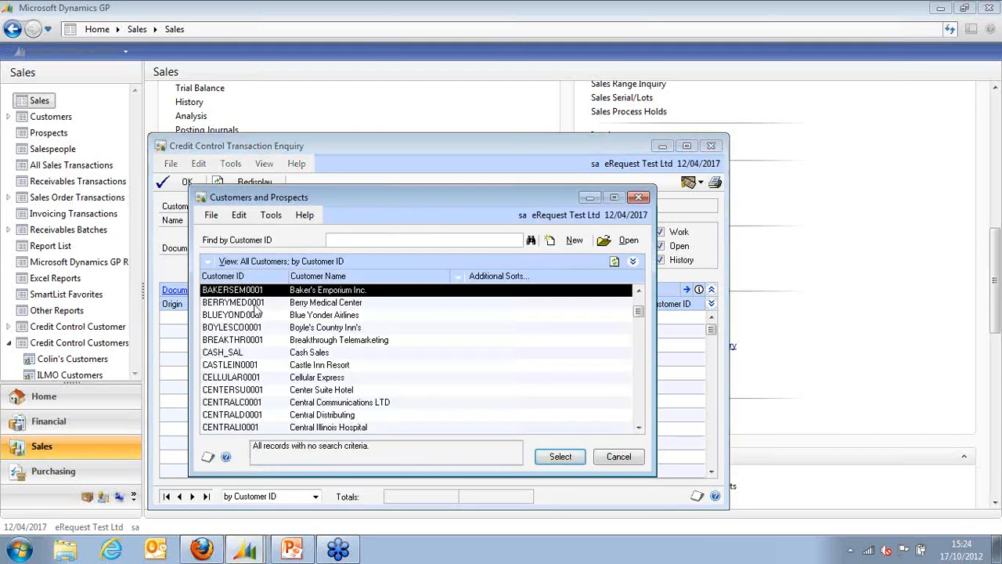
double_click(228, 340)
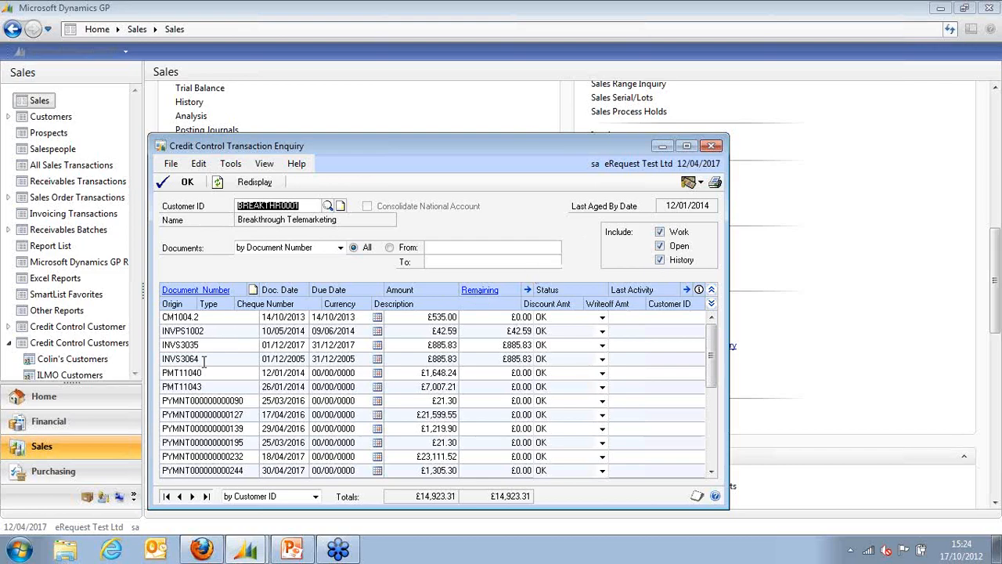
Step: Expand the transaction lines to show their details, review them to the last document, collapse them and close the enquiry
left_click(711, 305)
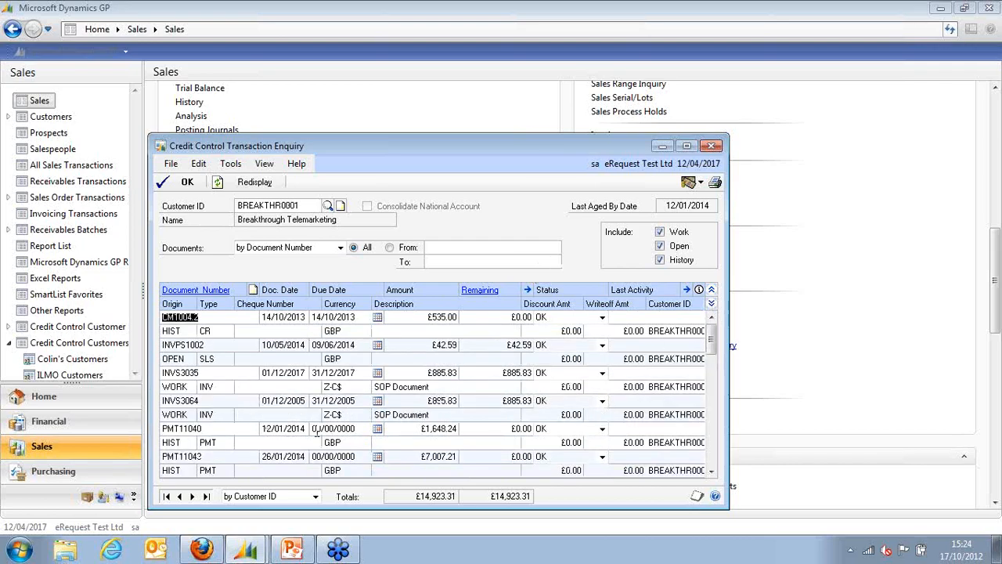
left_click(710, 468)
left_click(711, 466)
left_click(711, 466)
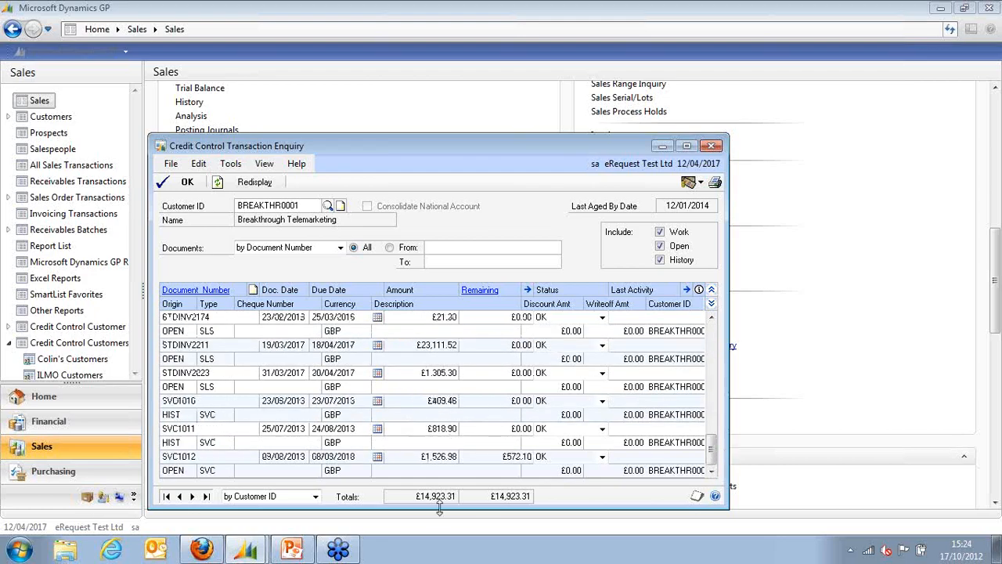
left_click(711, 289)
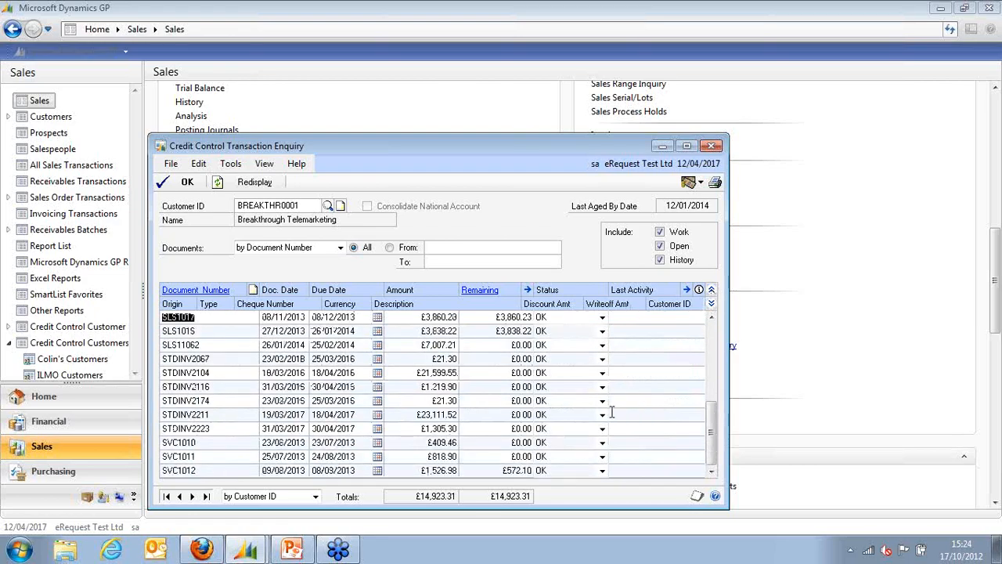
left_click(711, 146)
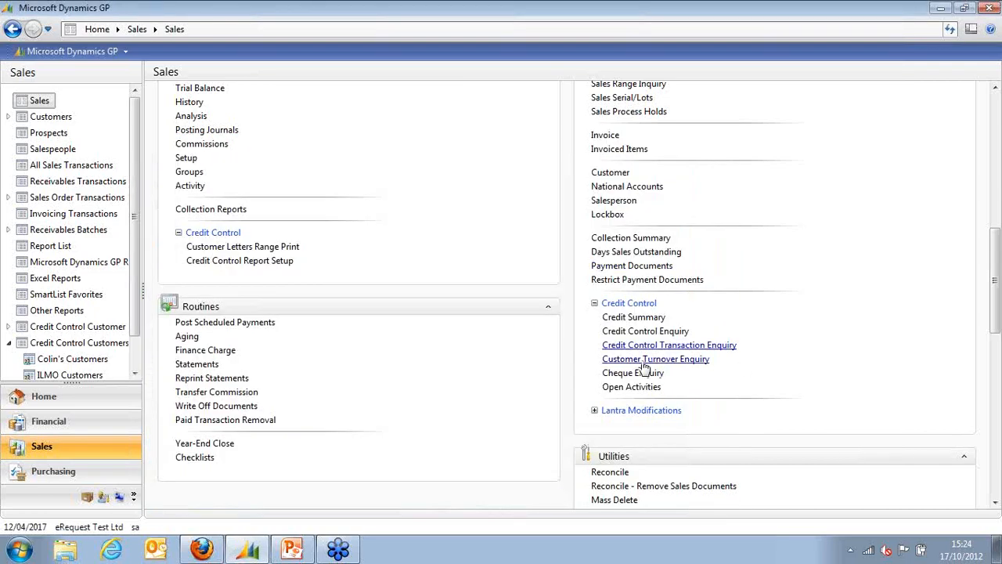
Step: Open Customer Turnover Enquiry and look up Breakthrough Telemarketing to show its monthly turnover
left_click(642, 361)
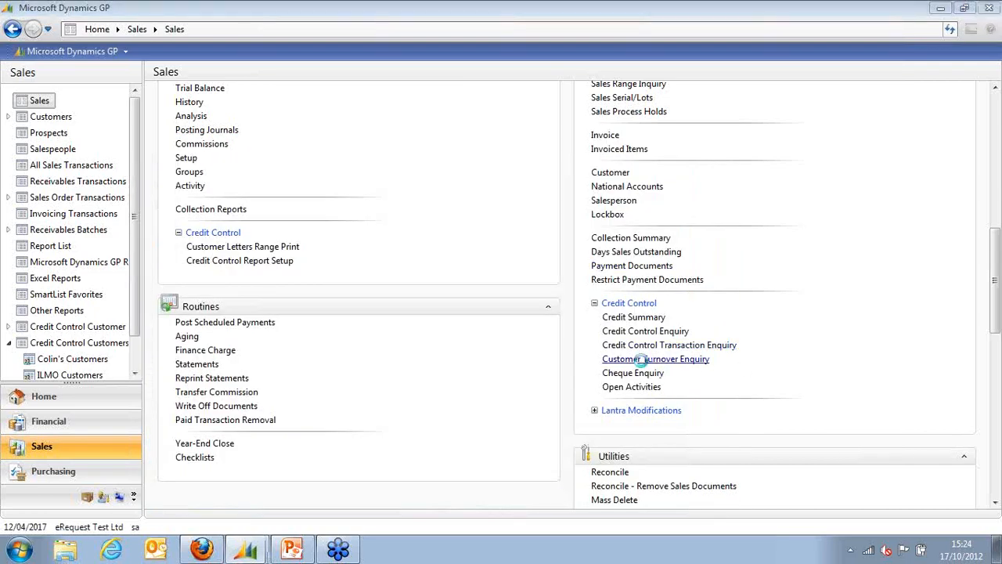
type("B")
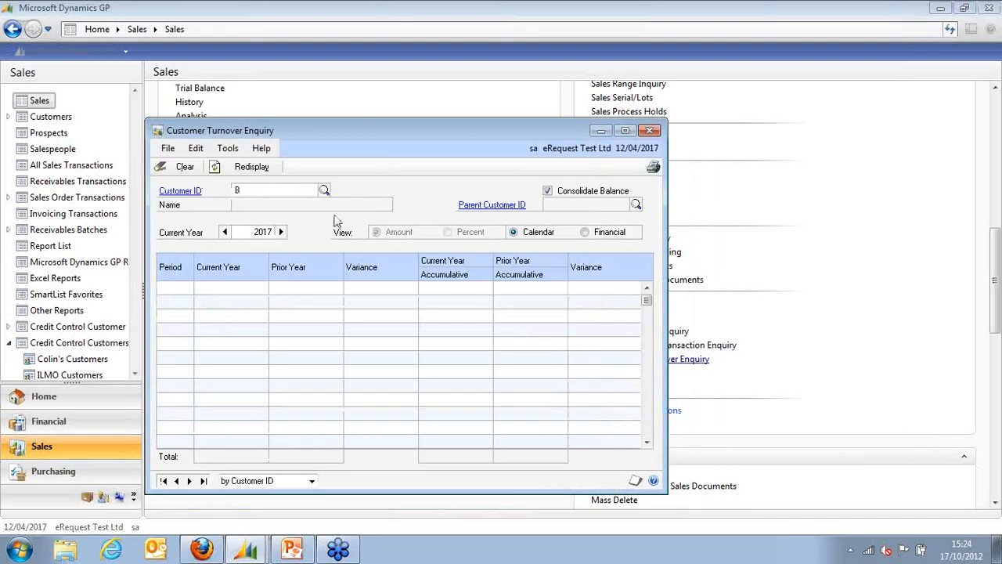
left_click(324, 191)
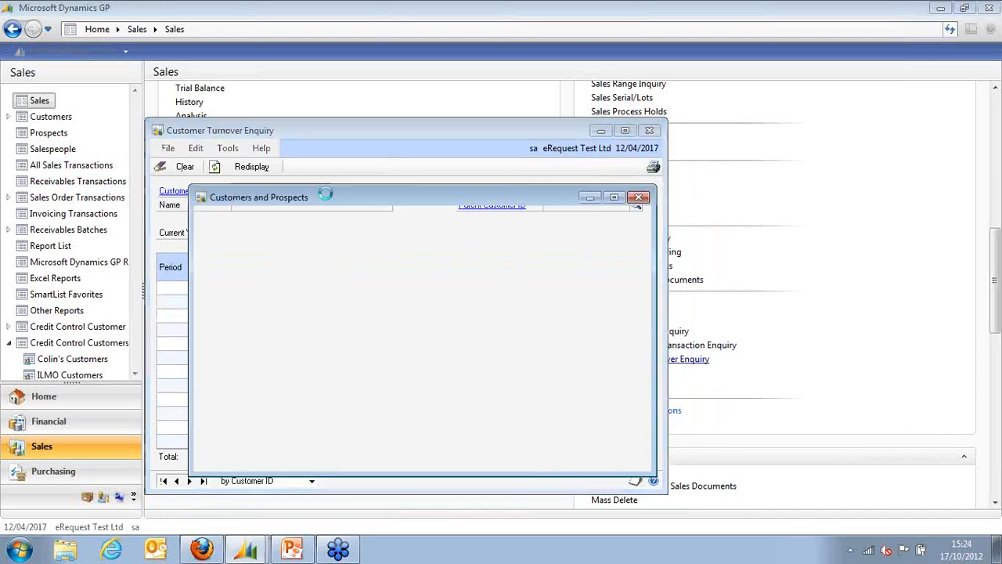
double_click(241, 342)
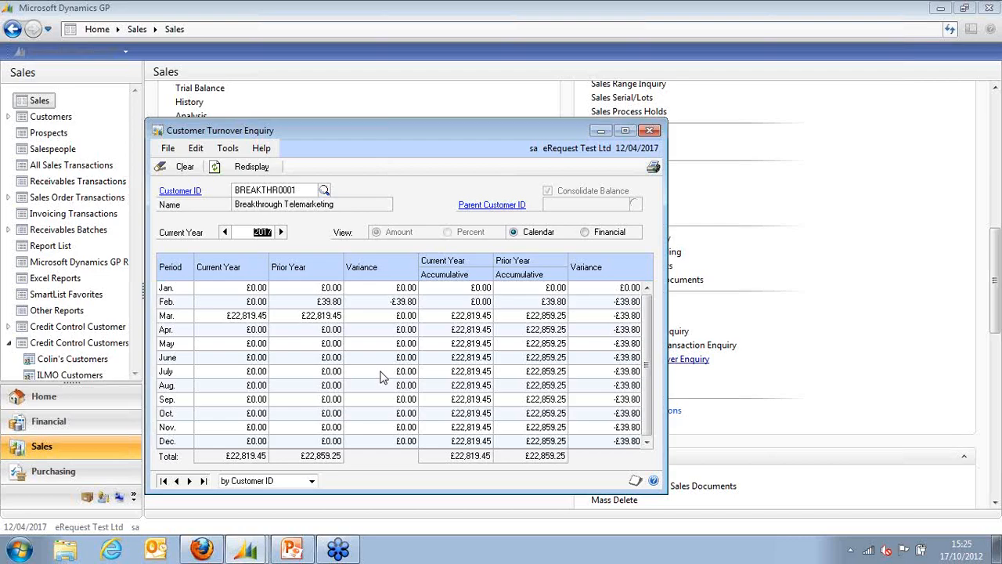
Step: Set the turnover enquiry's current year to 2012 and redisplay the figures
left_click(282, 233)
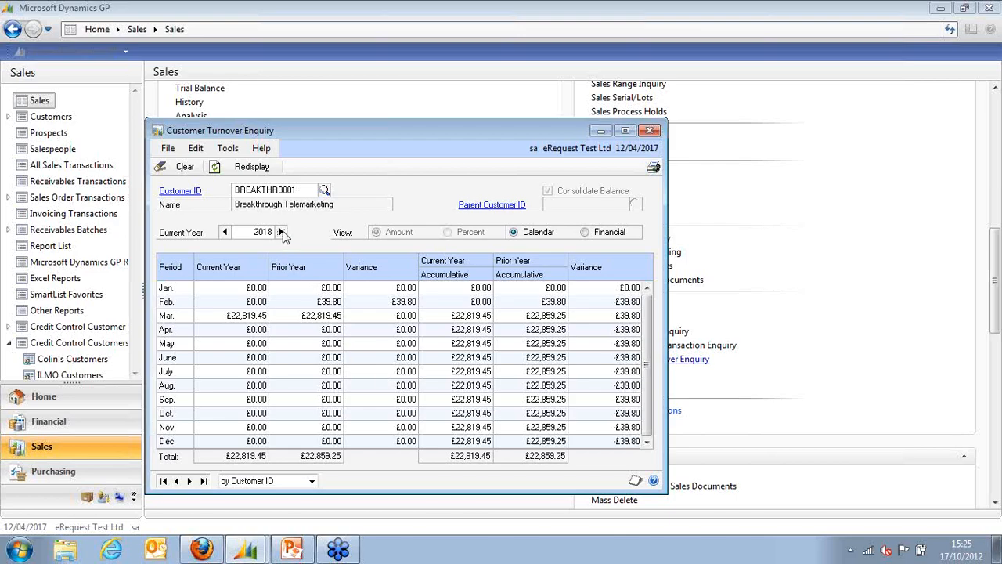
left_click(225, 233)
left_click(225, 233)
left_click(224, 233)
left_click(225, 232)
left_click(225, 233)
left_click(227, 233)
left_click(251, 166)
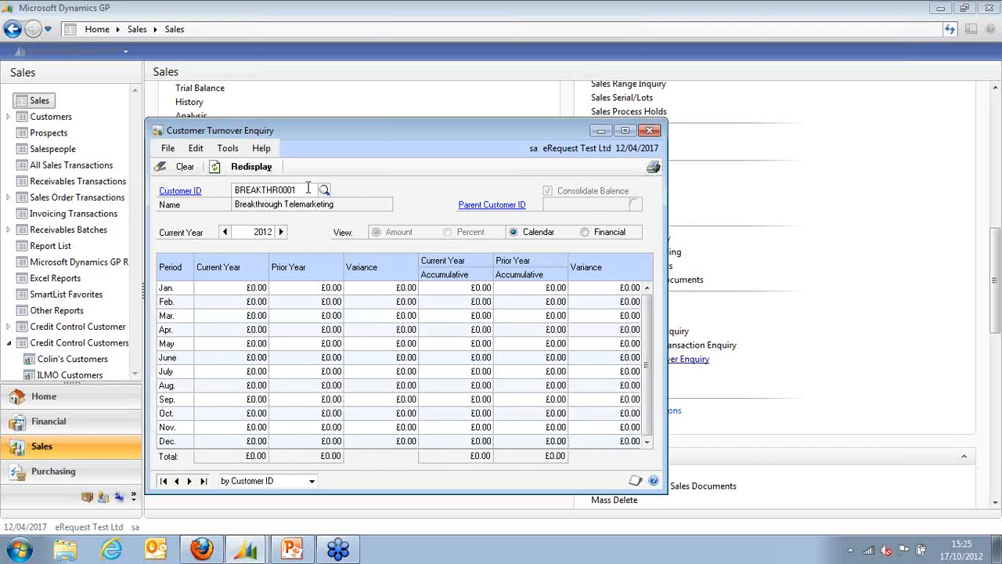
Step: Redisplay the customer's turnover with the current year set to 2013 and again for 2014
left_click(281, 232)
left_click(251, 166)
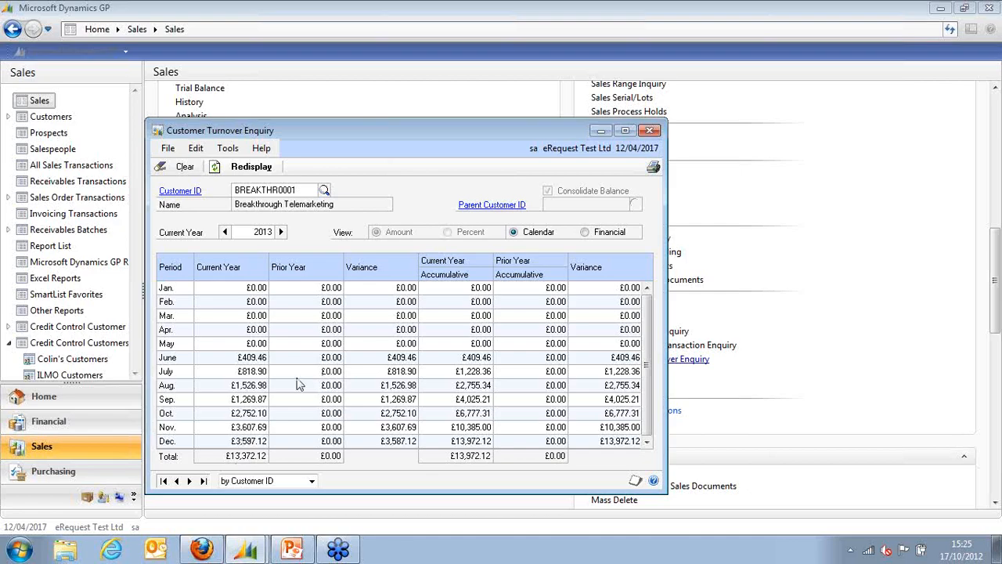
left_click(281, 232)
left_click(243, 169)
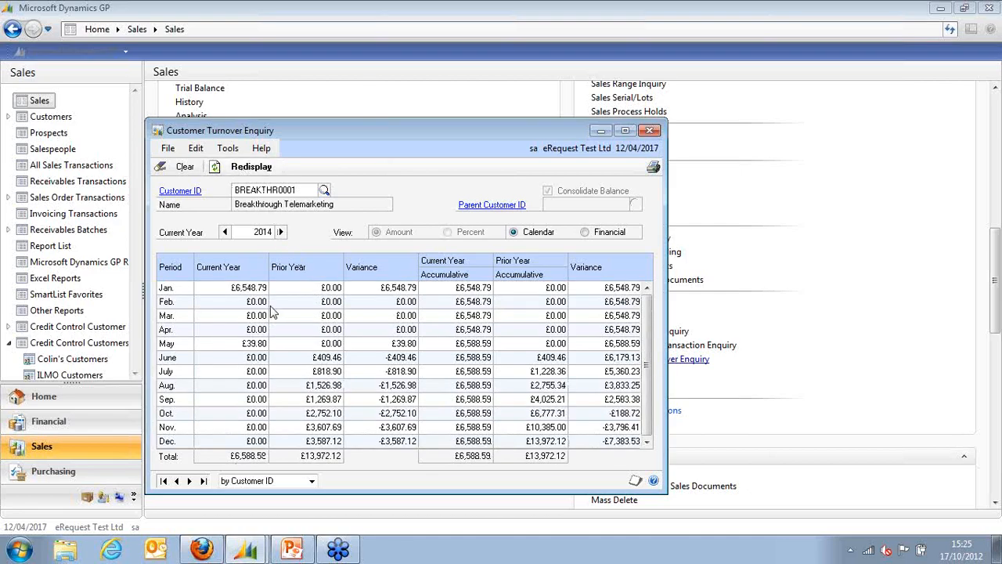
Step: Examine the January and May current-year turnover against the June prior-year figure in the 2014 view
left_click(259, 290)
left_click(256, 343)
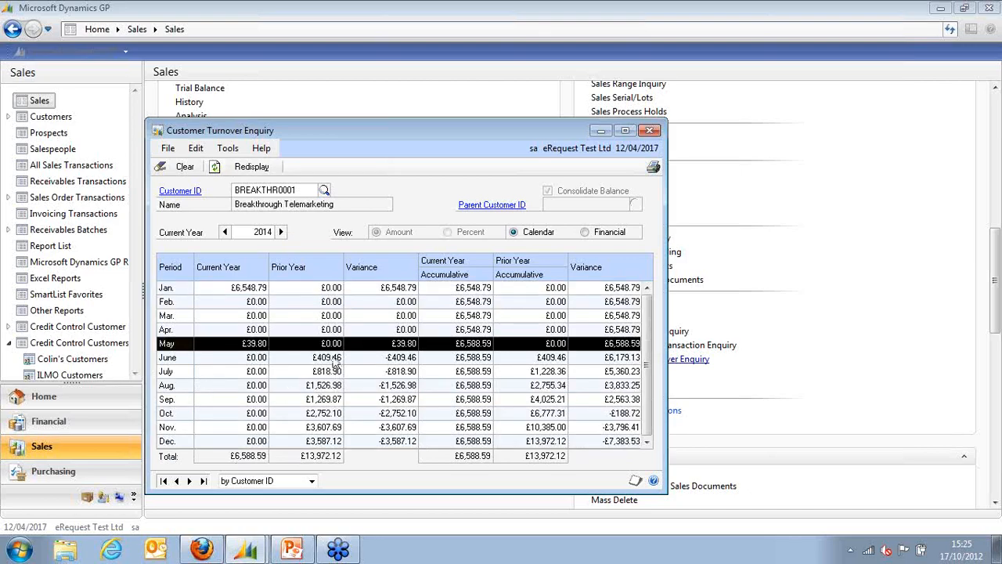
left_click(335, 361)
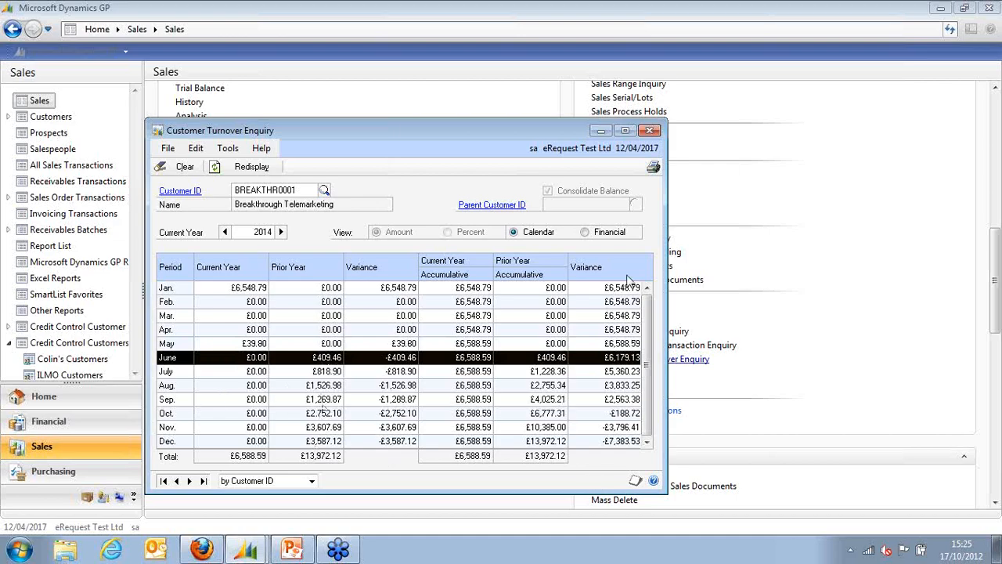
Step: Leave the turnover enquiry, open Cheque Enquiry to view its check number search, and close it
left_click(651, 131)
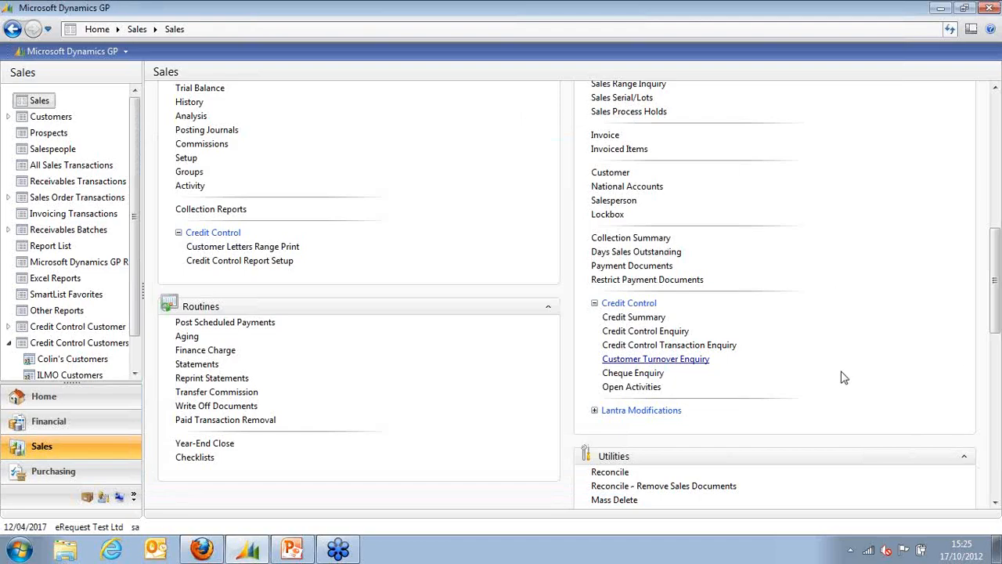
left_click(619, 375)
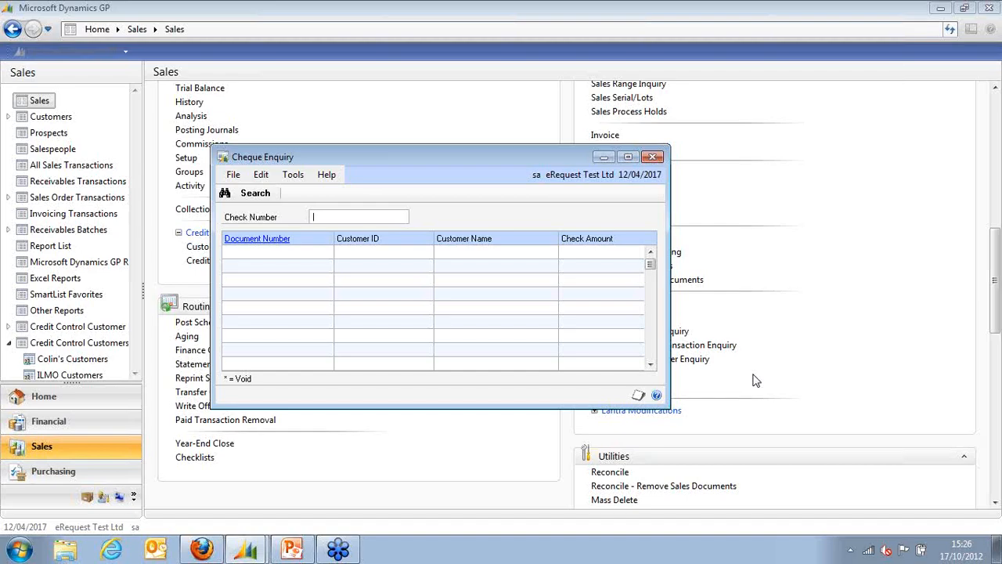
left_click(651, 157)
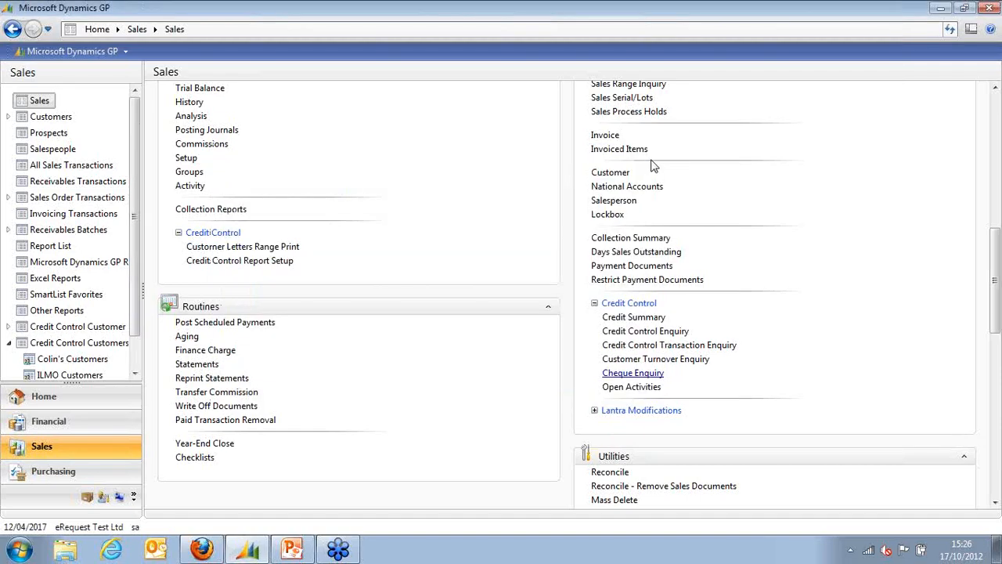
Step: Open the Open Activities list for all customers, widen the Subject column and enlarge the window to read the tasks, and close it
left_click(646, 388)
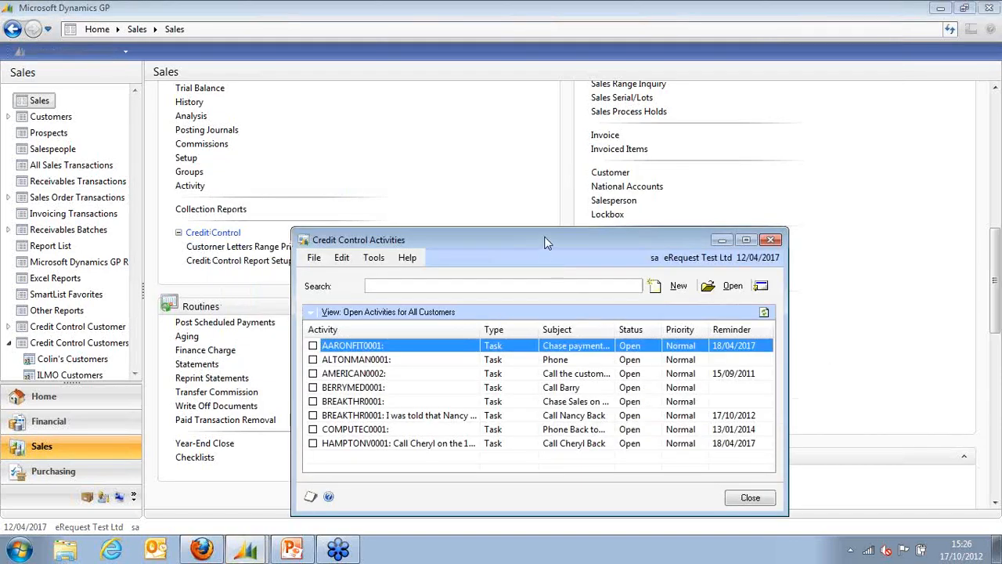
left_click_drag(546, 243, 552, 61)
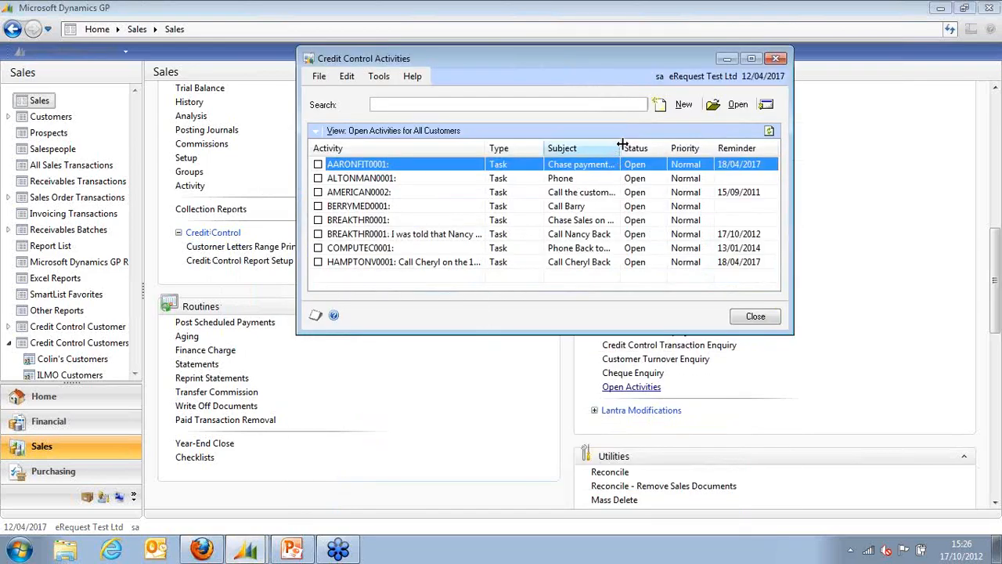
left_click_drag(620, 144, 697, 145)
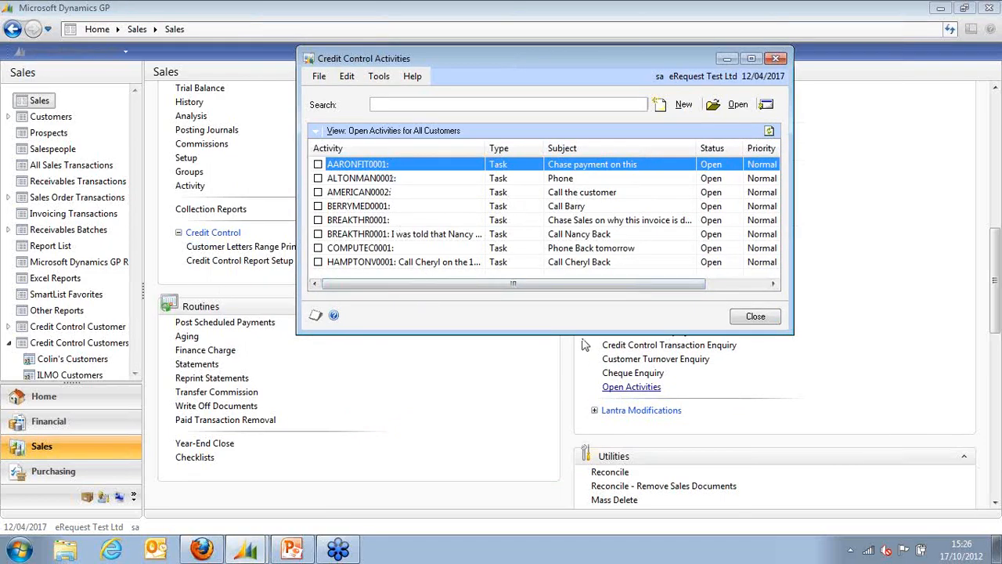
left_click_drag(582, 333, 581, 383)
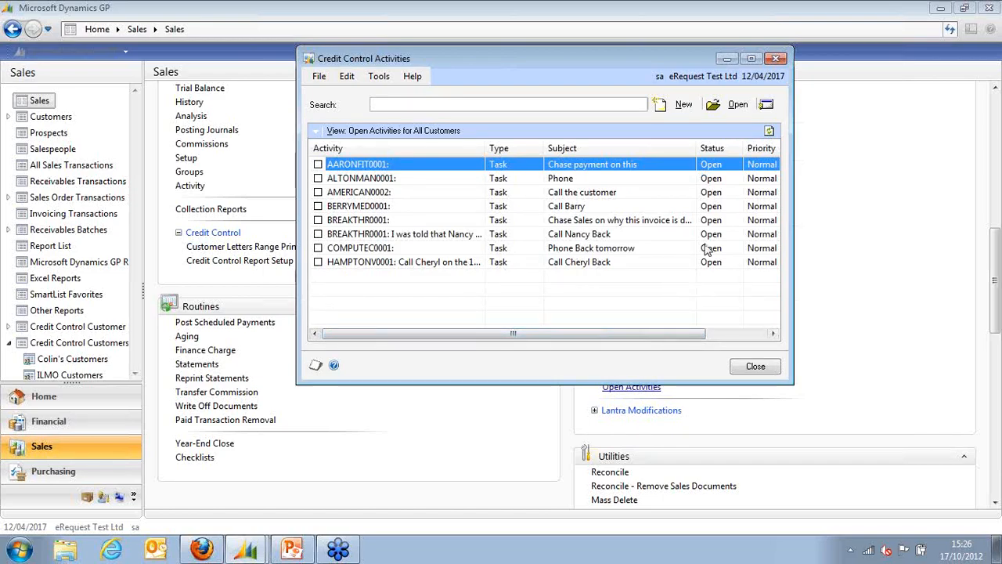
left_click(776, 59)
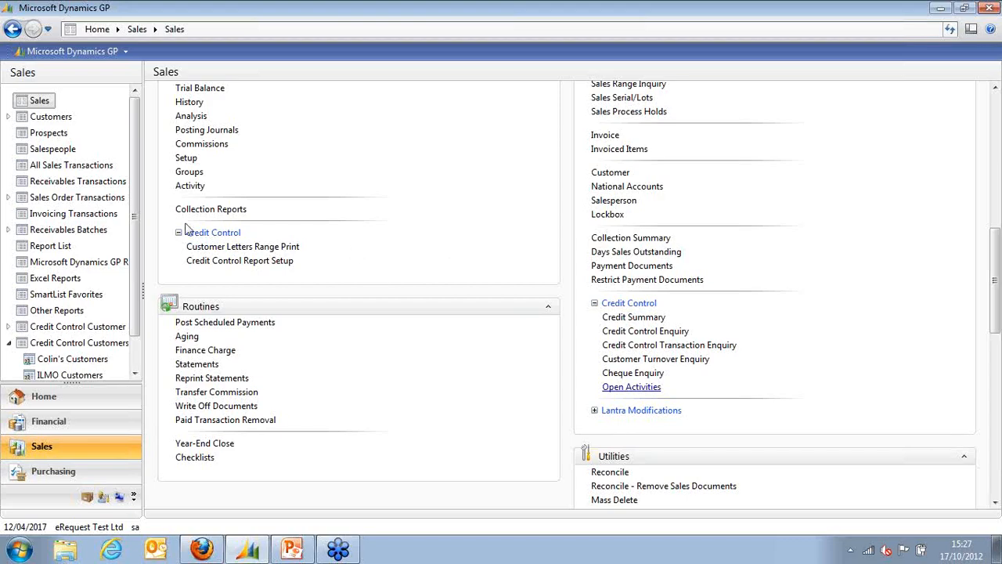
Step: Open the Credit Control Customers list and review the summary details of Aaron Fitz Electrical
left_click_drag(133, 223, 136, 245)
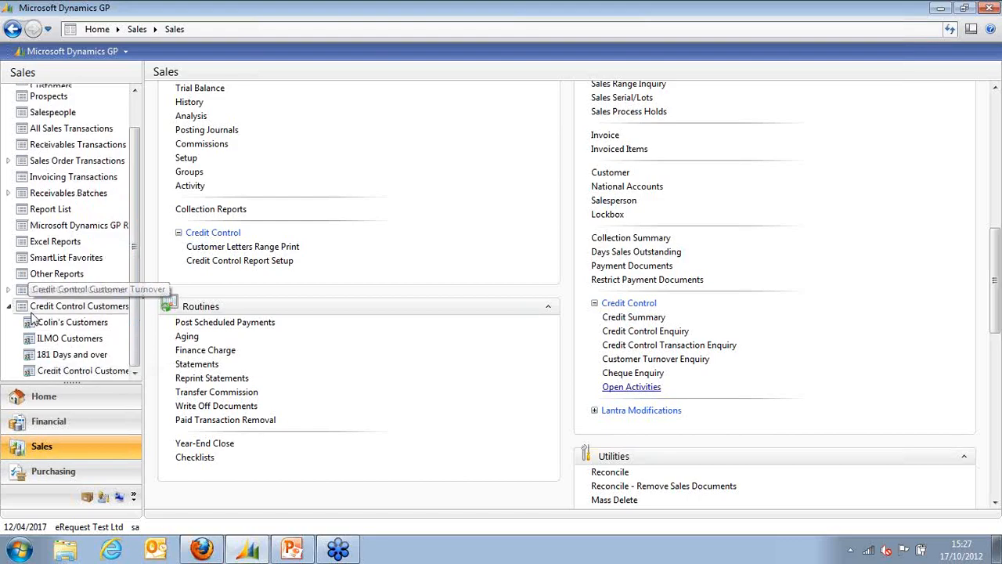
left_click(71, 307)
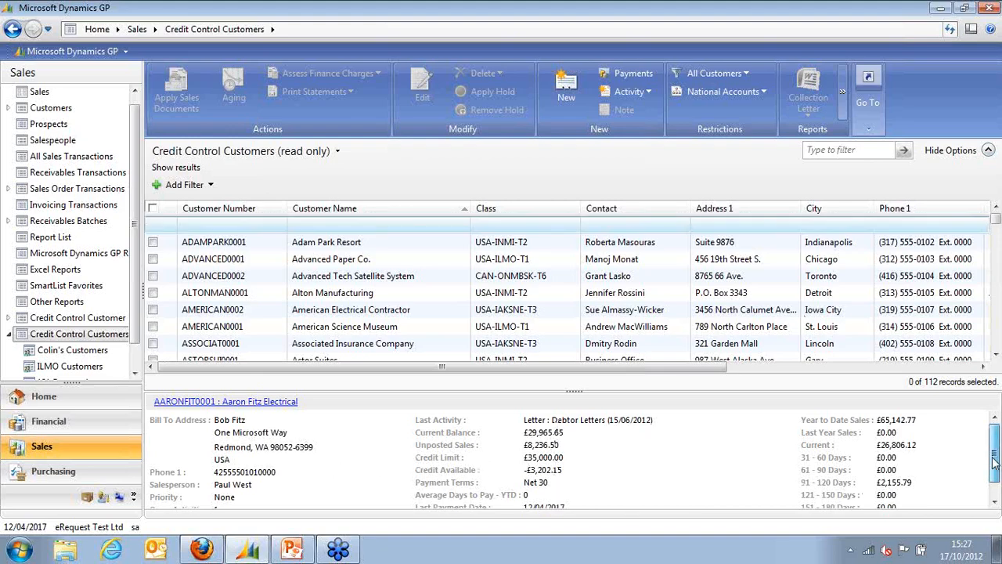
scroll(996, 456, "down", 2)
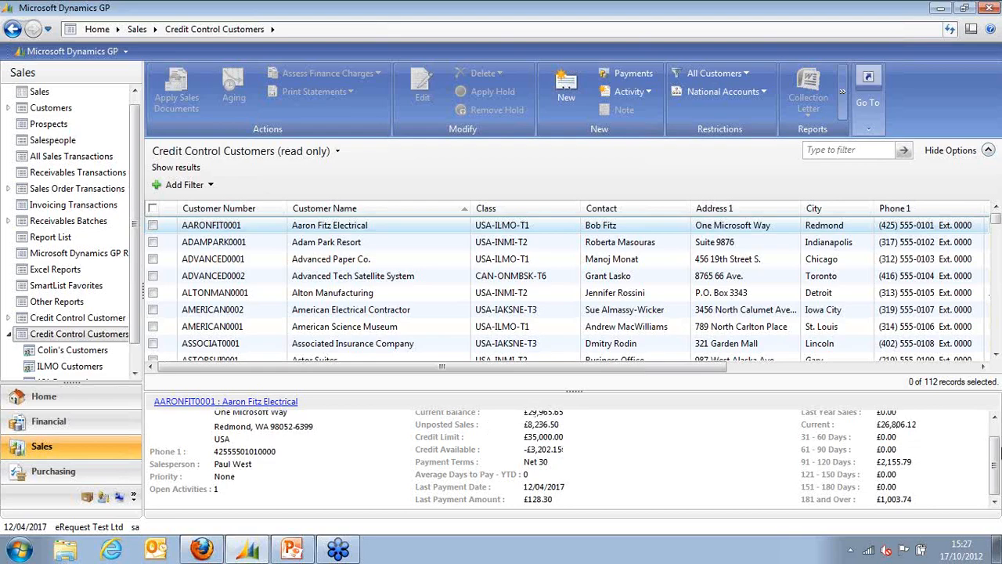
left_click(995, 421)
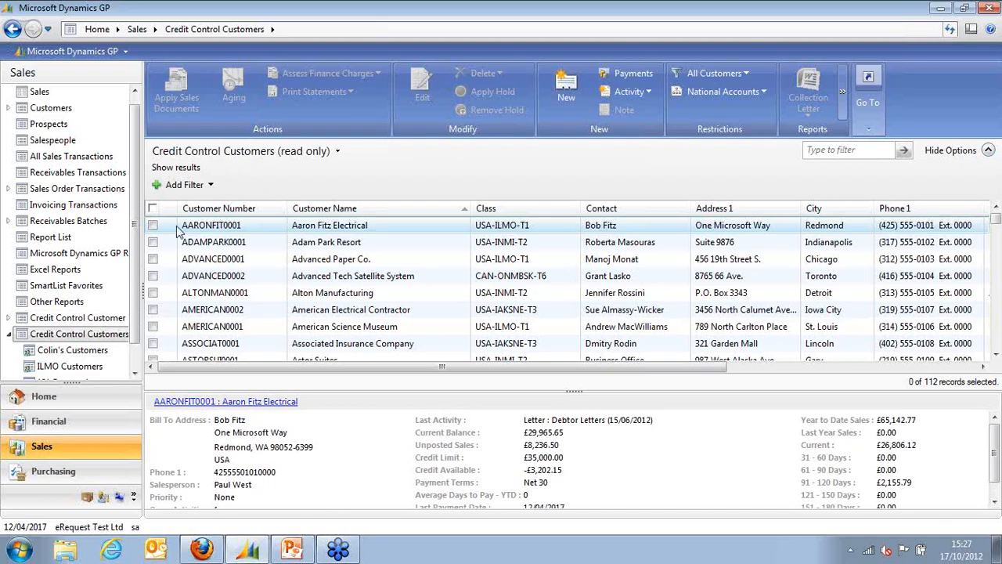
Step: Open the saved customer list filtered on classes containing UK and check Breakthrough Telemarketing's last activity
left_click(62, 354)
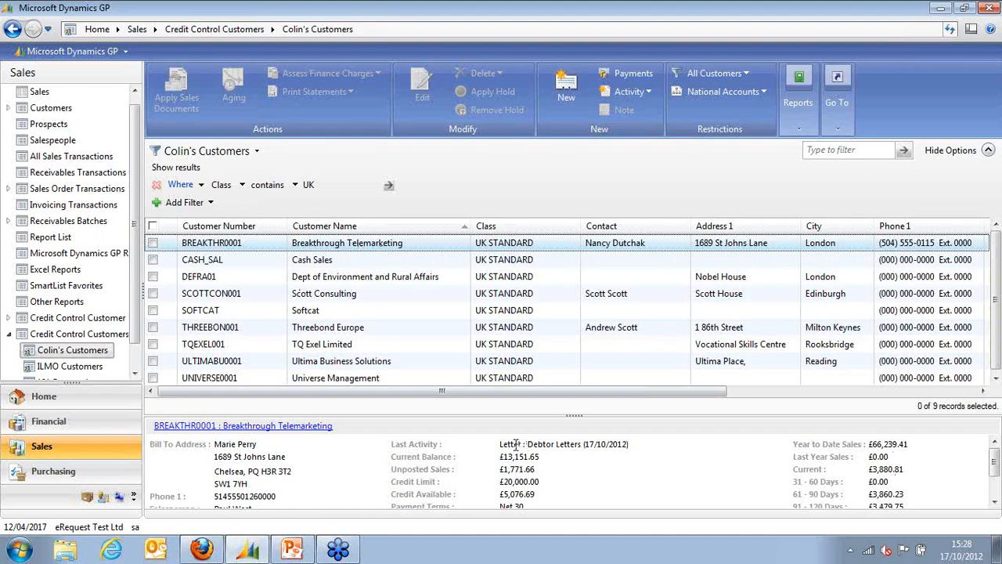
double_click(573, 443)
mouse_move(995, 470)
left_mouse_down()
mouse_move(995, 502)
mouse_move(995, 468)
left_mouse_up()
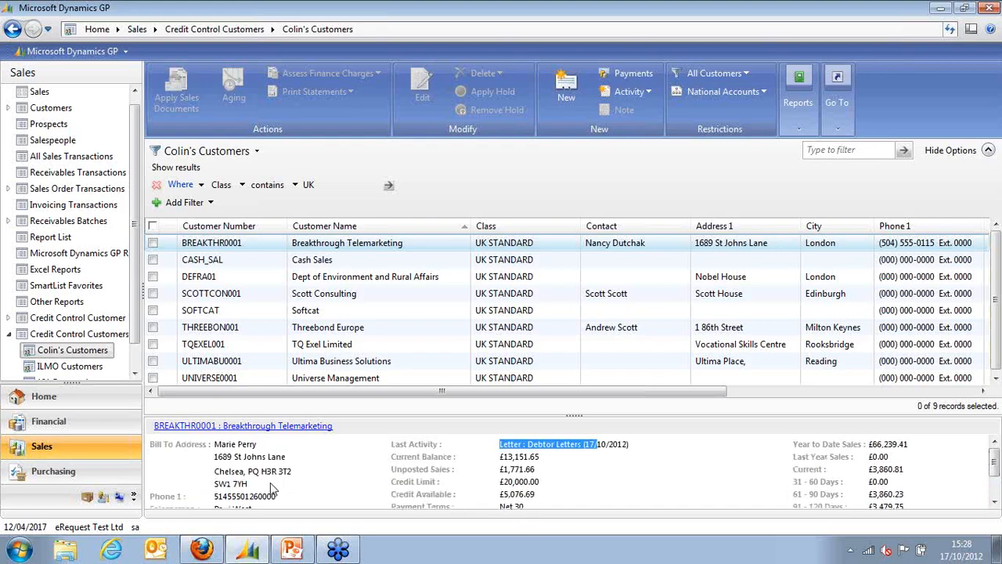
Step: Open Breakthrough Telemarketing's credit control record from the list, view its notes and open activities, and close it
left_click(224, 430)
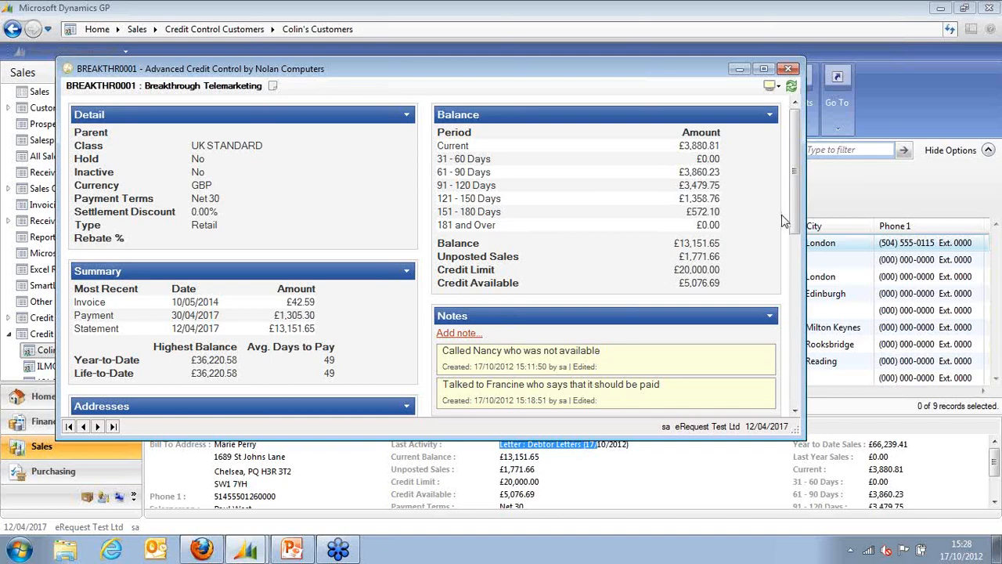
left_click_drag(796, 219, 793, 262)
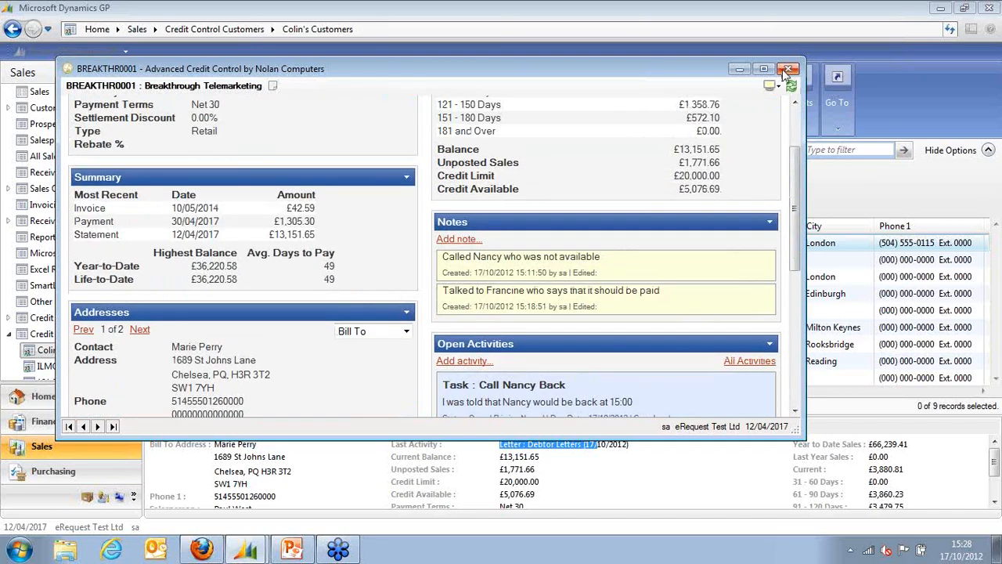
left_click(788, 70)
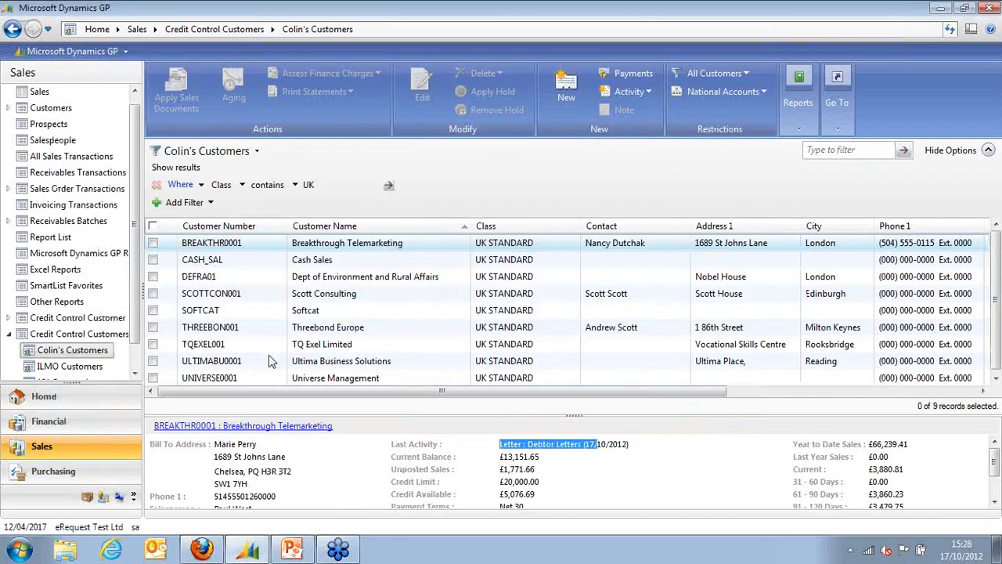
Step: Print Breakthrough Telemarketing's statement to screen from the customer list, widen the output to review it, and close it
left_click(153, 243)
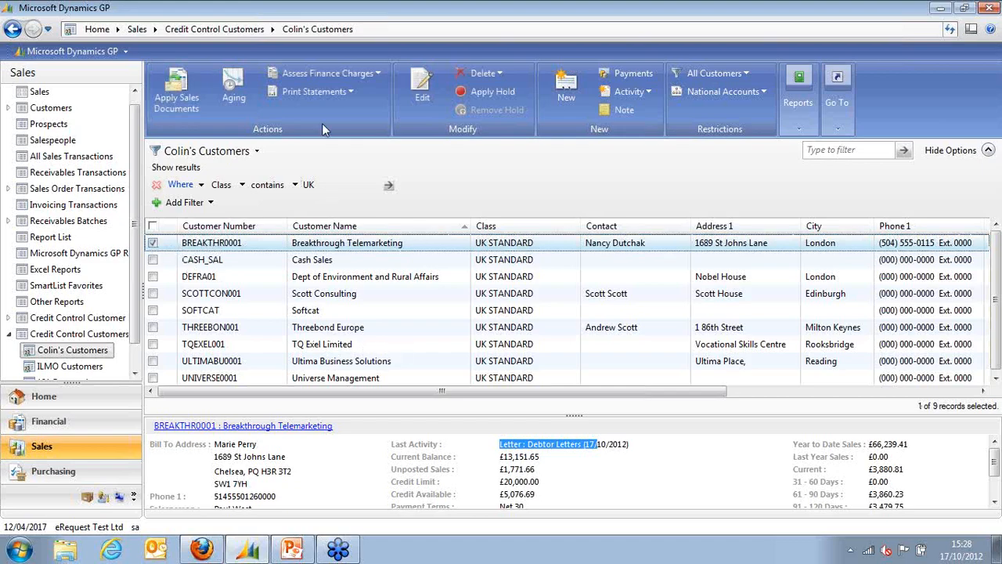
left_click(333, 94)
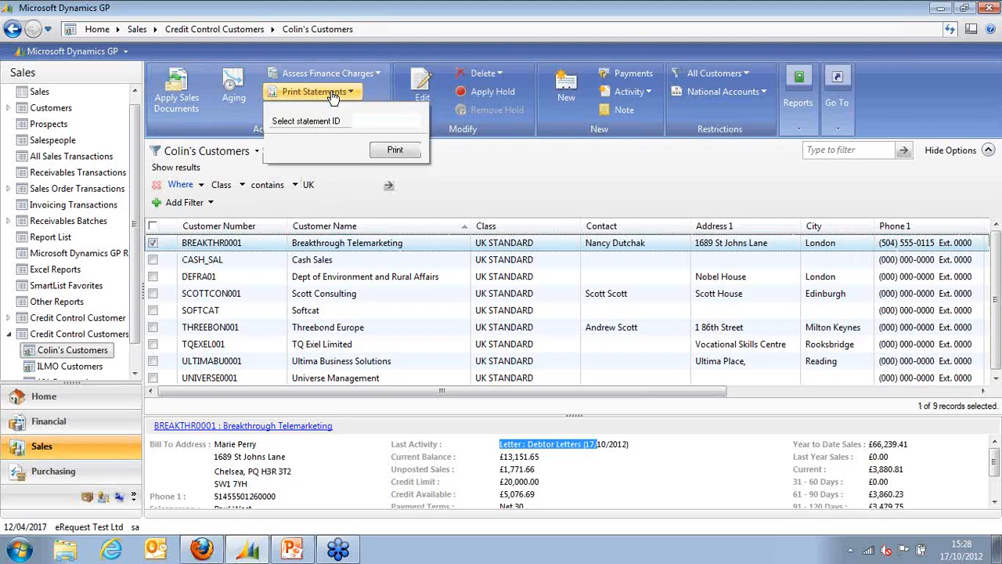
left_click(395, 150)
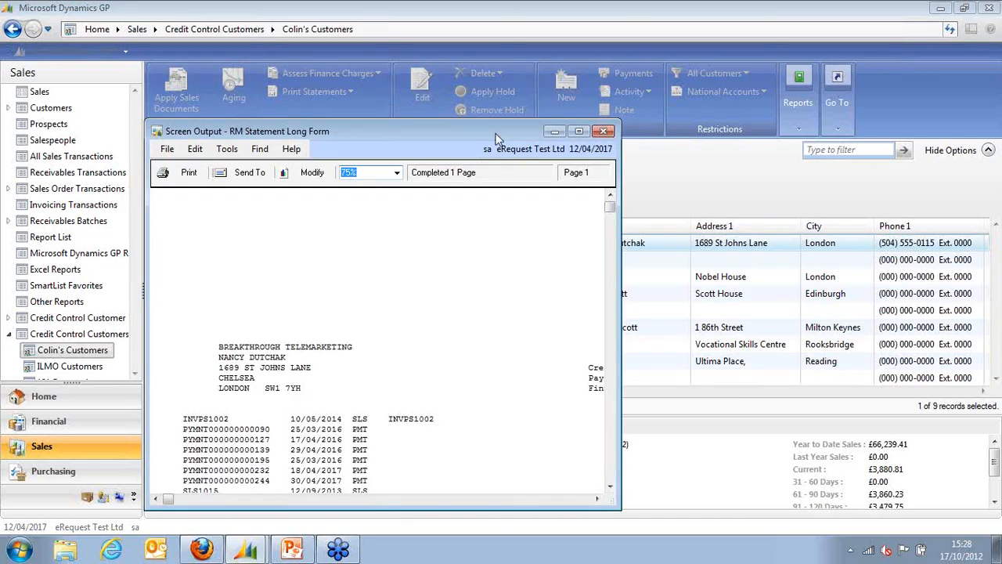
left_click_drag(495, 139, 635, 69)
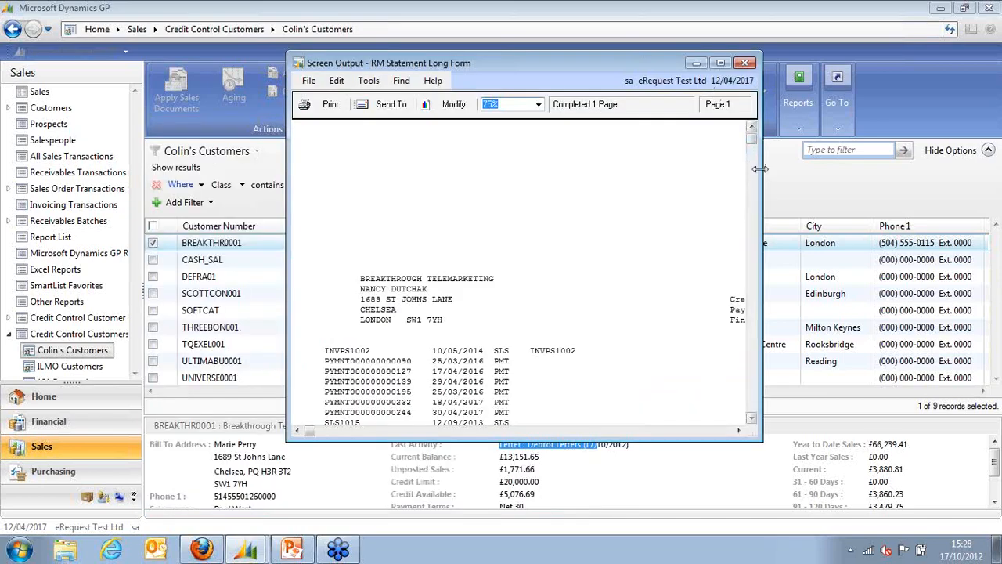
left_click_drag(761, 169, 959, 160)
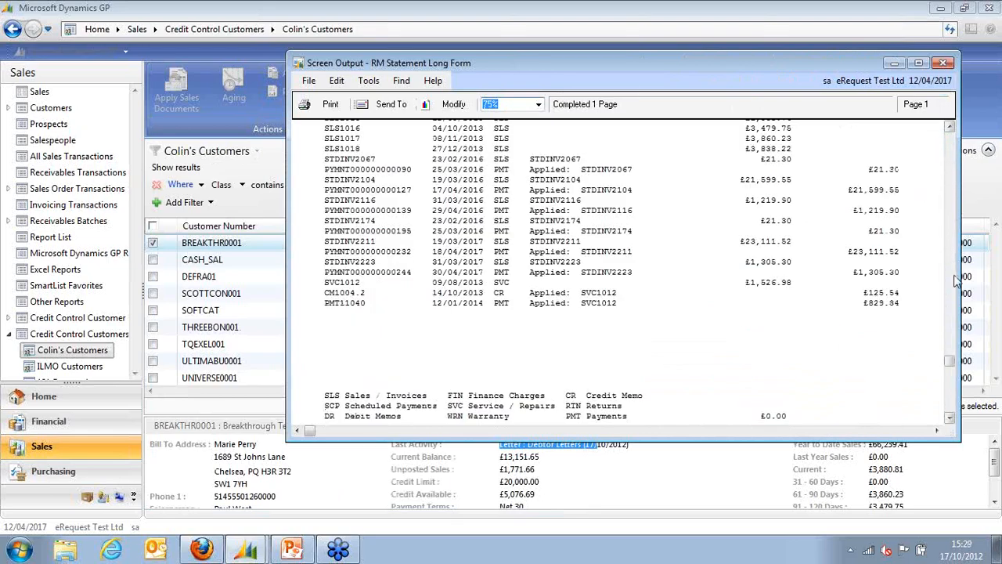
left_click(943, 63)
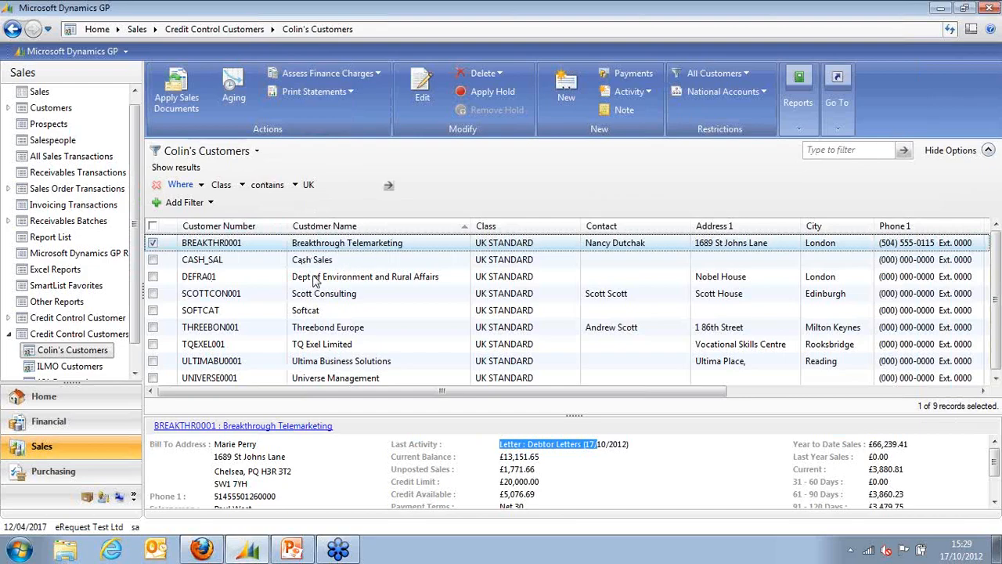
Step: Add Dept of Environment and Rural Affairs to the selection, print both customers' statements to screen, review both pages, and close the output
left_click(152, 278)
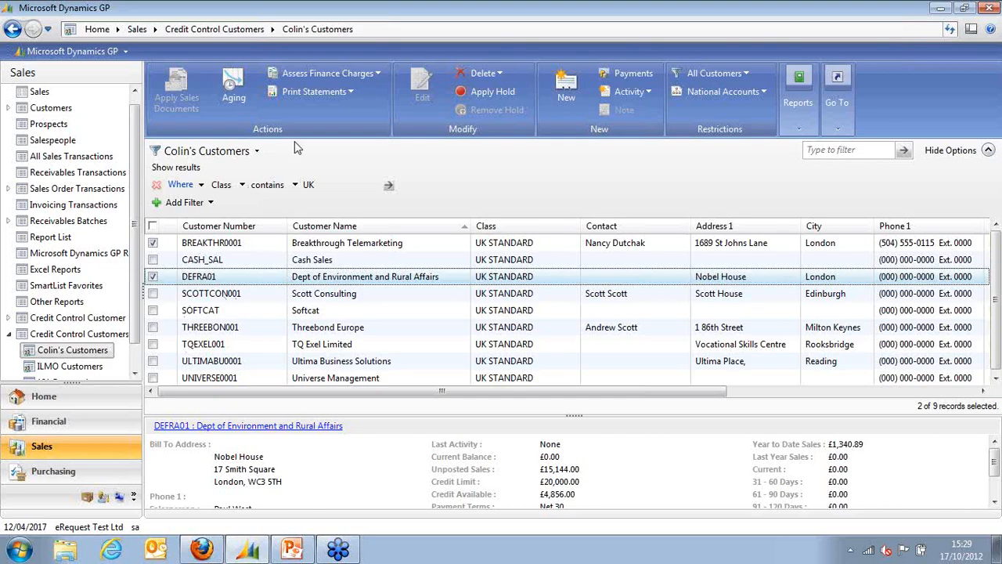
left_click(313, 92)
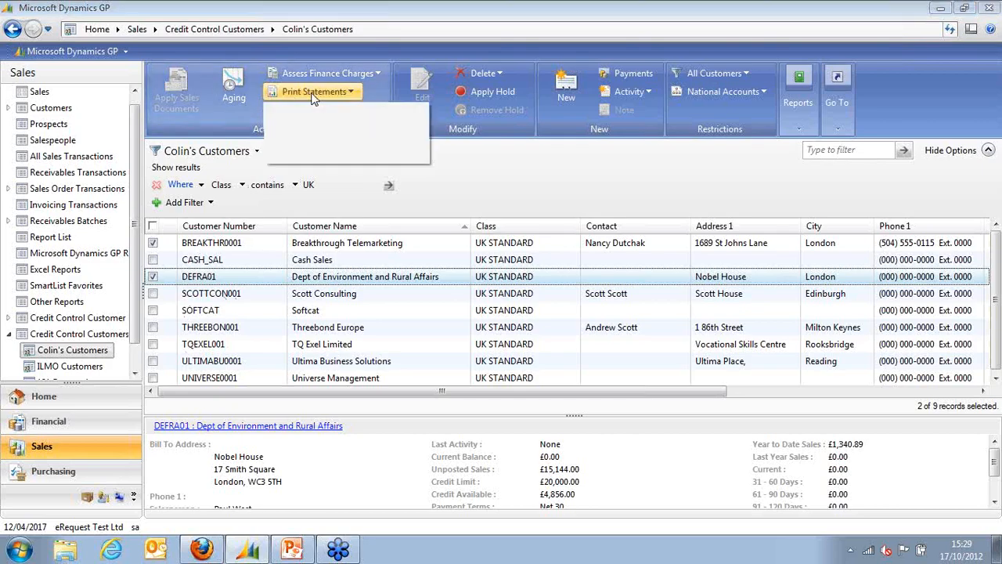
left_click(333, 125)
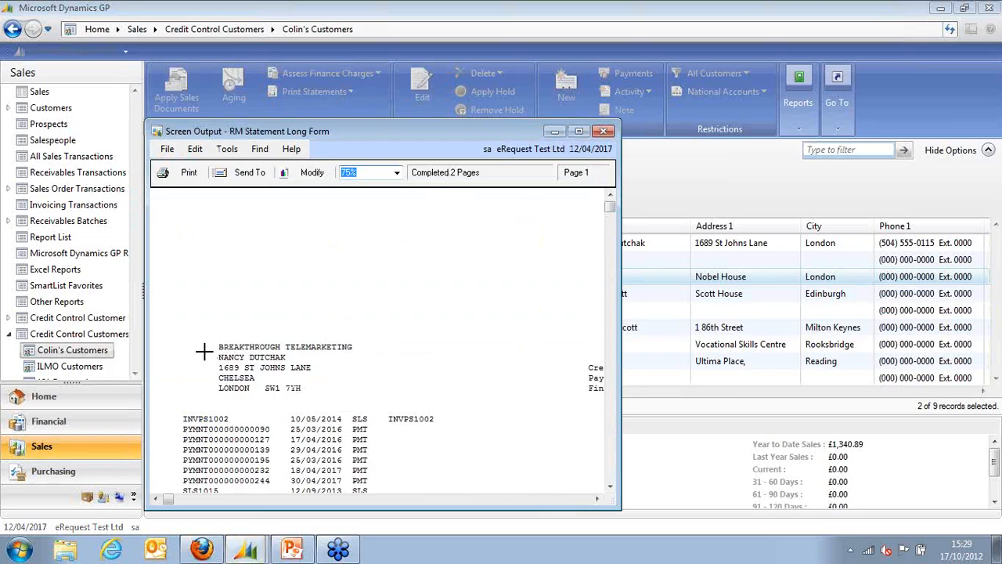
left_click(610, 486)
left_click(610, 486)
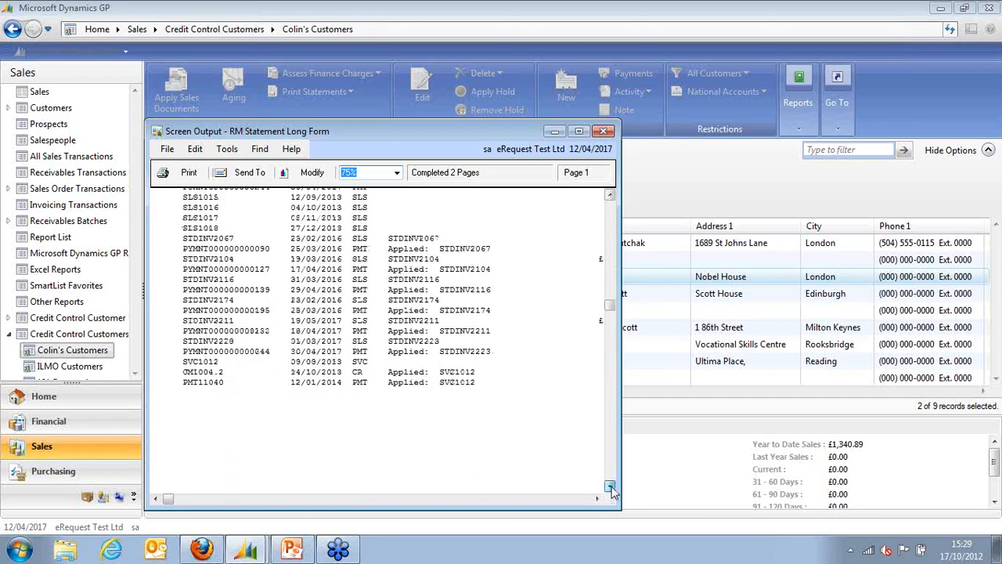
left_click(610, 487)
left_click(610, 486)
left_click(610, 486)
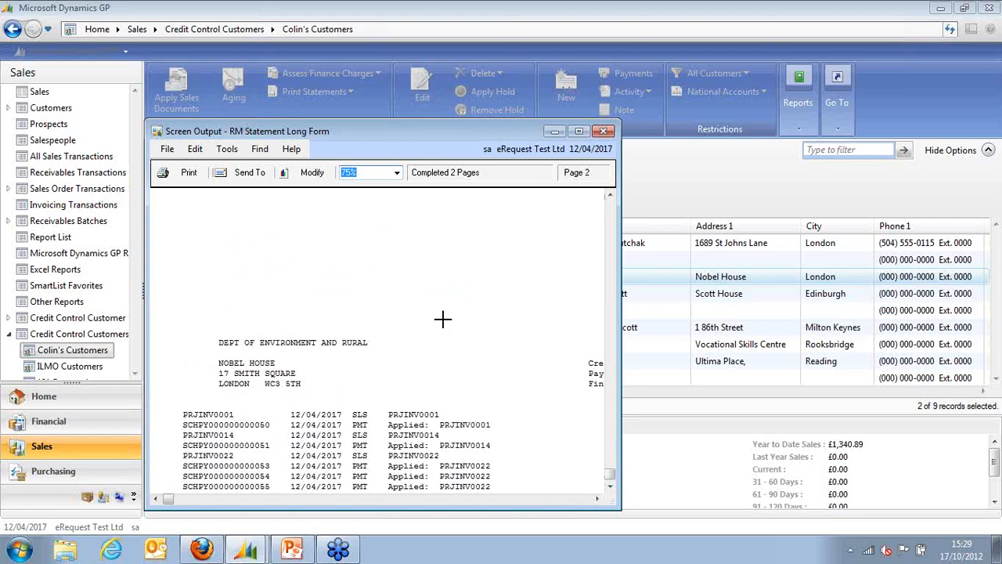
left_click(603, 132)
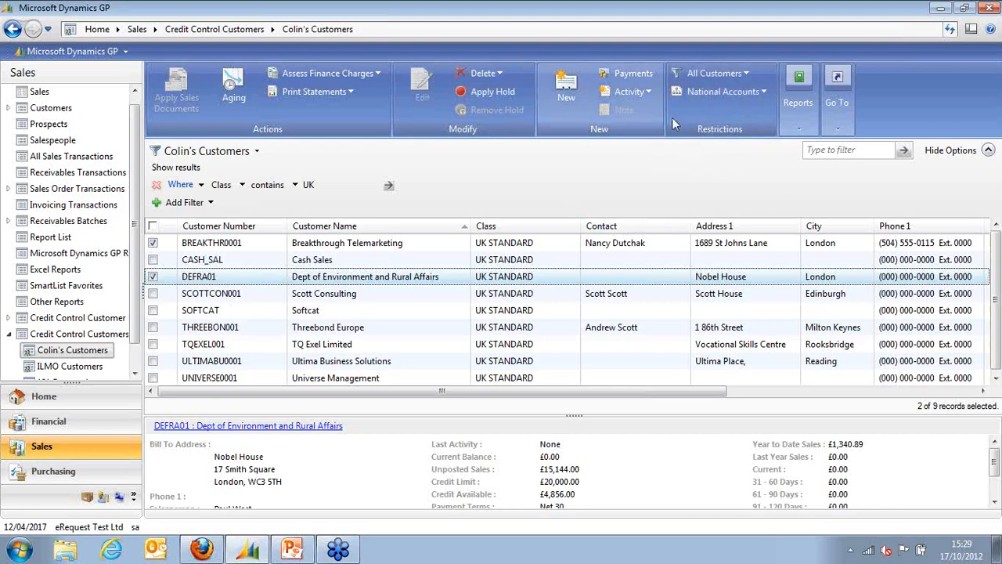
left_click(741, 76)
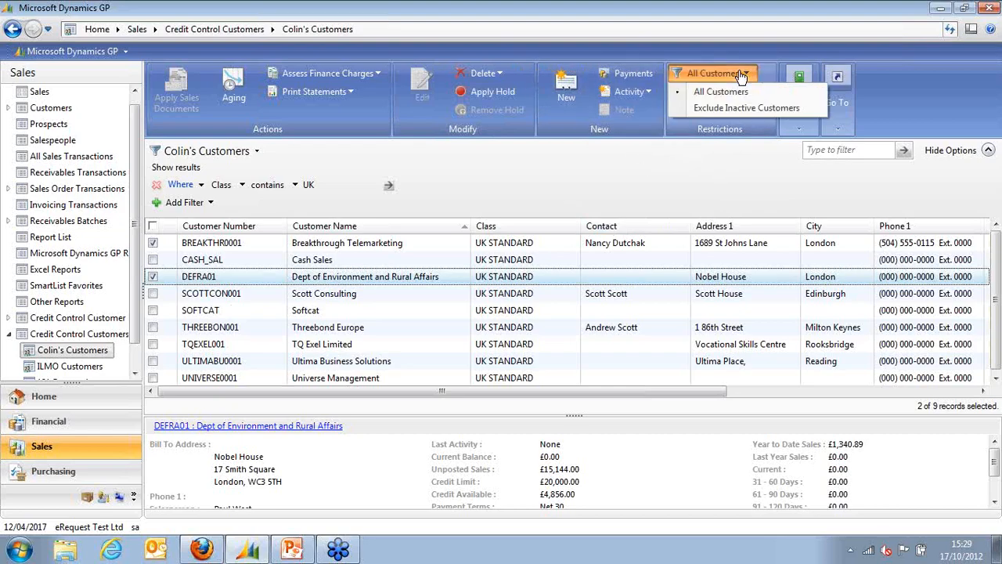
left_click(660, 166)
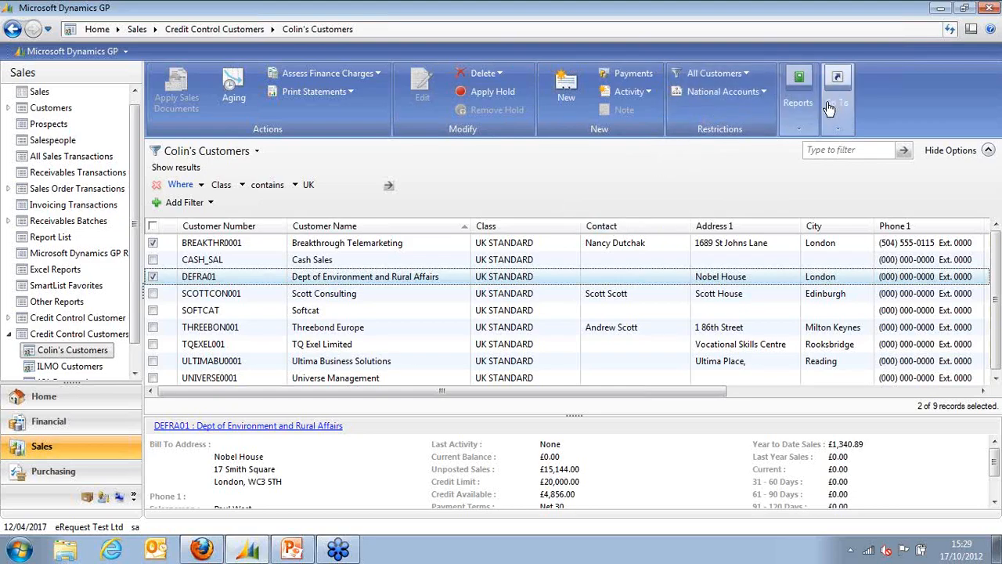
left_click(639, 94)
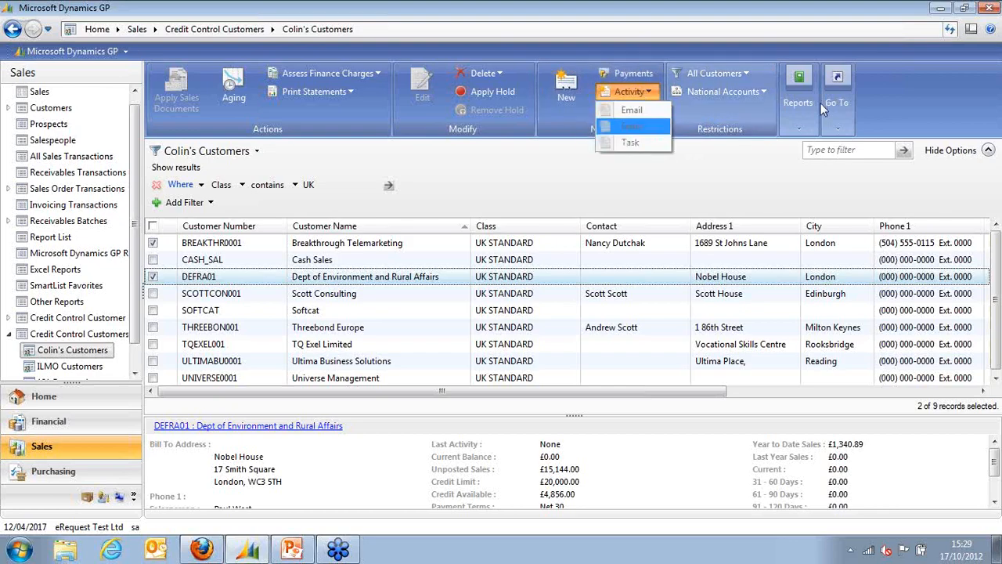
Step: Send the UK-class customer list to Excel
left_click(850, 92)
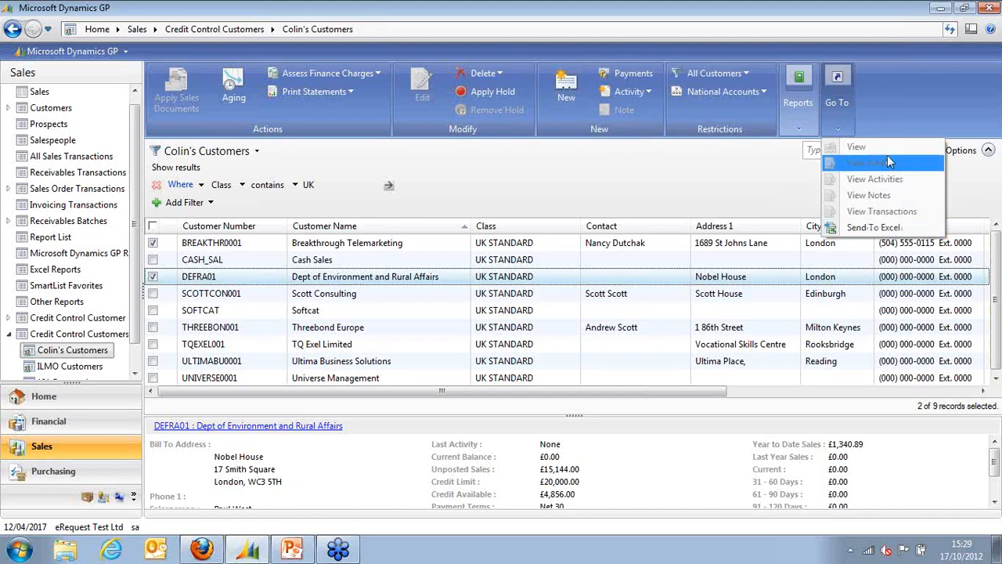
left_click(877, 227)
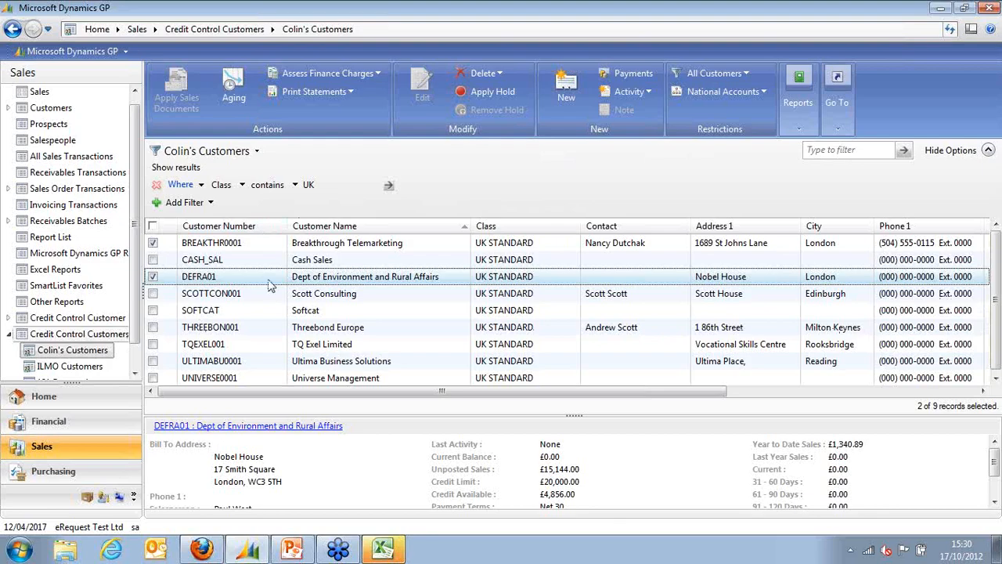
Step: Return to the full Credit Control Customers list and filter it by the text "Market"
left_click(99, 319)
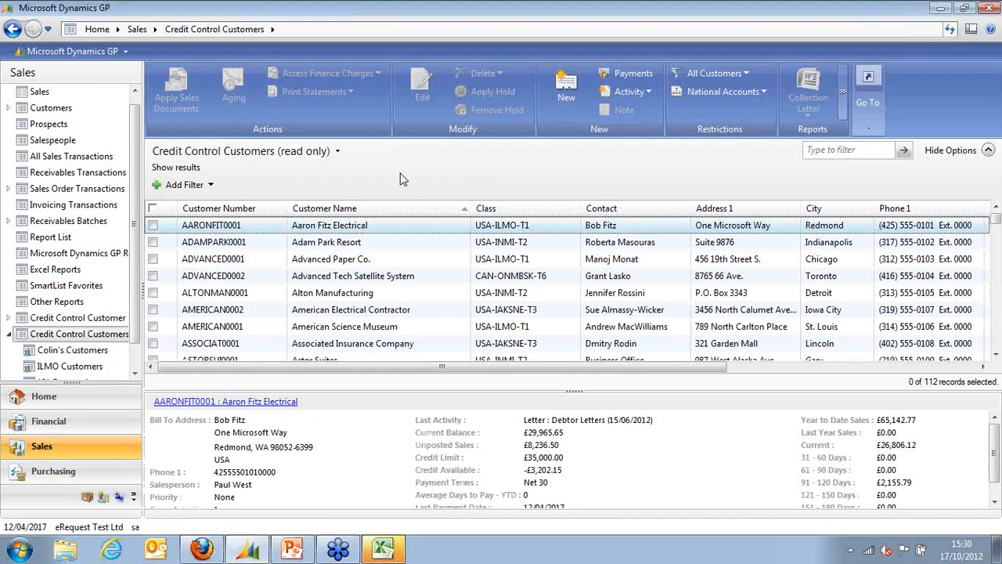
left_click(875, 149)
type("M")
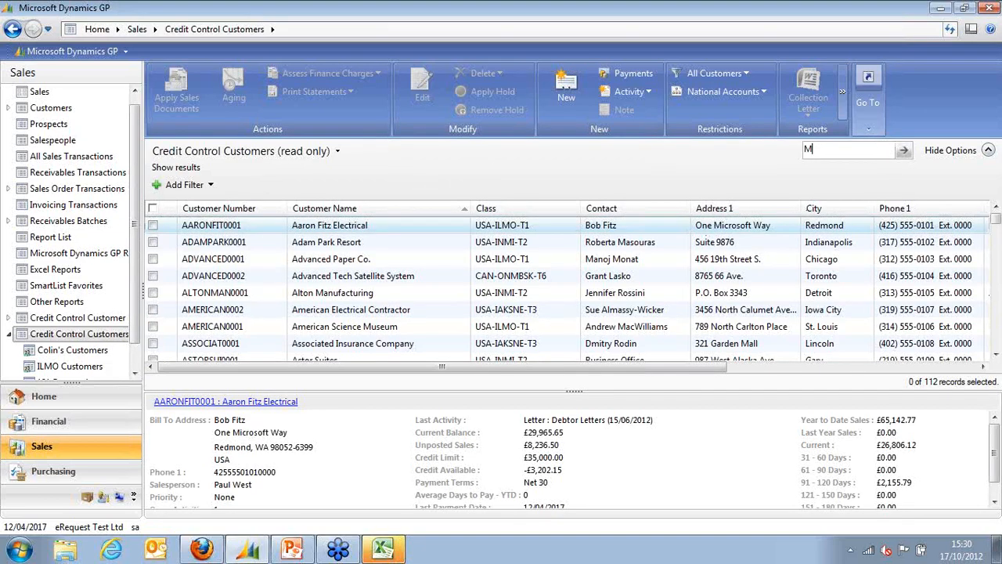
type("arkety")
key("BackSpace")
left_click(904, 152)
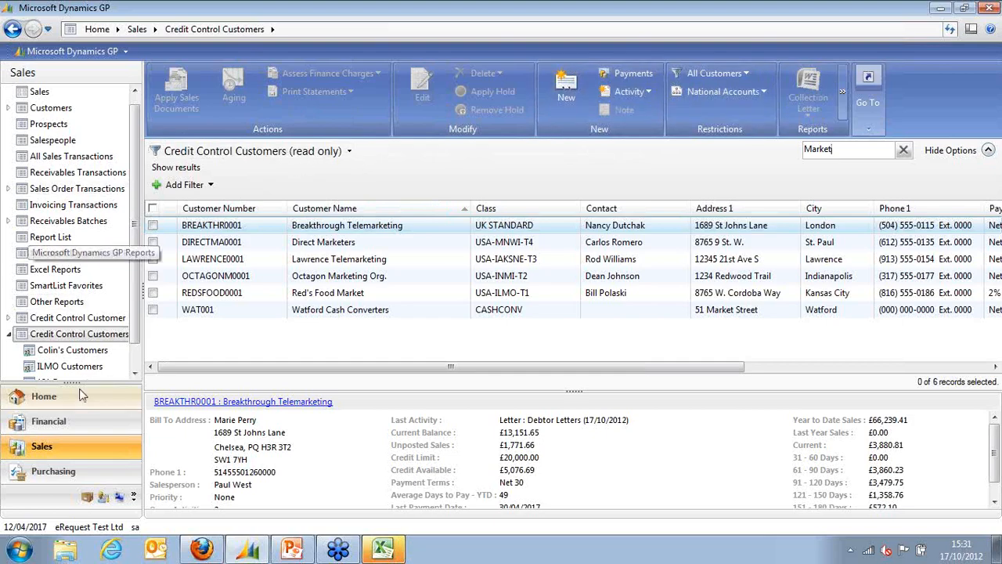
left_click_drag(135, 147, 144, 115)
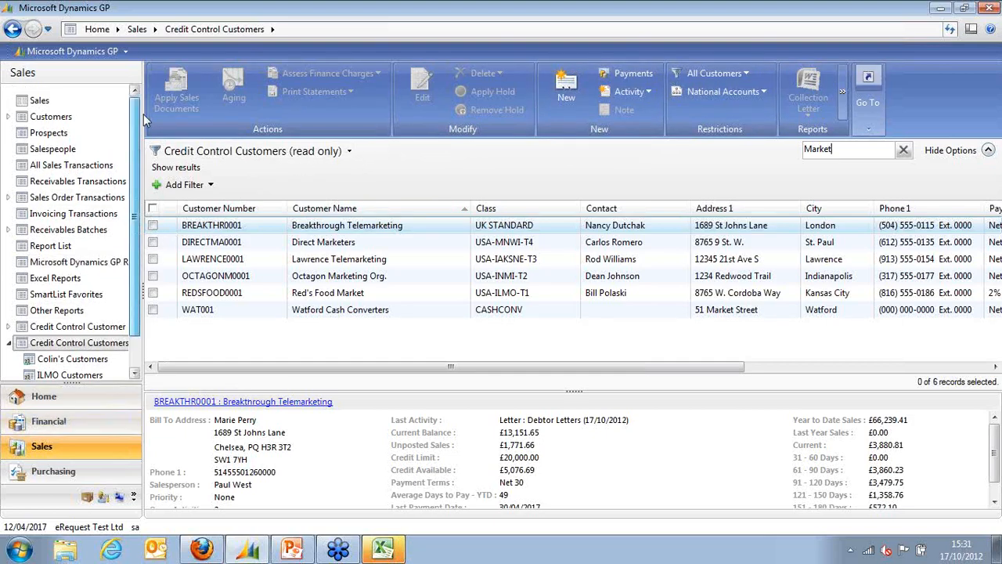
Step: Open the Customer Letters Range Print window from the Sales area's Credit Control reports, review its print options, and close it
left_click(48, 114)
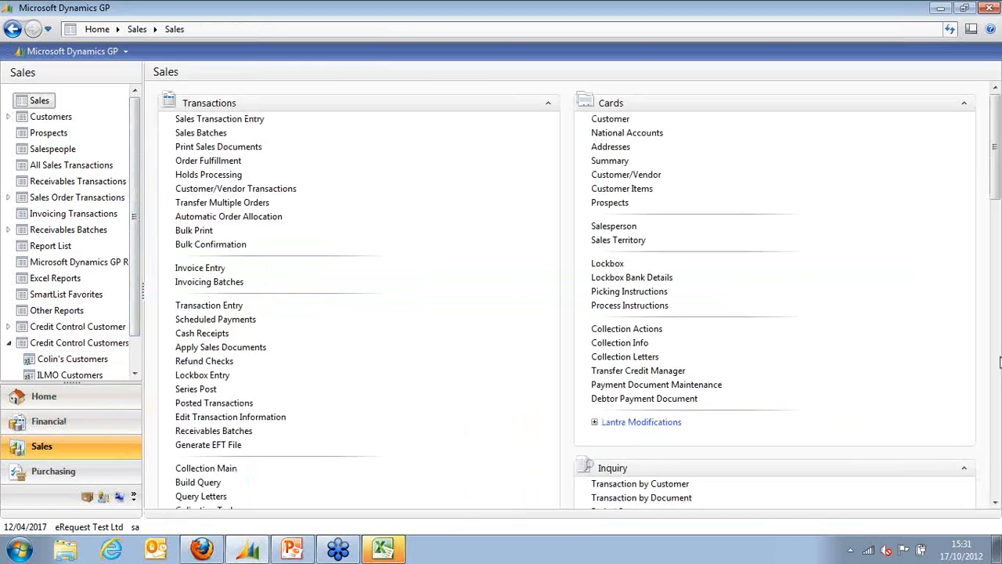
scroll(999, 361, "down", 1)
scroll(1000, 361, "down", 8)
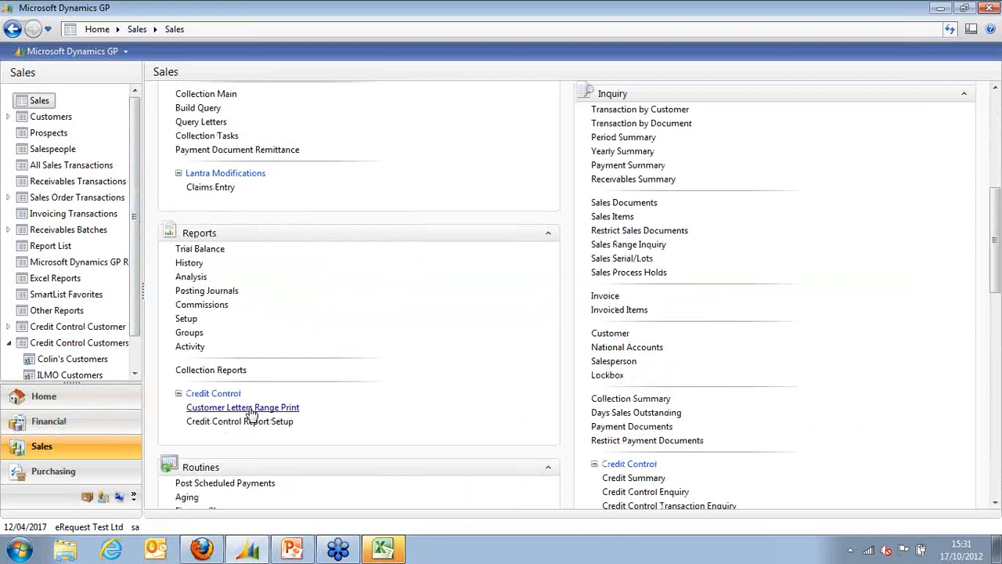
left_click(251, 411)
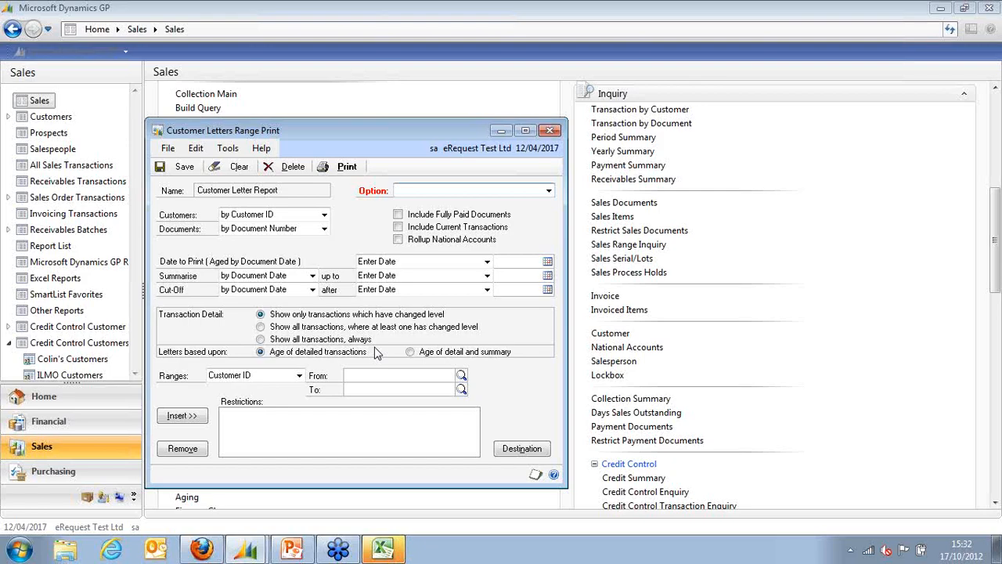
left_click(550, 130)
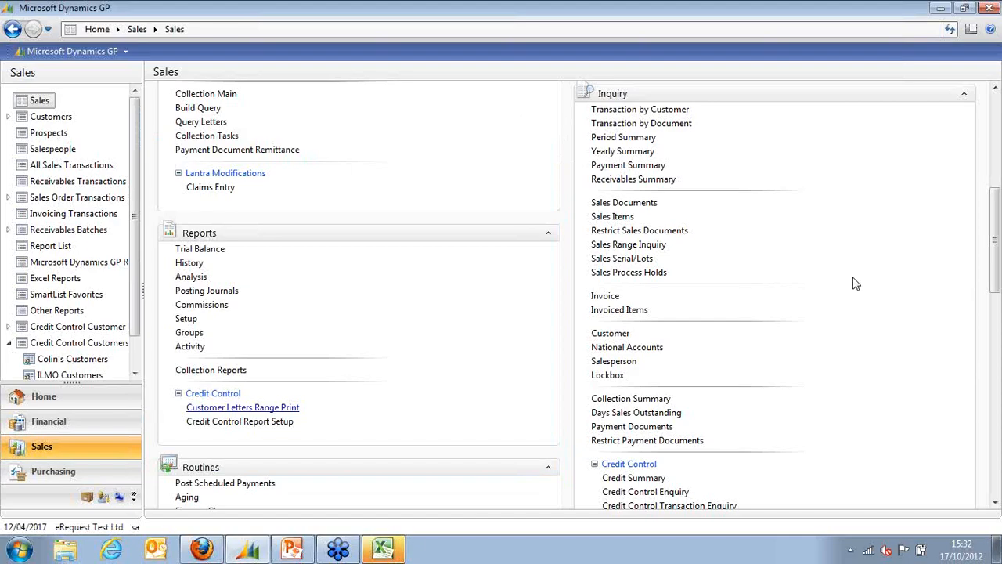
left_click_drag(994, 252, 994, 290)
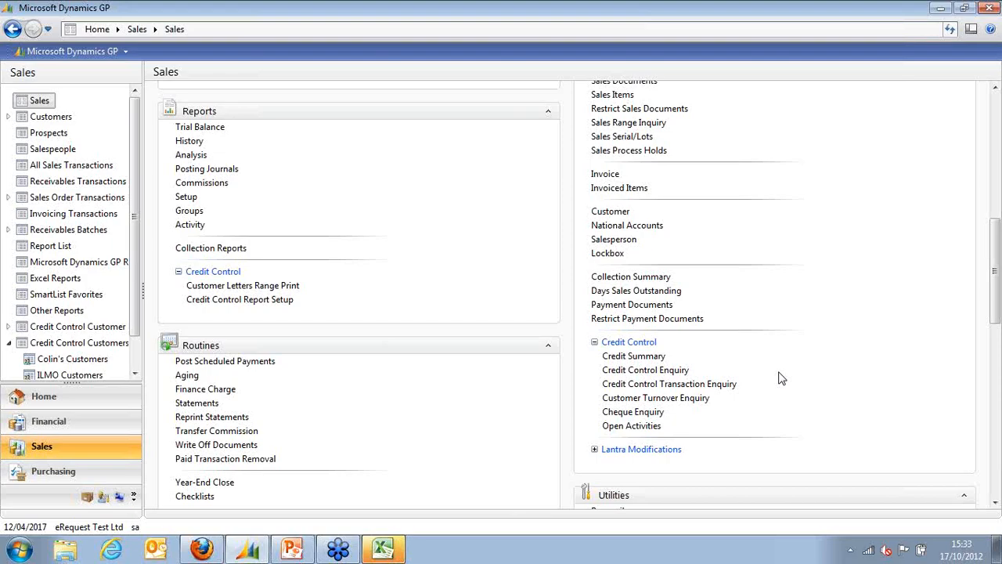
left_click(983, 37)
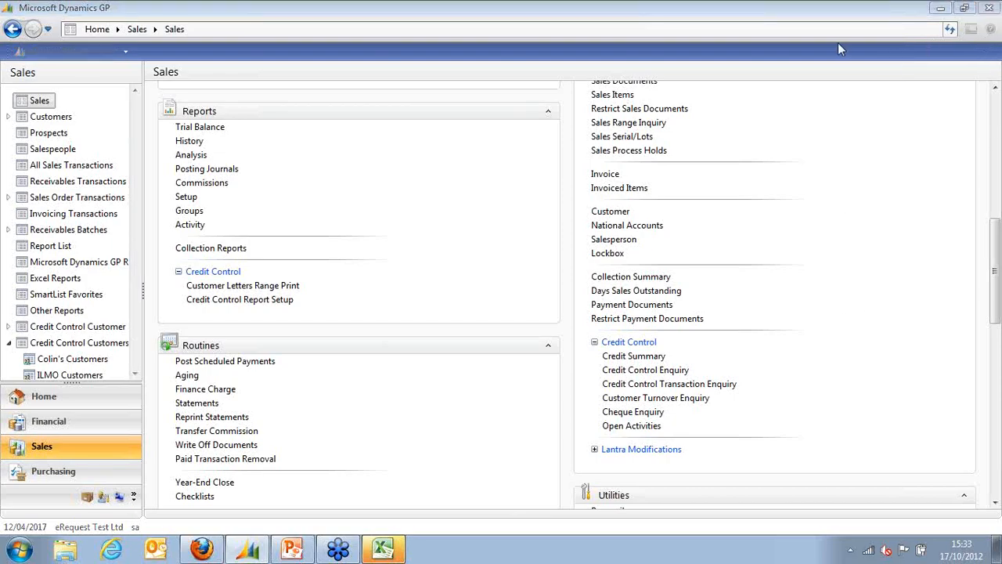